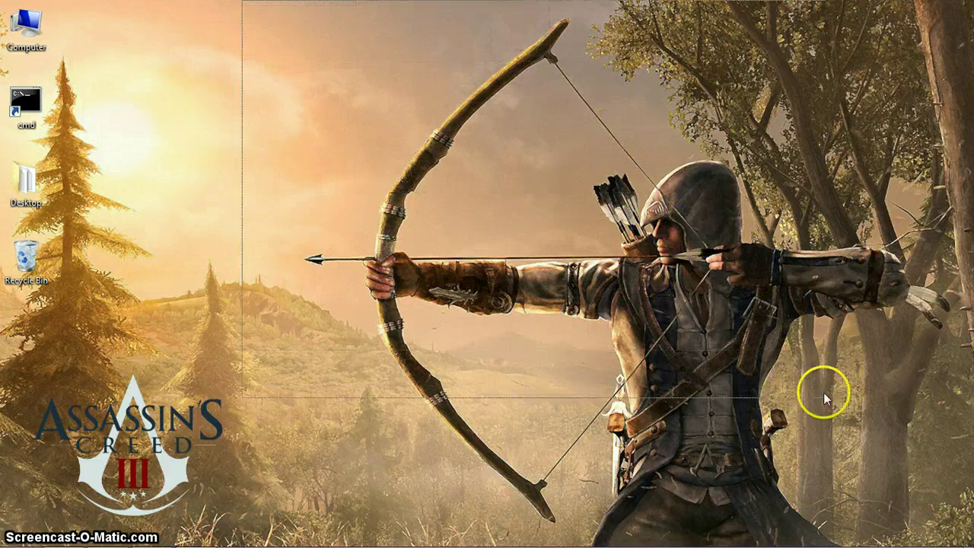
Step: Open the properties of the speaker device from the system volume control
drag(898, 509, 959, 406)
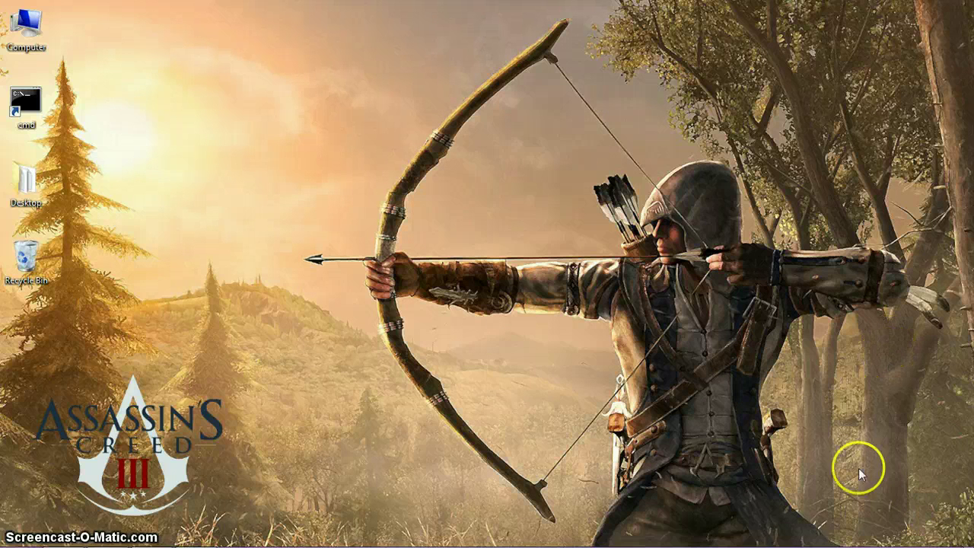
mouse_move(799, 536)
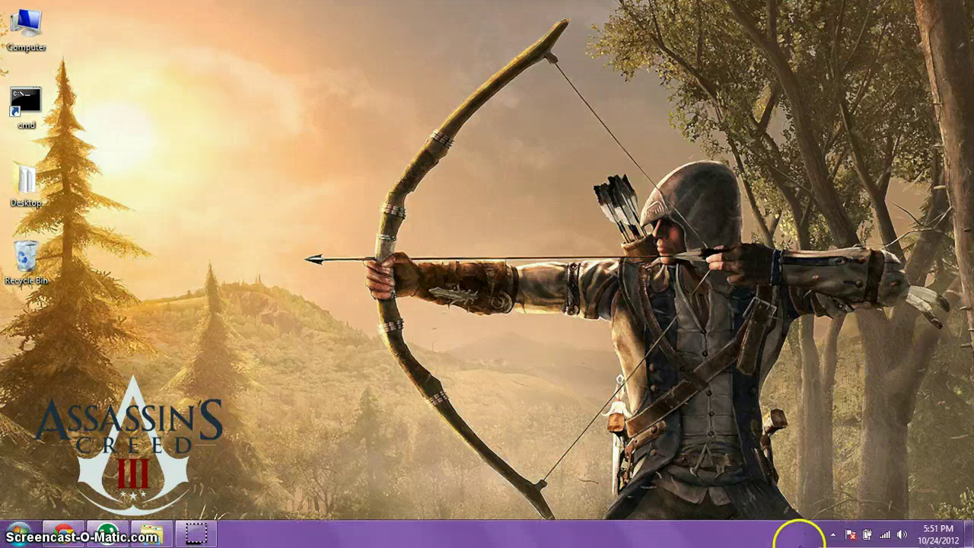
click(902, 535)
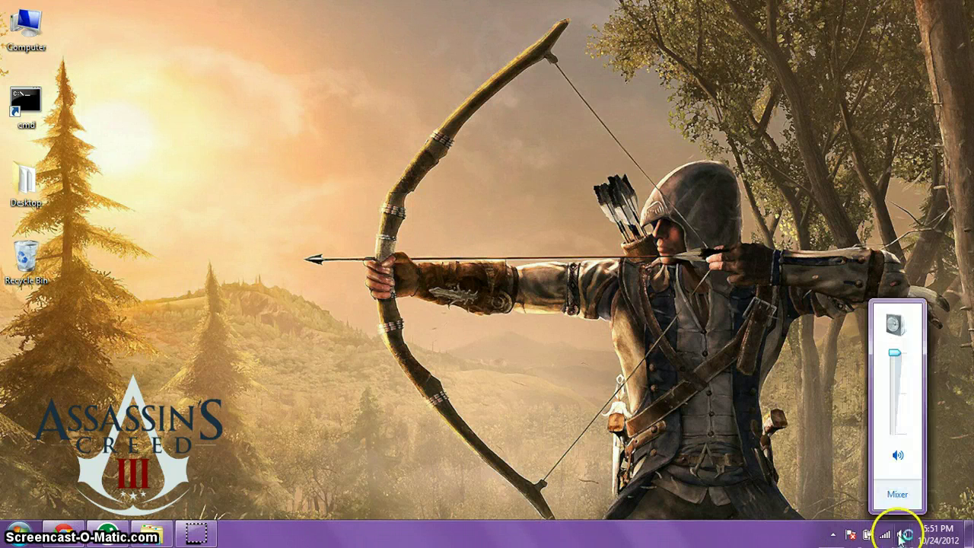
click(897, 326)
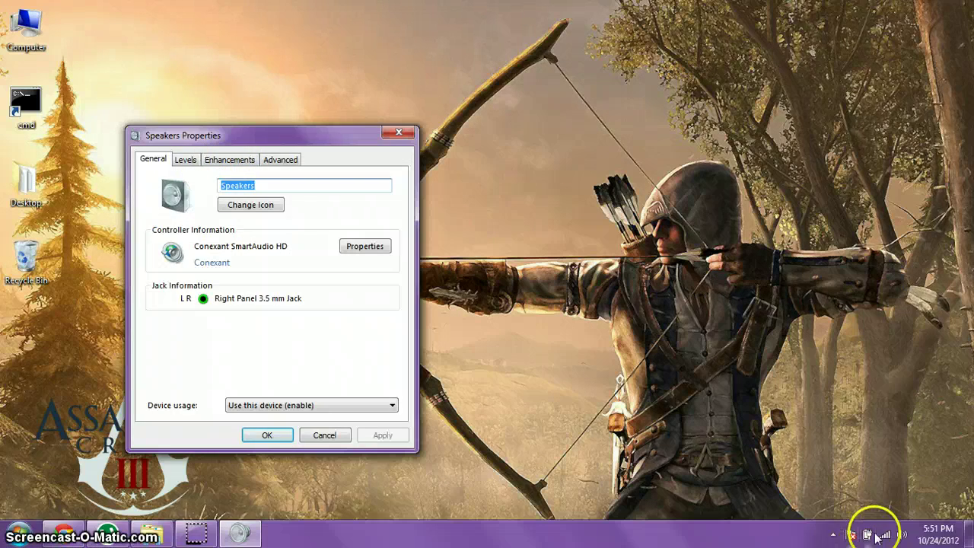
Step: Look over the speaker volume control and the Volume Mixer's application levels, and close the mixer
click(903, 535)
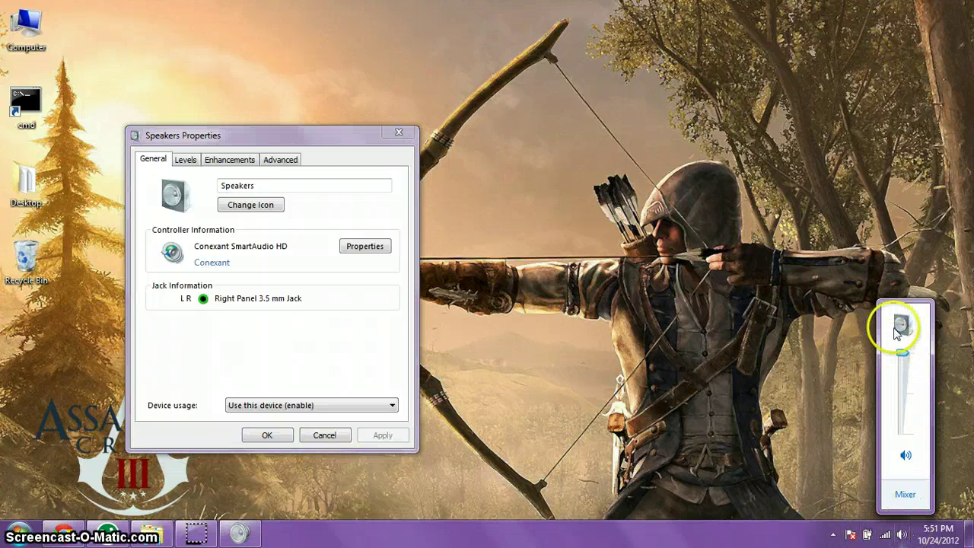
drag(903, 353, 931, 337)
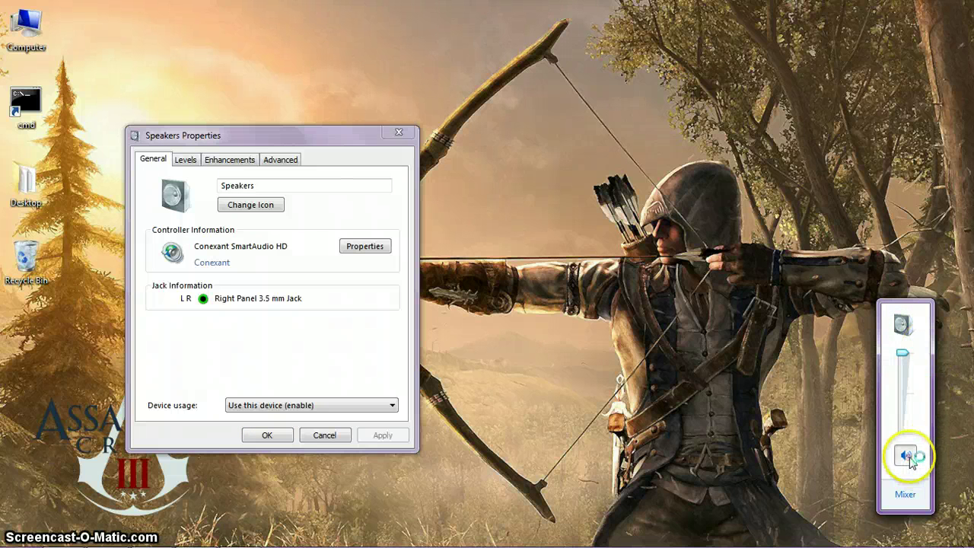
click(905, 494)
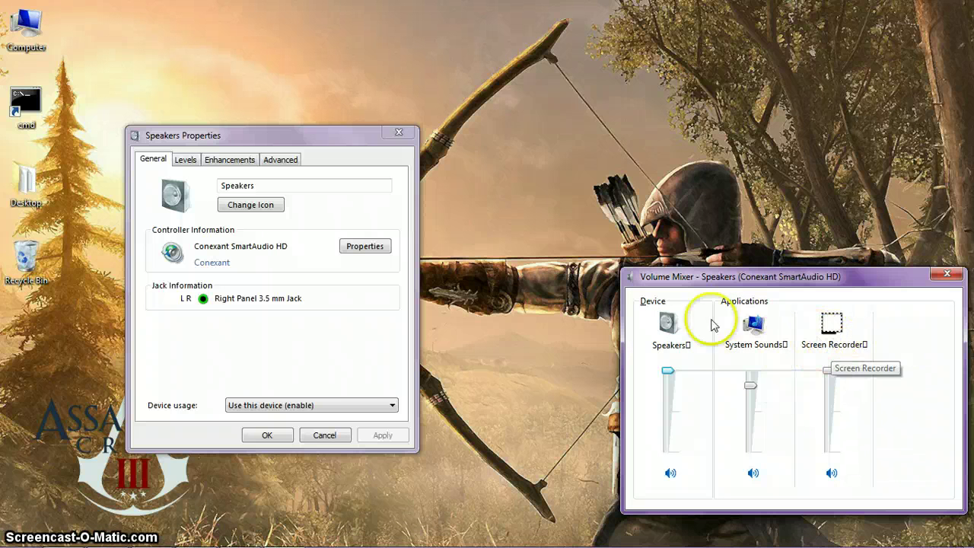
click(948, 274)
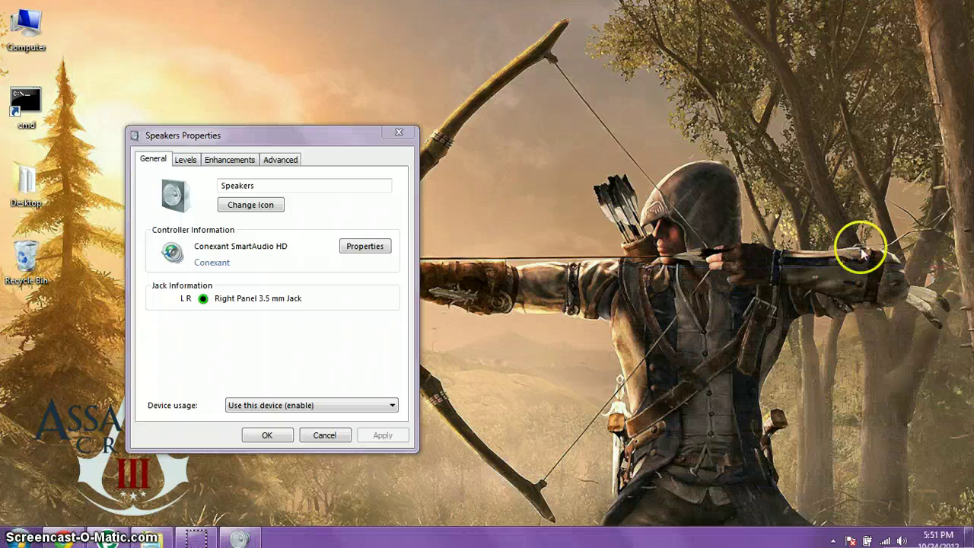
Step: Turn off the Virtual Surround enhancement for the speakers and apply the change
click(229, 159)
click(159, 235)
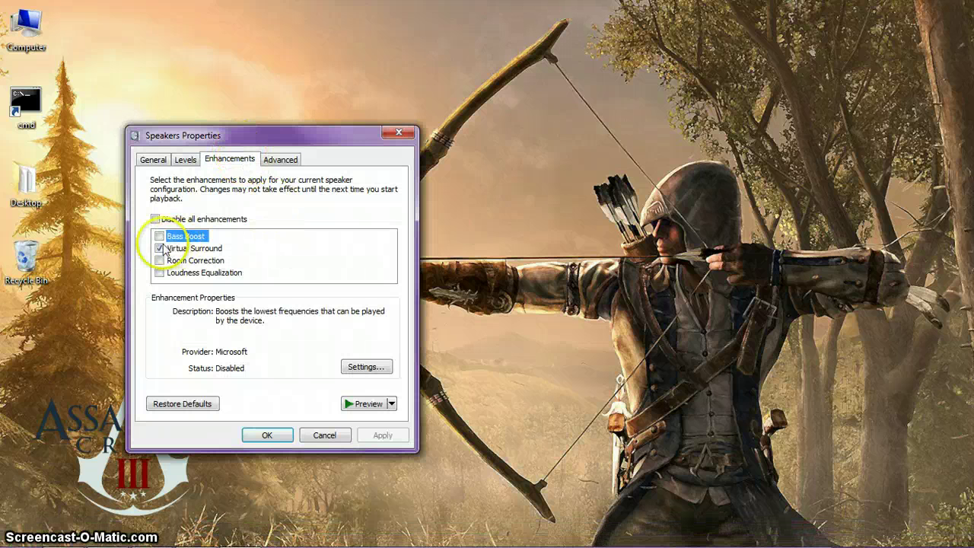
click(159, 249)
click(383, 434)
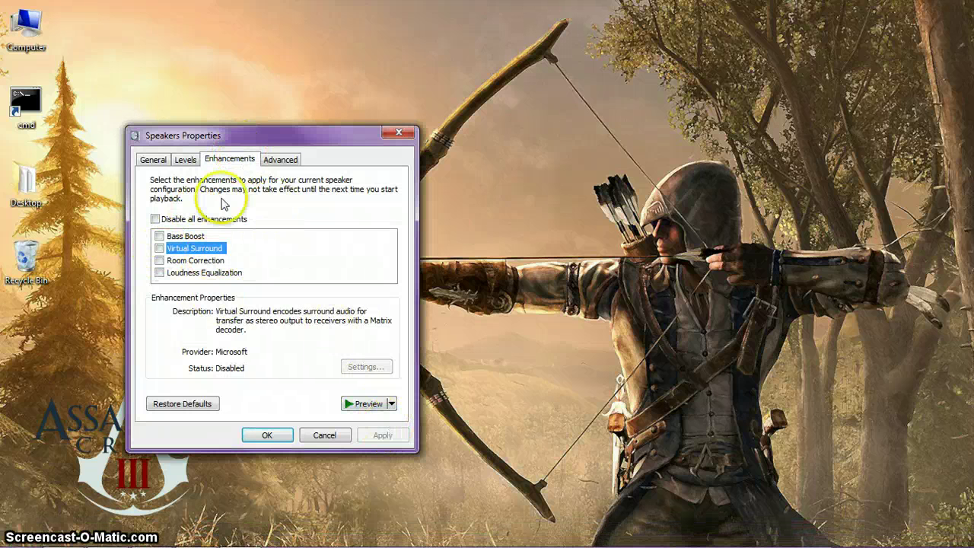
Step: Select 24 bit, 192000 Hz (Studio Quality) as the speakers' default format, check their levels and general information, and accept the properties
click(280, 159)
click(284, 225)
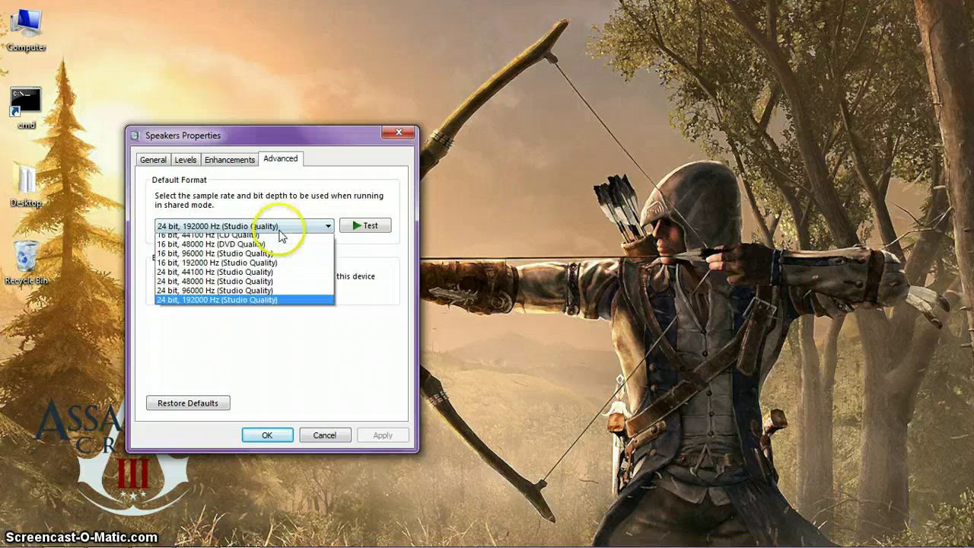
click(309, 304)
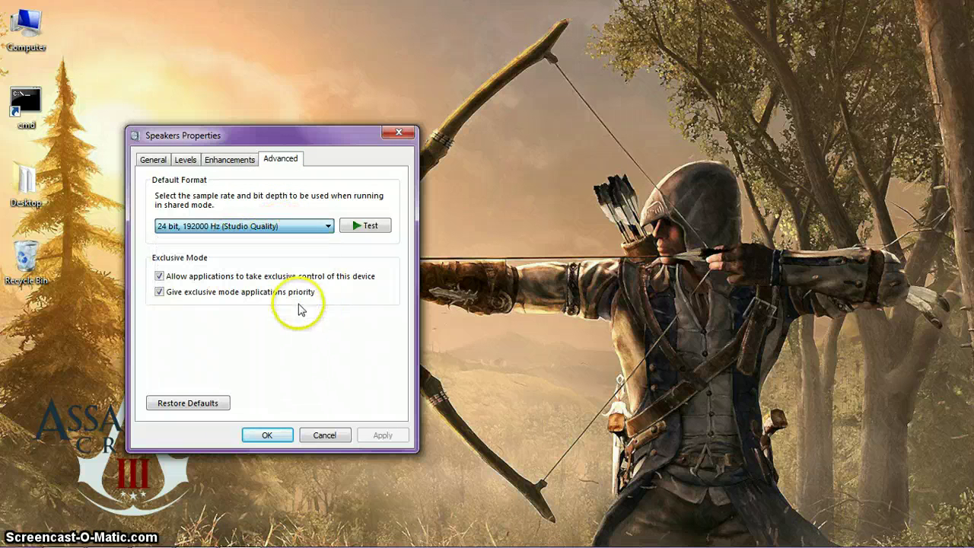
click(186, 161)
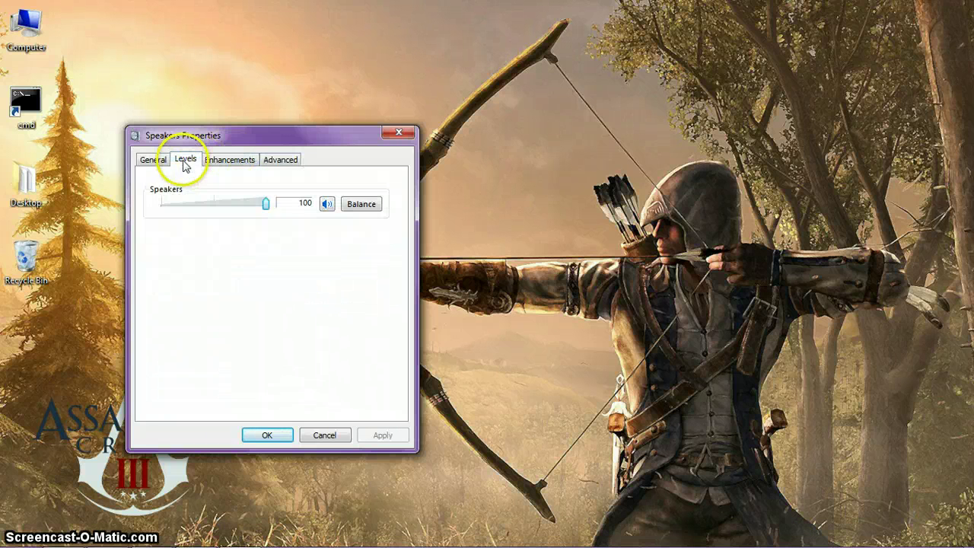
click(153, 160)
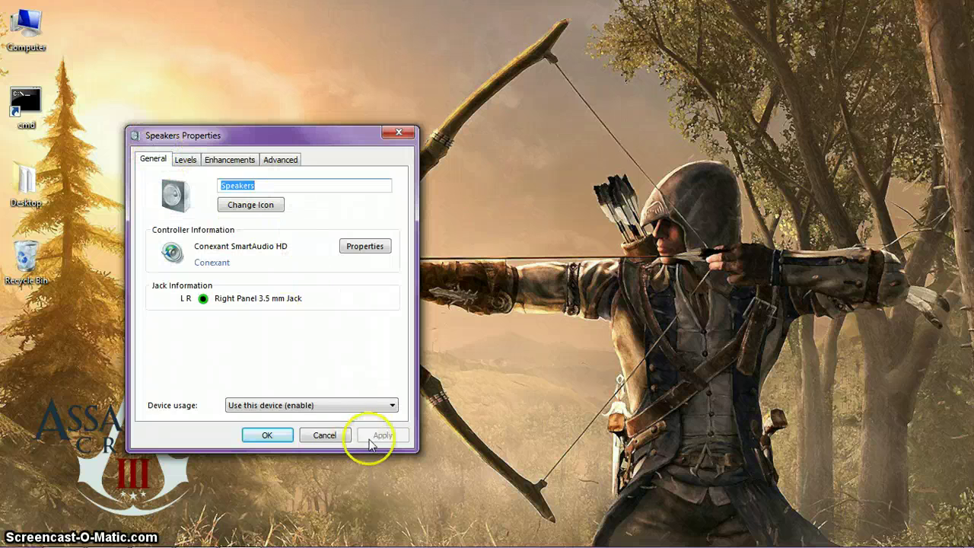
click(267, 434)
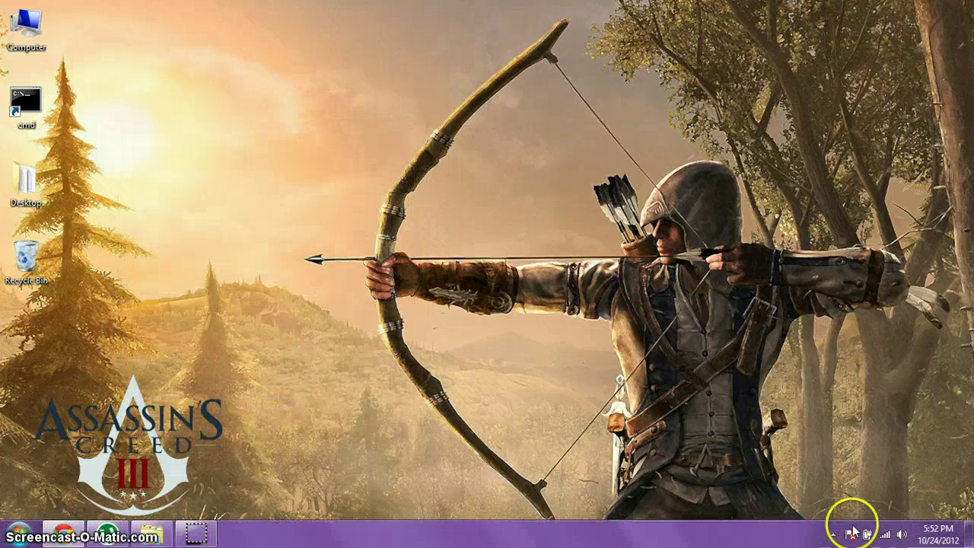
Step: Examine the connected wireless network's security properties, including the option to show the key's characters, and close them
click(870, 529)
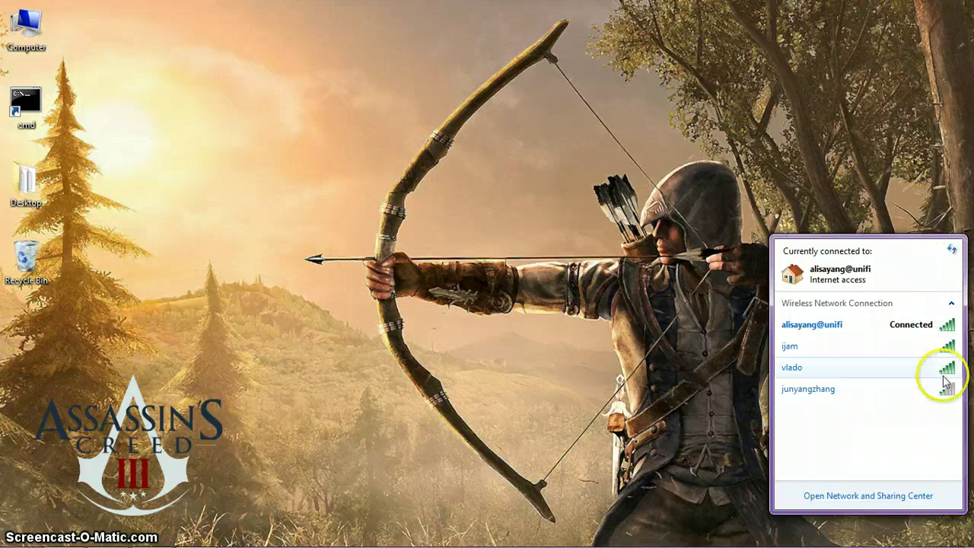
right_click(888, 331)
click(905, 373)
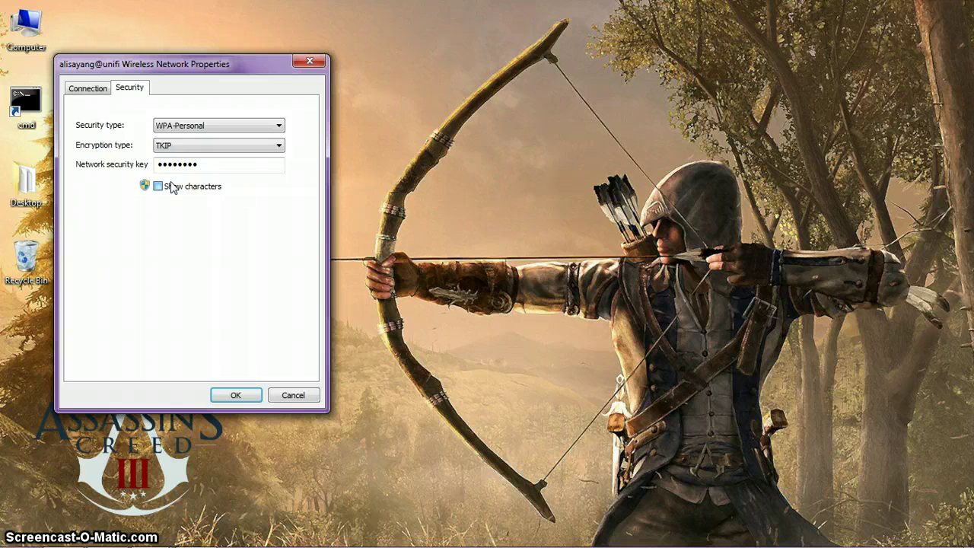
click(172, 187)
click(308, 61)
Step: Check the battery status and the available power plans and brightness options, and dismiss the battery pop-up
mouse_move(772, 542)
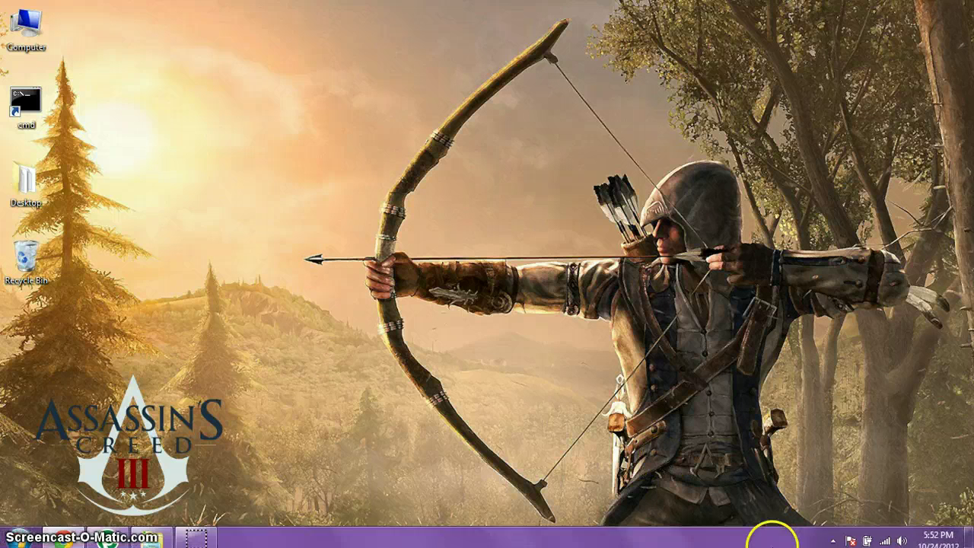
click(868, 535)
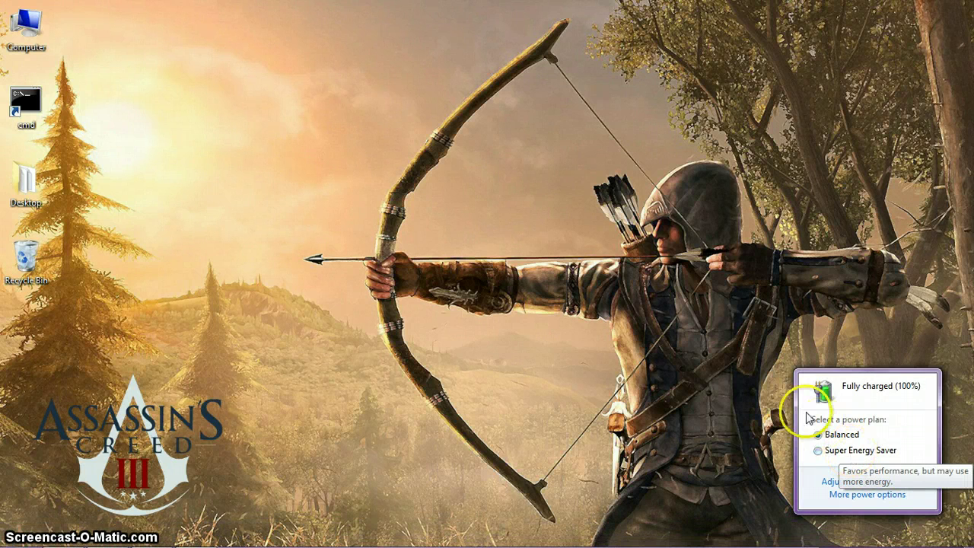
click(713, 428)
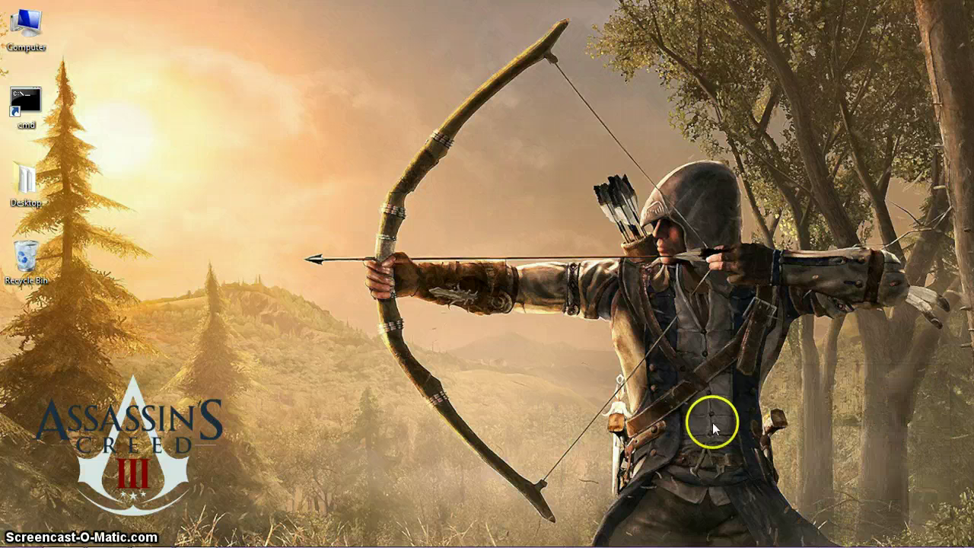
click(869, 532)
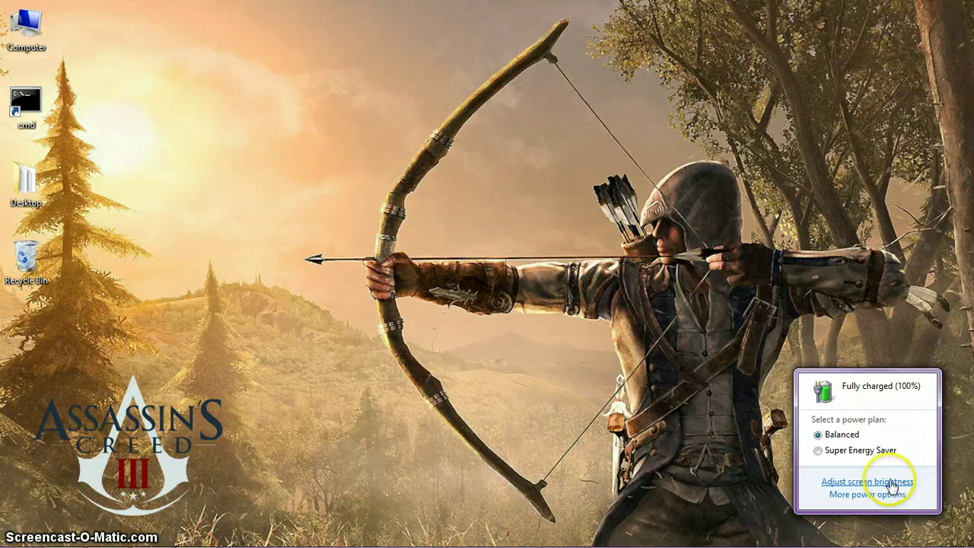
click(676, 385)
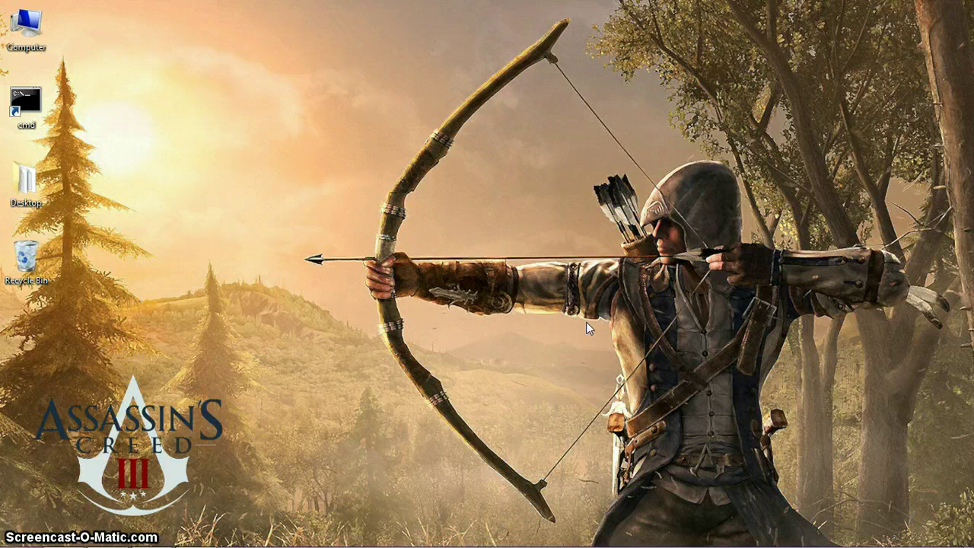
Step: View the Lenovo Display Resolution choices and the Lenovo Wireless Device Settings, closing each without changes
key(F4)
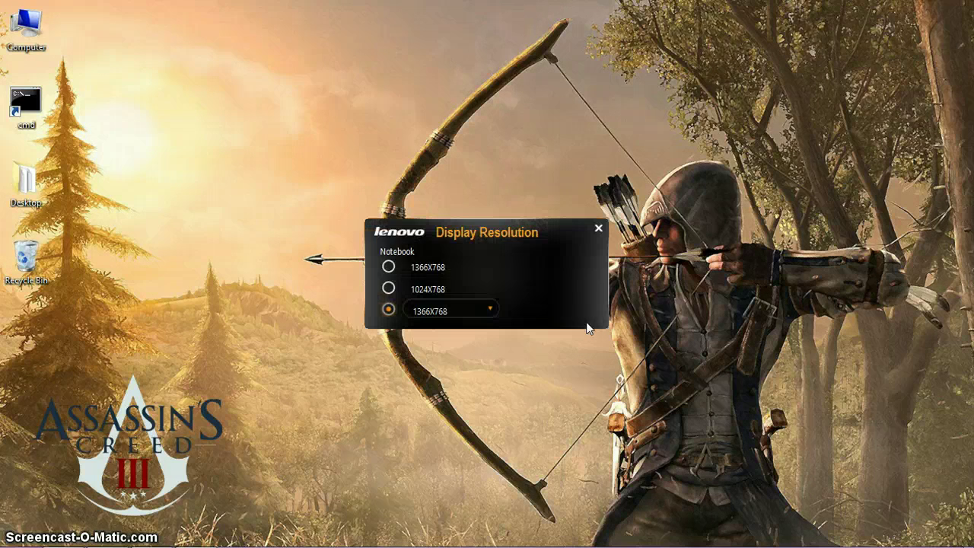
click(487, 260)
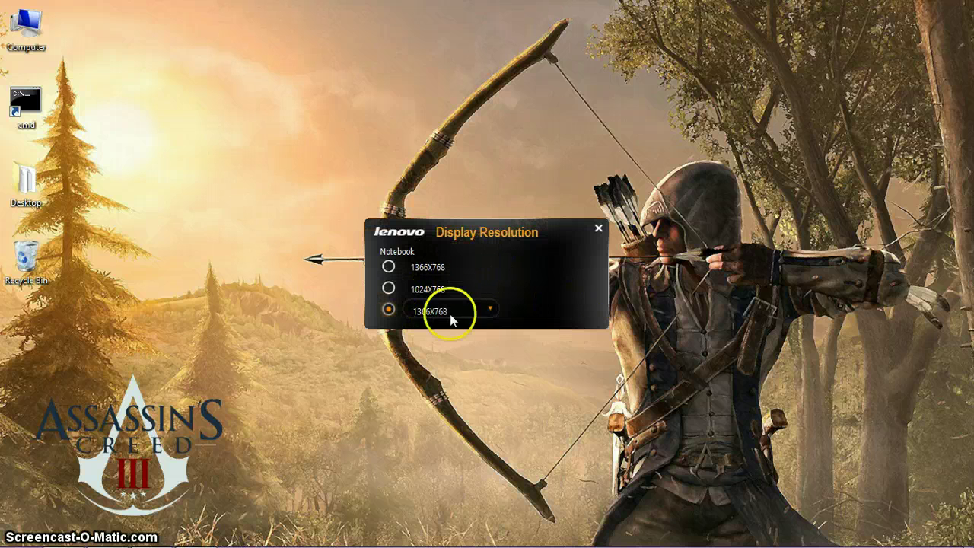
click(599, 229)
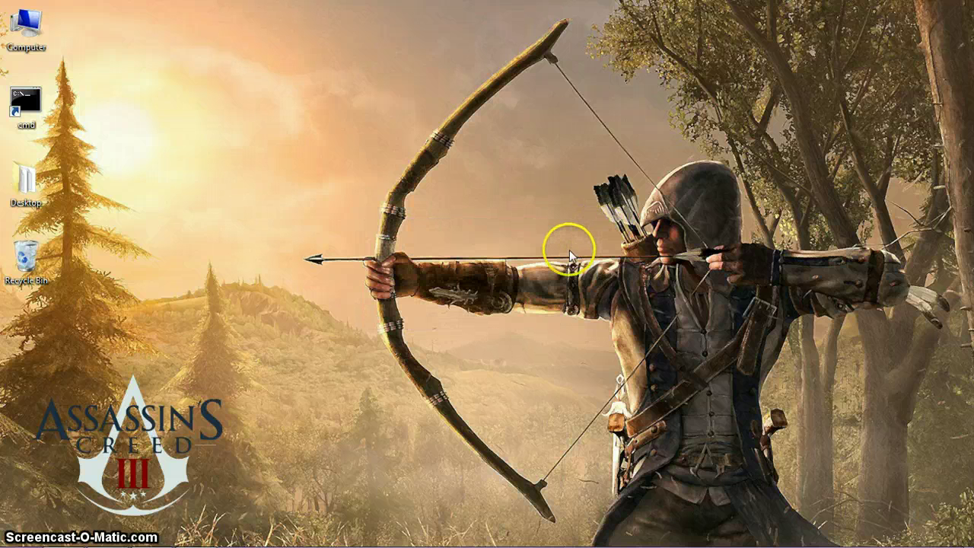
key(F5)
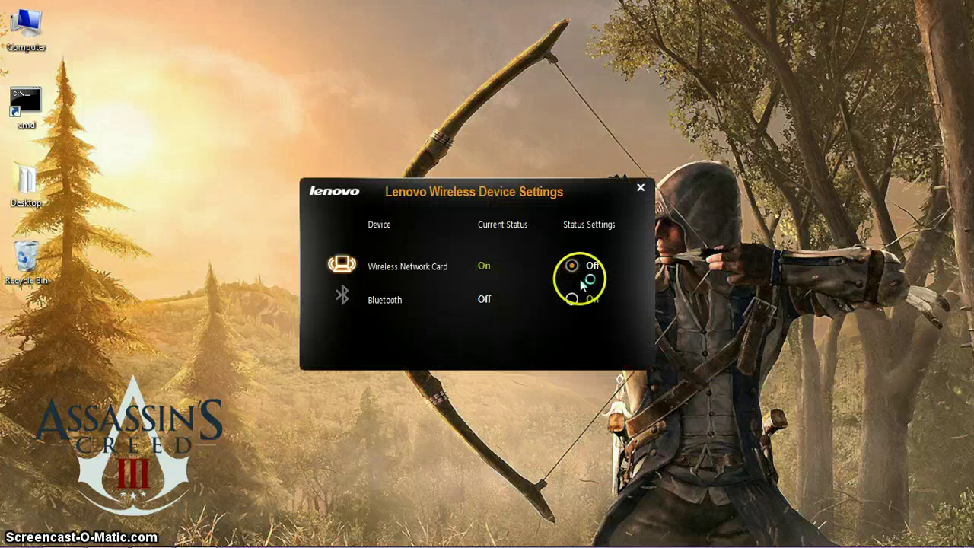
click(642, 187)
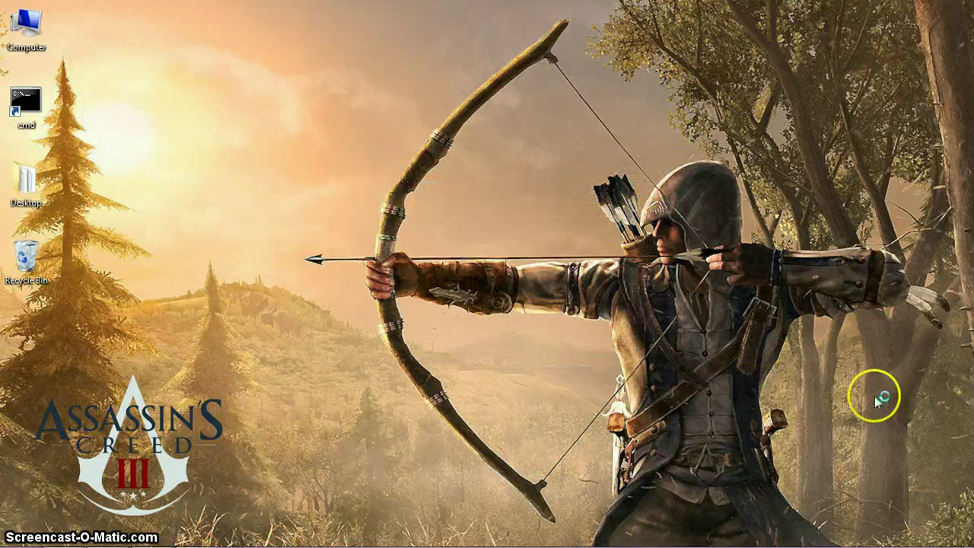
Step: Check the Action Center messages and the hidden notification icons, and dismiss the pop-up
mouse_move(883, 536)
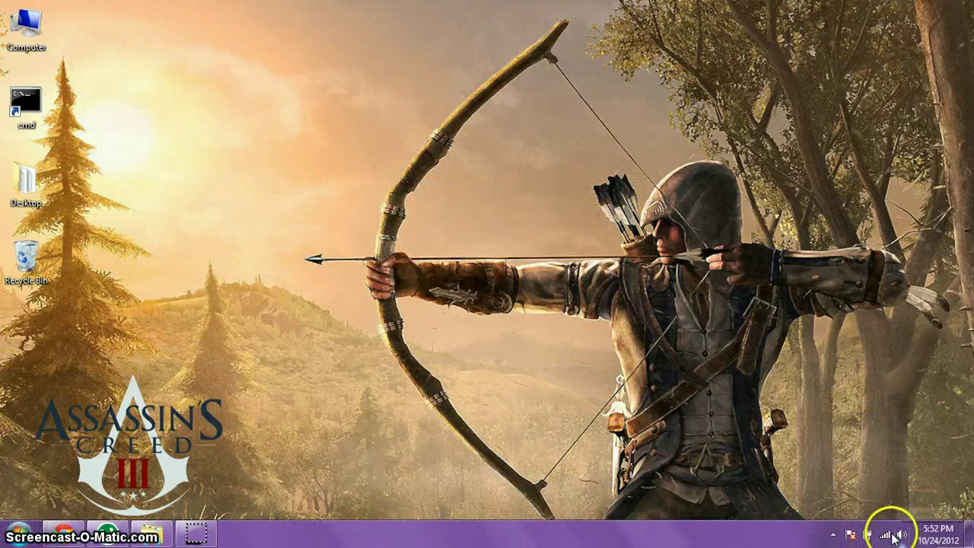
click(852, 535)
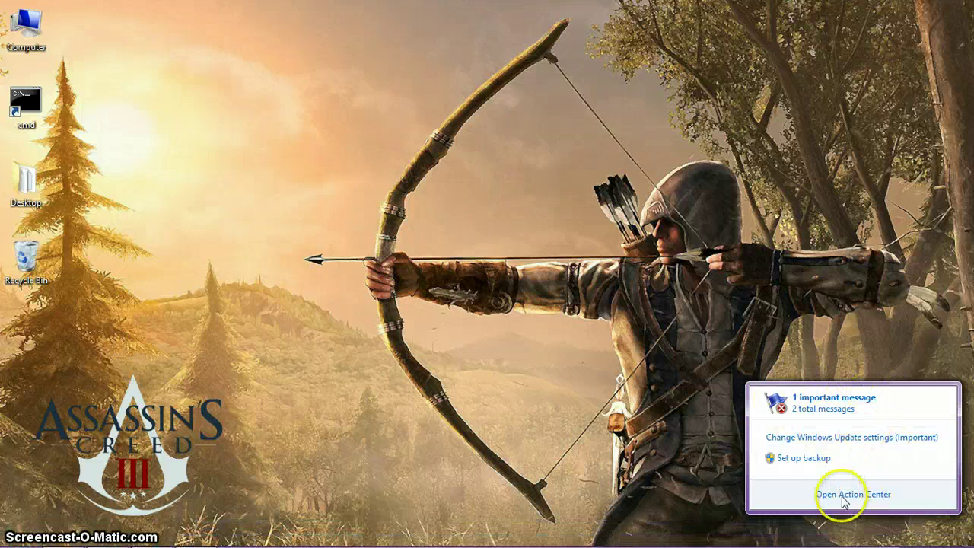
click(839, 494)
click(836, 536)
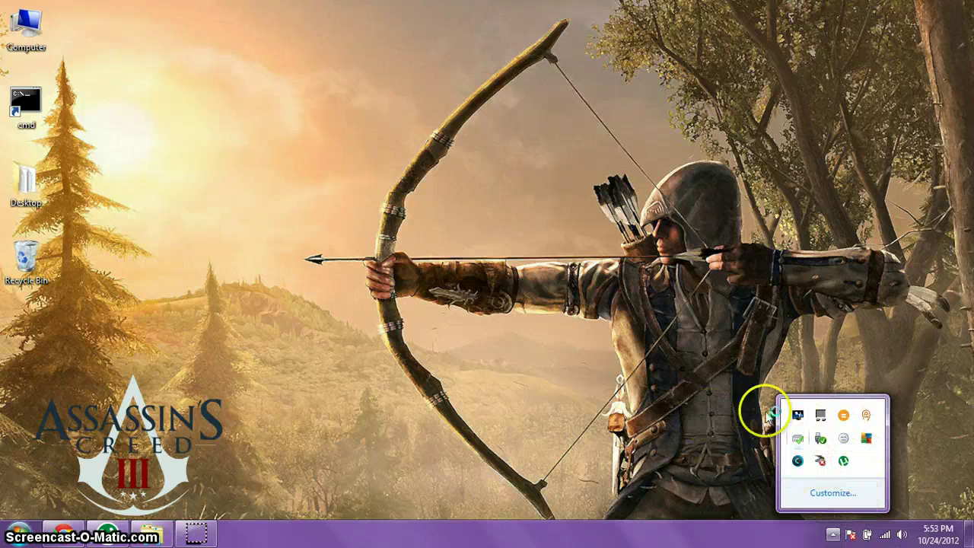
click(628, 407)
Step: Look through the Start menu's programs and the desktop's context menu options
click(20, 533)
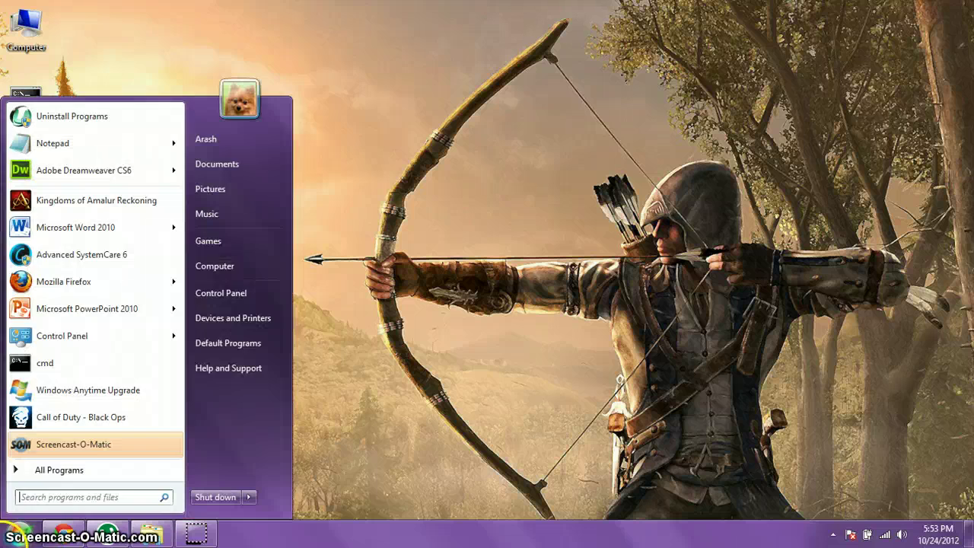
click(338, 309)
right_click(427, 262)
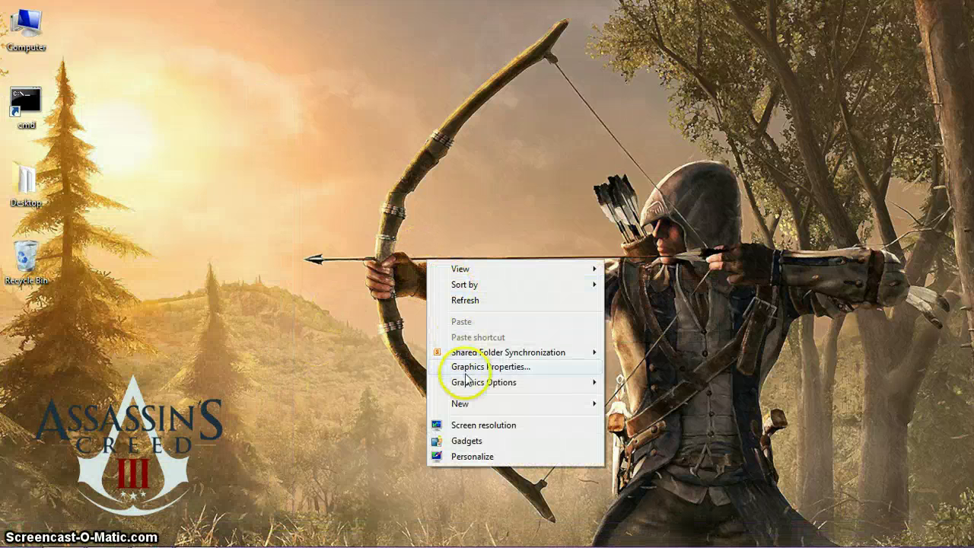
Step: Open the Desktop folder and go into its Wallpapers folder
click(21, 180)
double_click(21, 180)
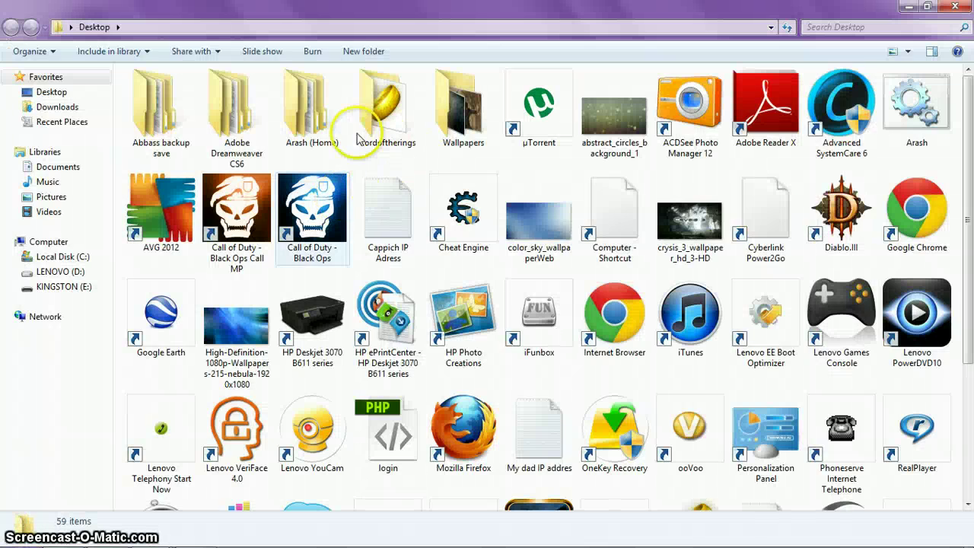
click(456, 116)
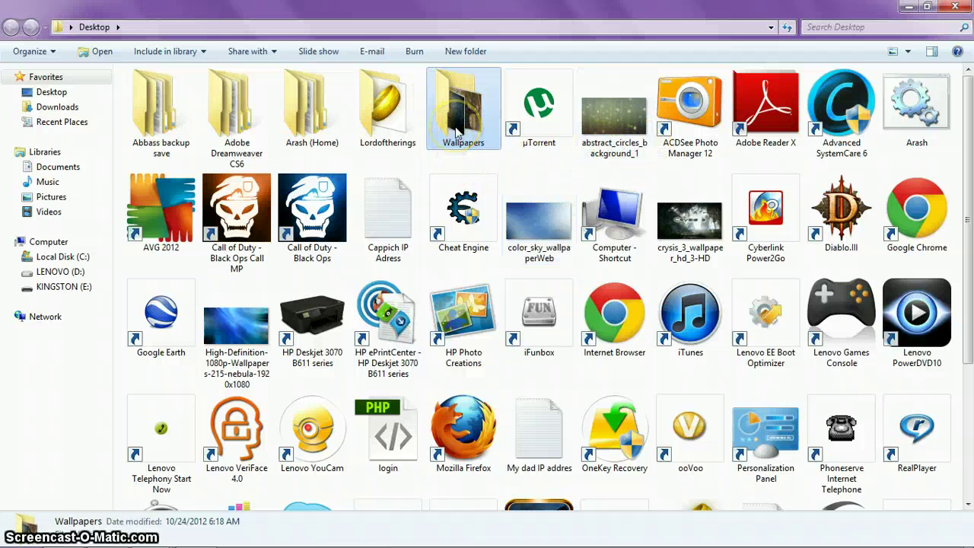
double_click(457, 131)
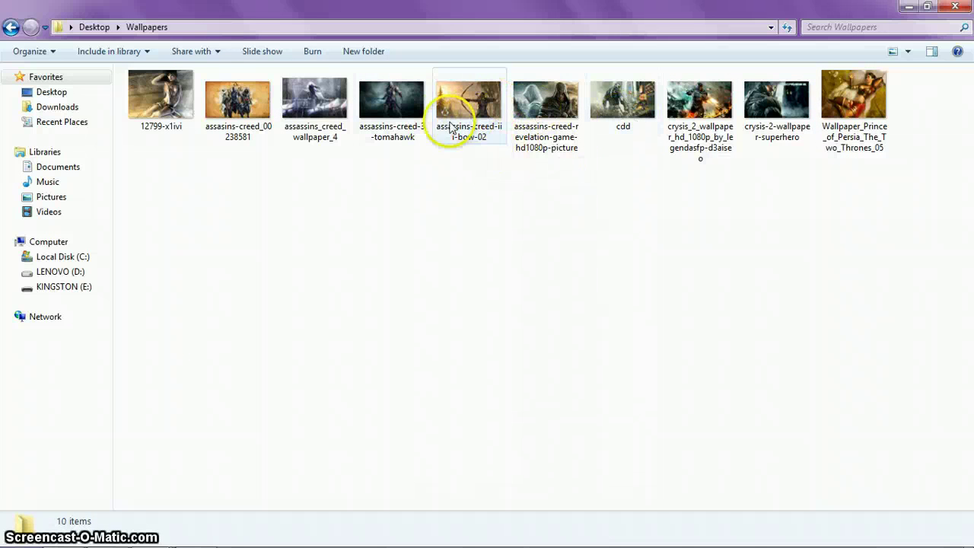
Step: Set the assassins-creed-3-tomahawk picture as the desktop background and show the desktop
click(465, 114)
click(372, 93)
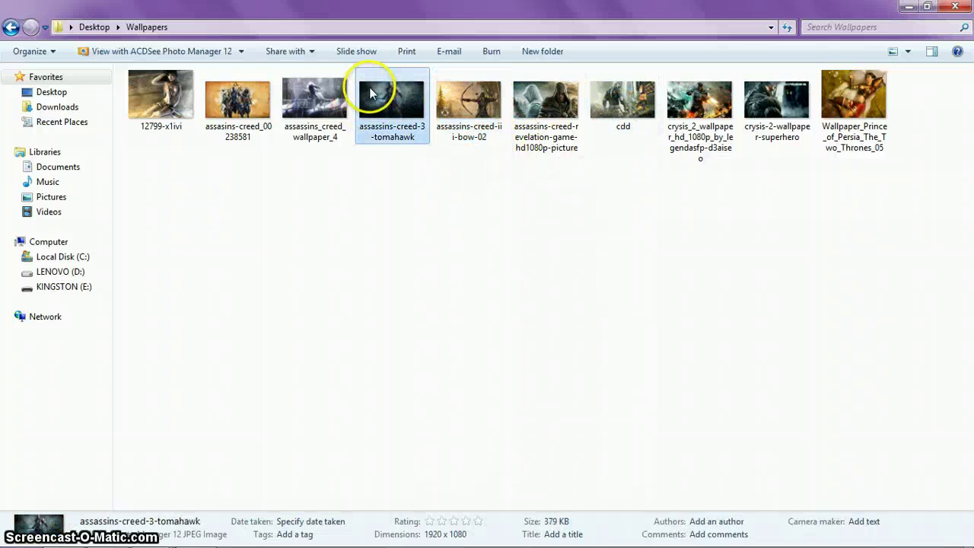
right_click(383, 100)
click(424, 146)
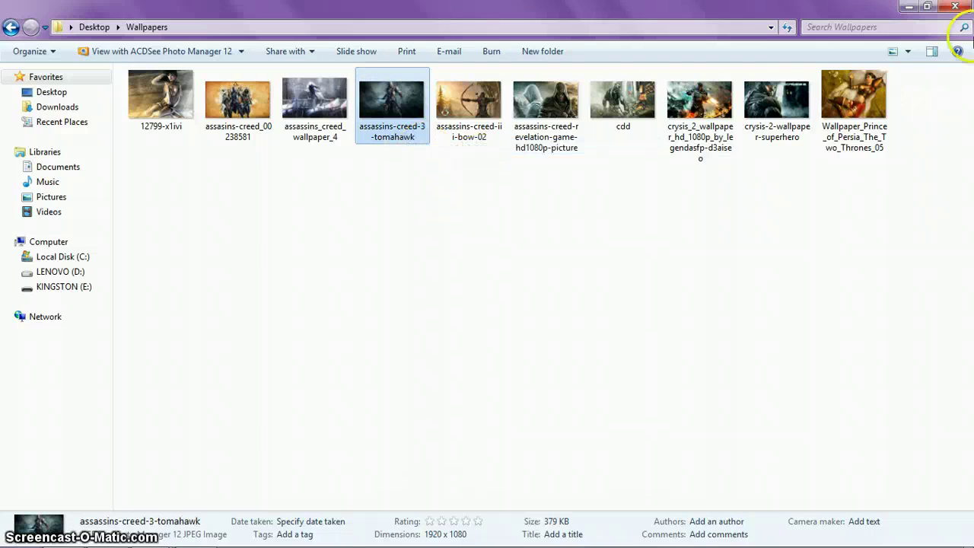
key(super+d)
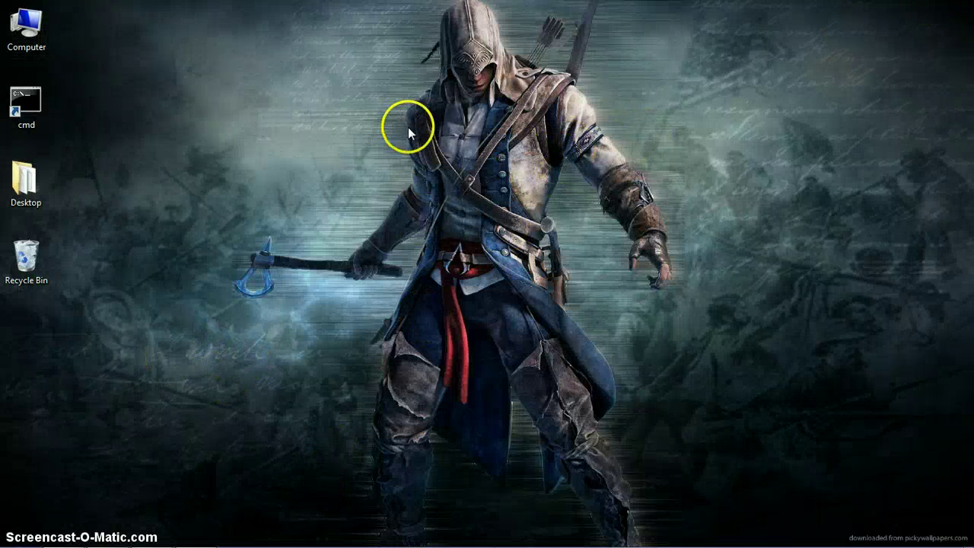
Step: View the µTorrent window's torrent list, hide it again, and glance at the Start menu
mouse_move(192, 533)
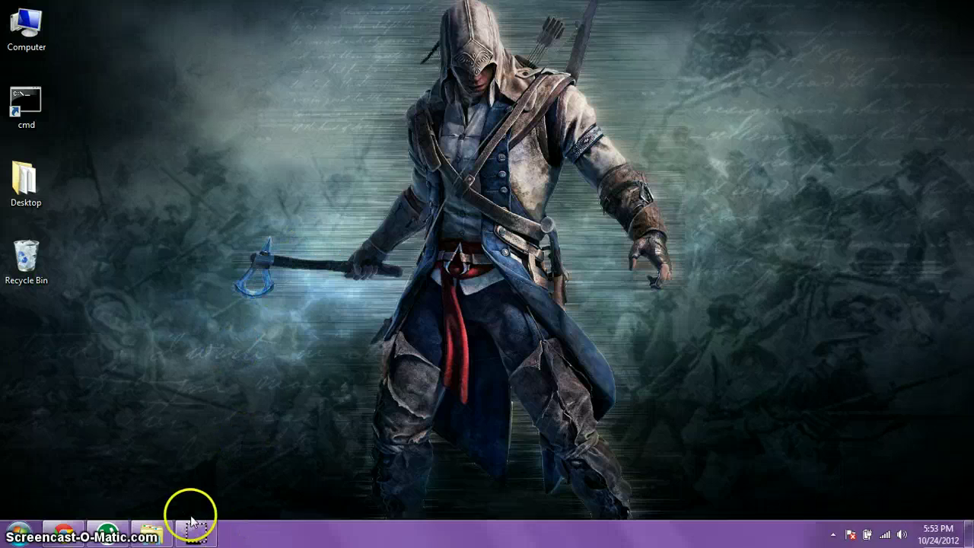
click(105, 535)
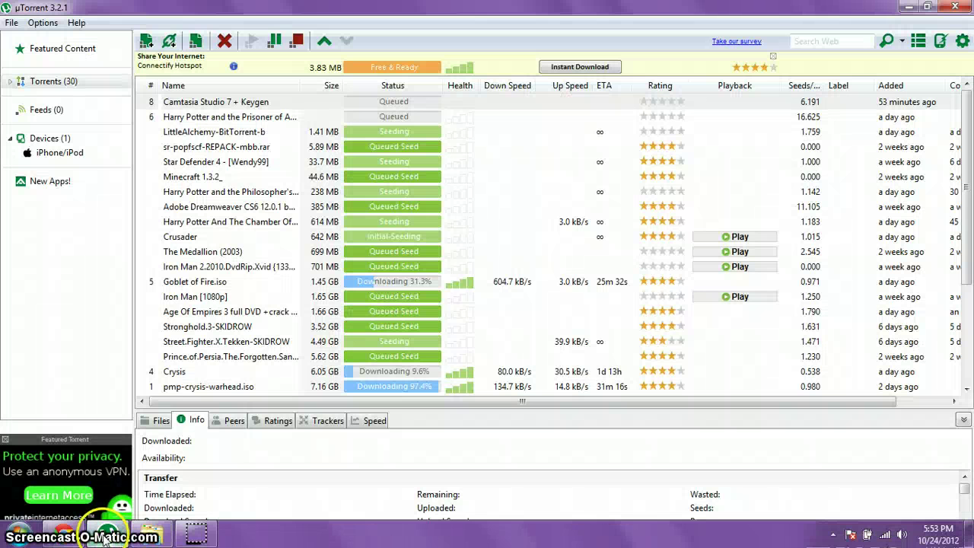
click(107, 534)
key(super)
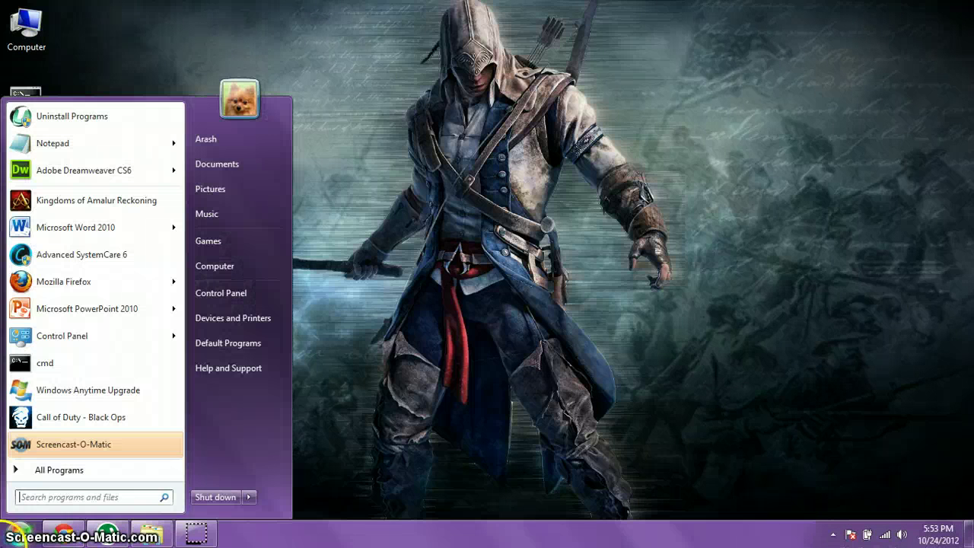
right_click(109, 533)
click(96, 479)
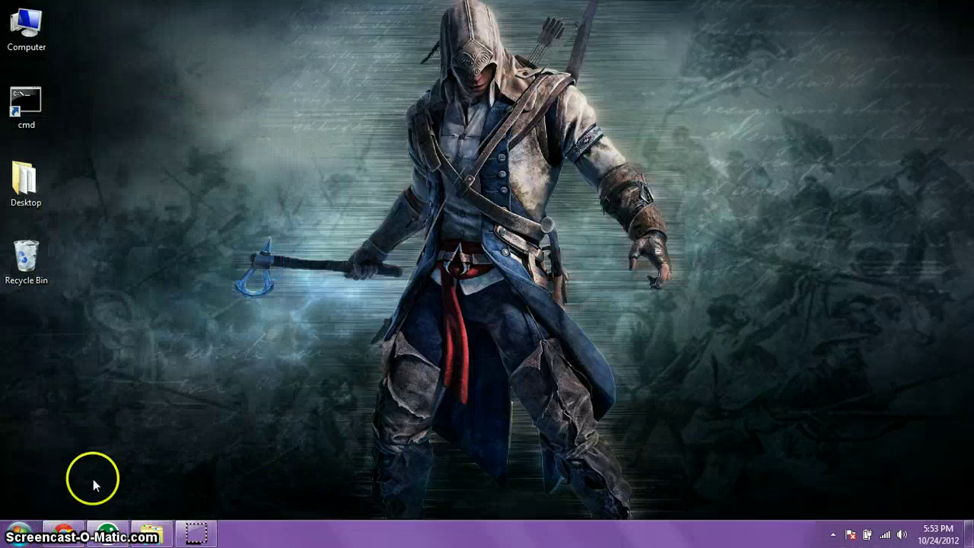
key(super)
click(381, 479)
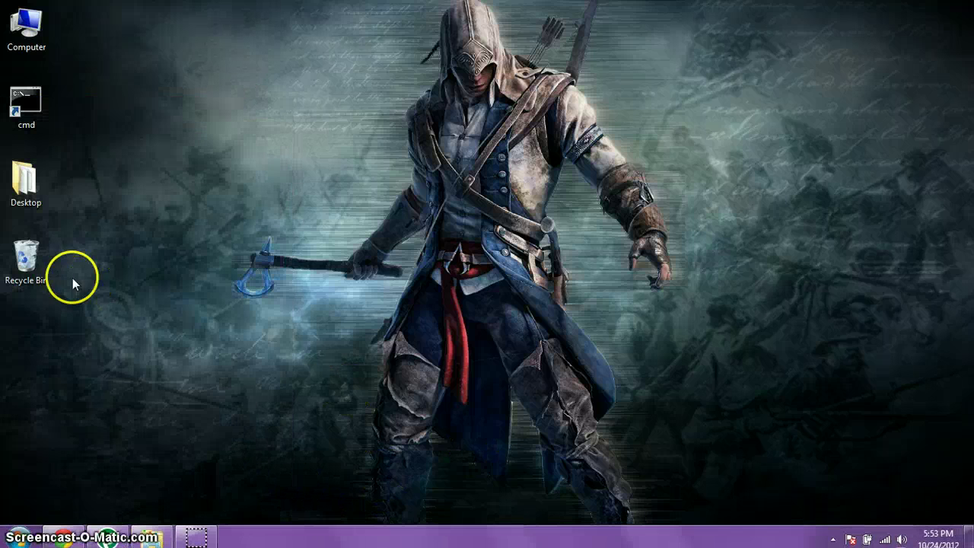
Step: Check the Recycle Bin's contents, and delete the cmd shortcut from the desktop
double_click(30, 255)
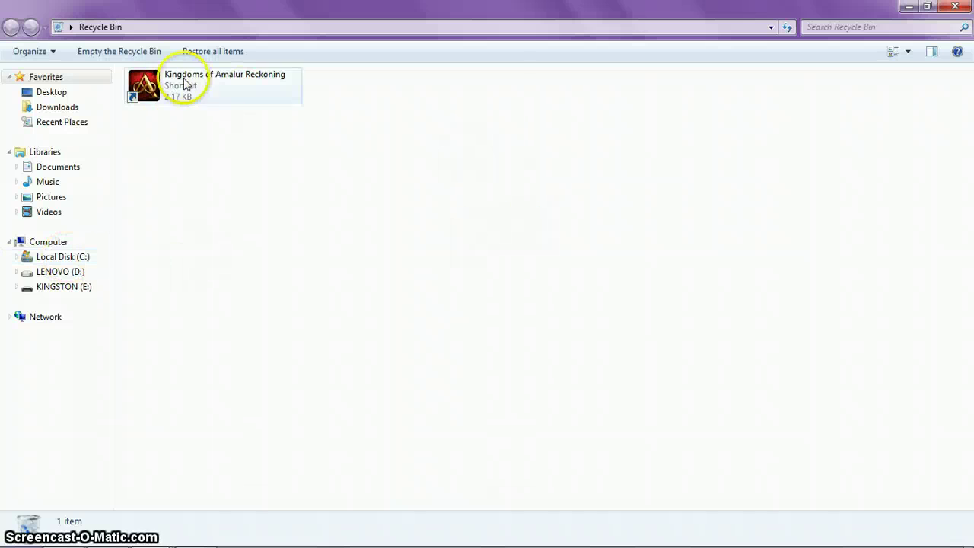
click(955, 6)
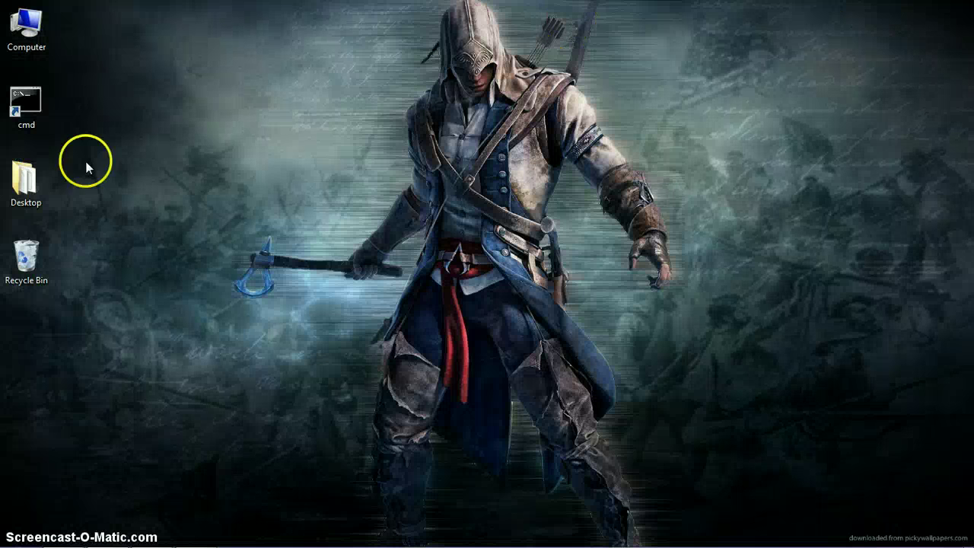
click(23, 184)
click(30, 94)
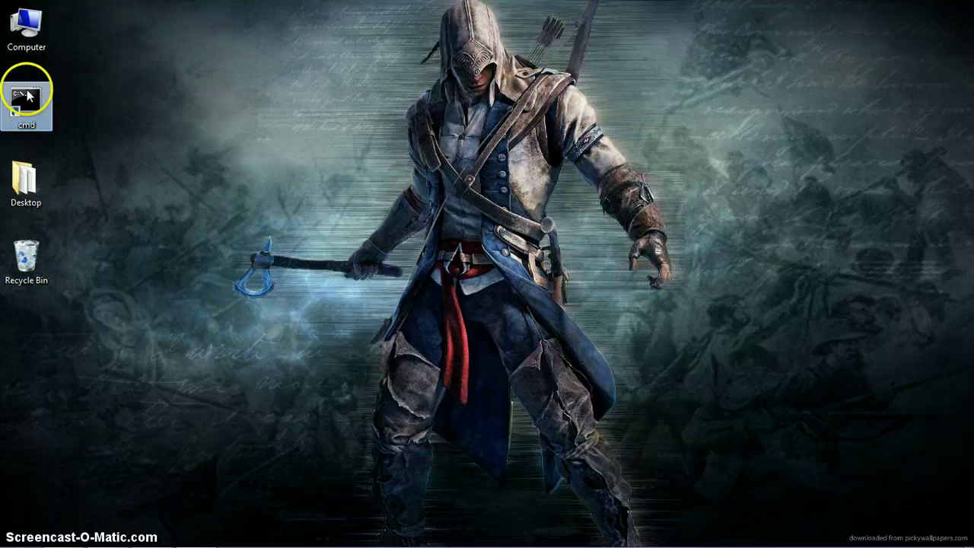
right_click(28, 90)
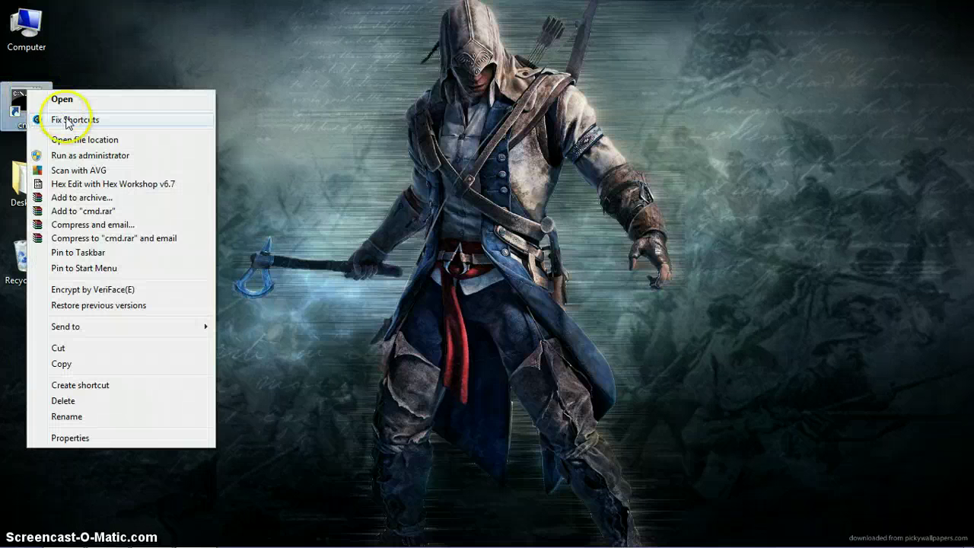
click(113, 402)
click(540, 340)
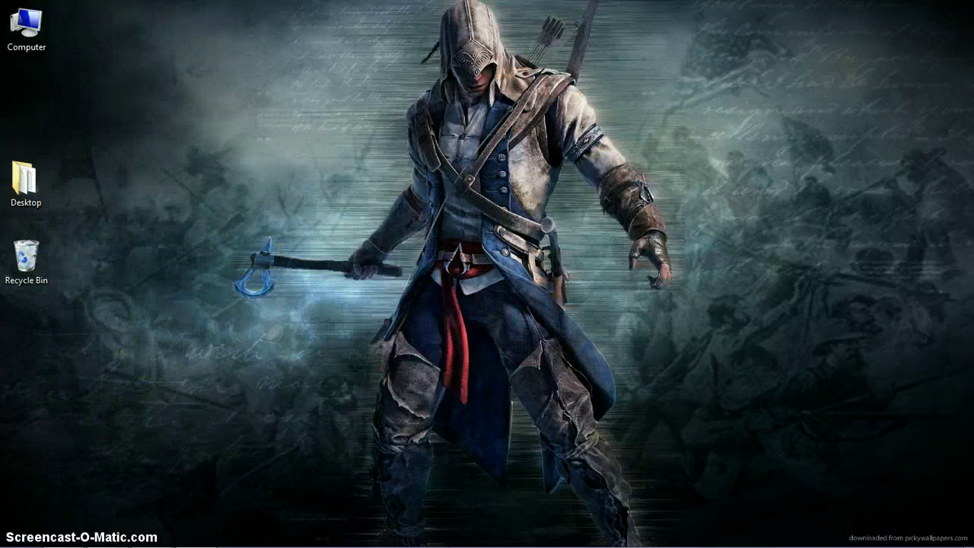
Step: Move the cmd shortcut from the Recycle Bin back onto the desktop and close the Recycle Bin
double_click(26, 258)
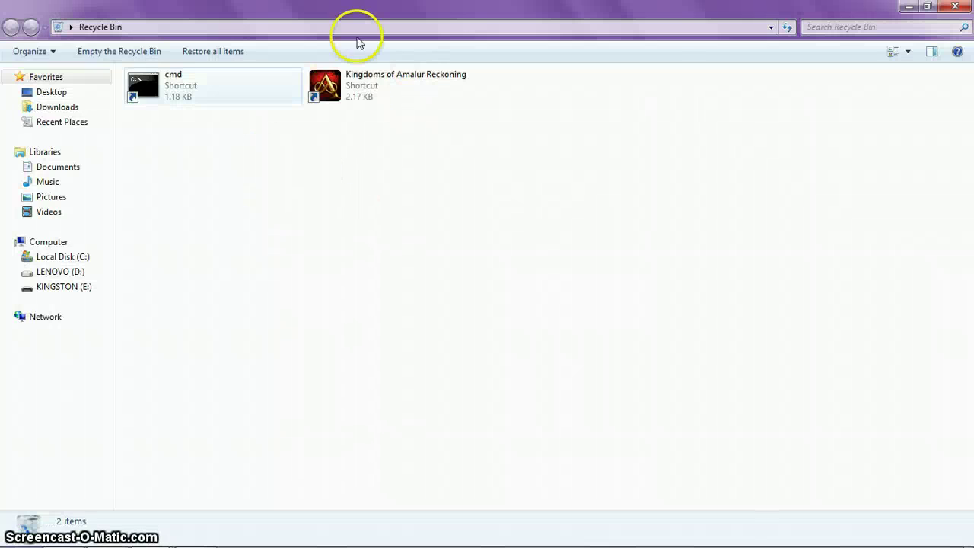
double_click(656, 9)
drag(508, 95, 26, 107)
click(934, 8)
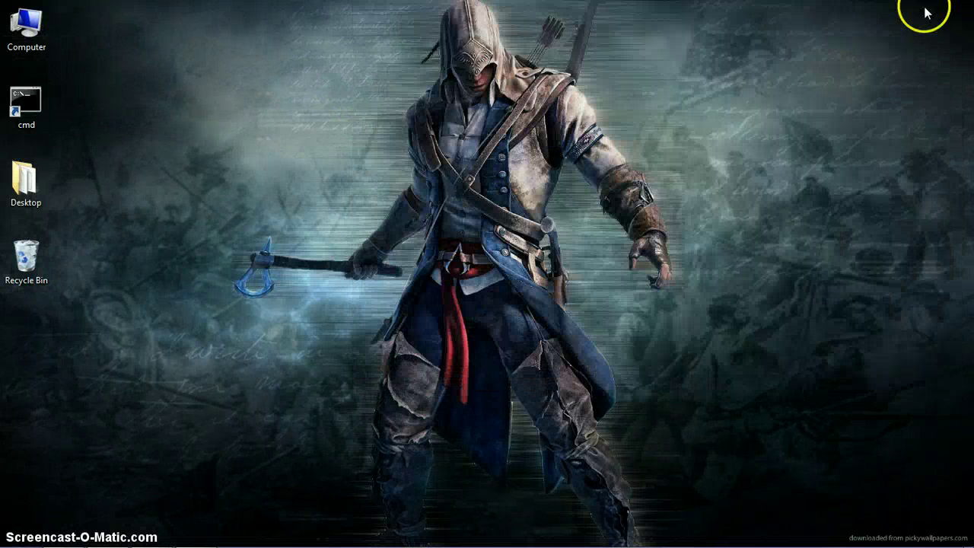
Step: Look over the Start menu entries and the desktop's options for creating new items
double_click(6, 91)
click(548, 97)
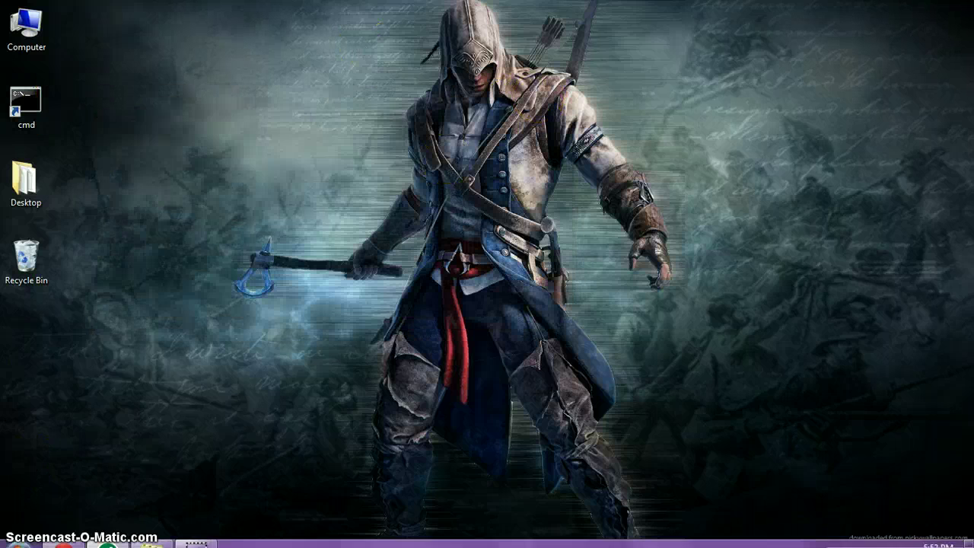
click(17, 532)
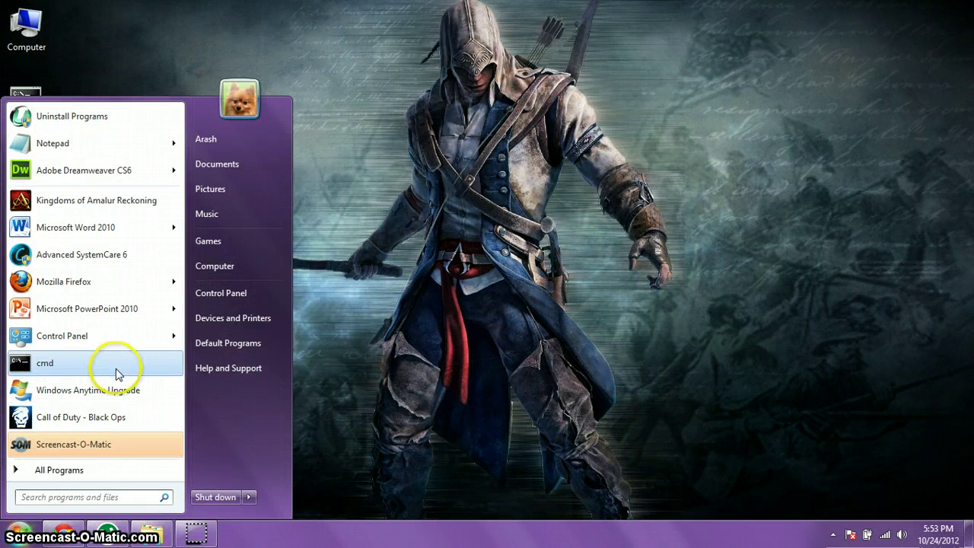
click(376, 223)
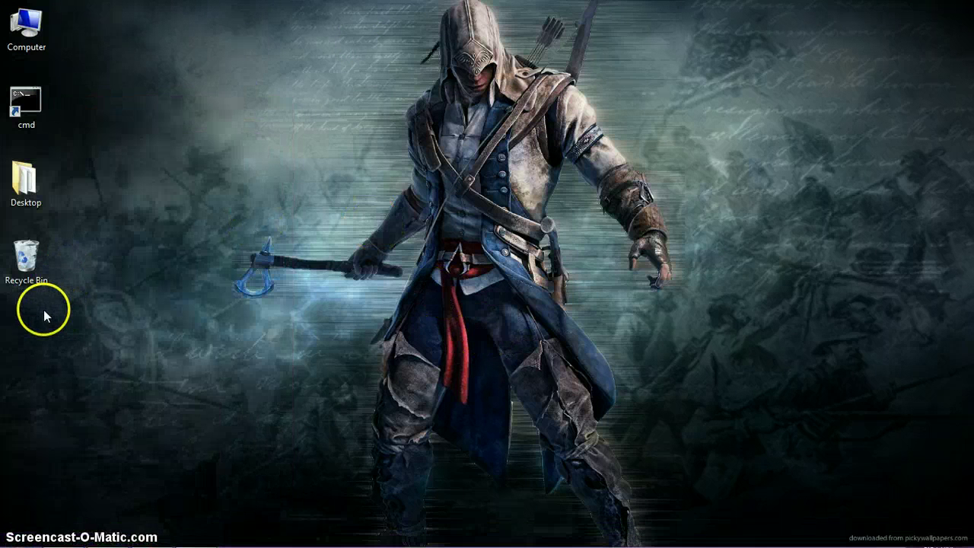
right_click(43, 310)
mouse_move(73, 469)
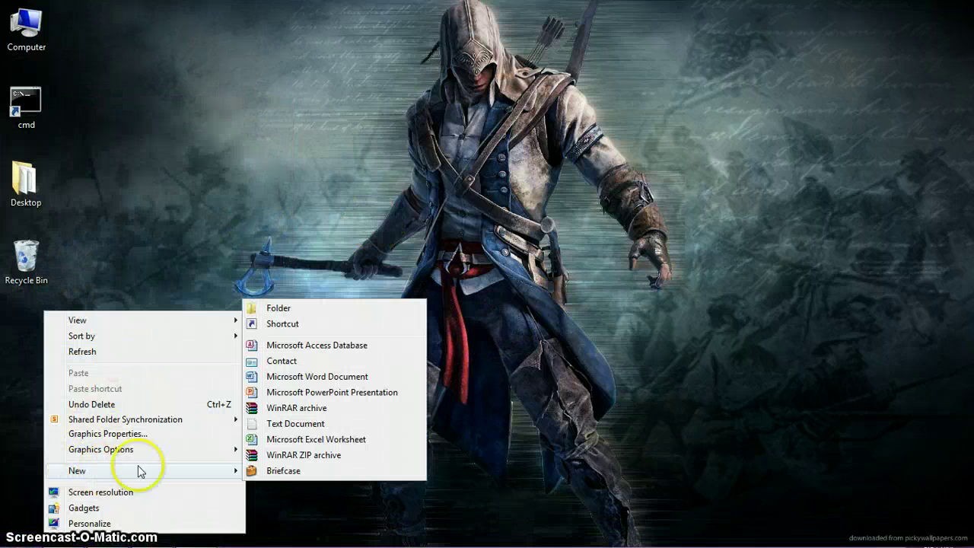
click(379, 257)
key(super)
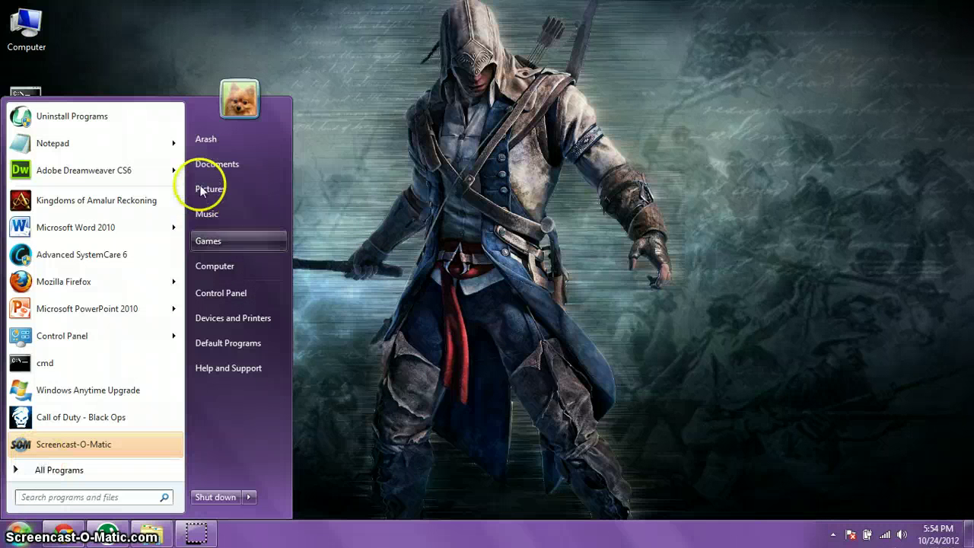
click(373, 264)
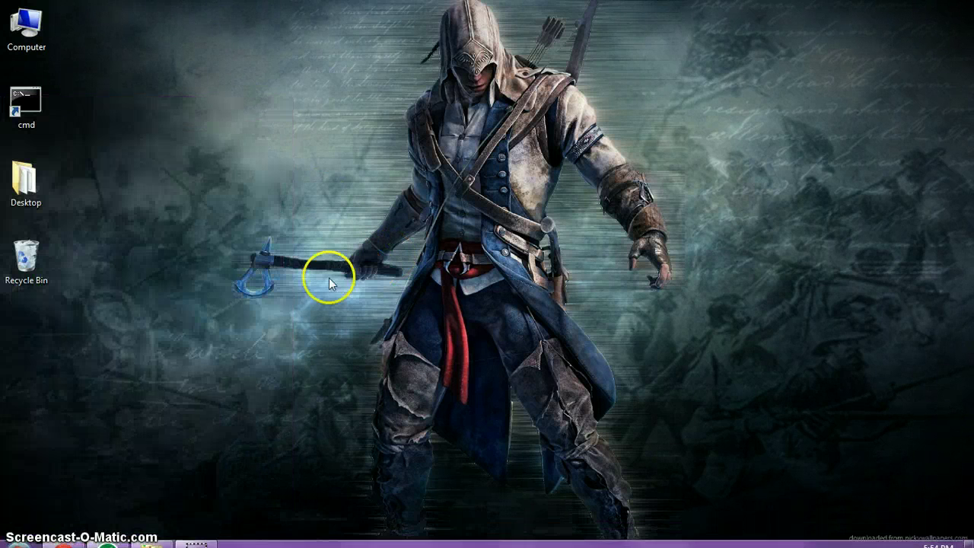
Step: Create a desktop shortcut to cmd.exe with the name cmd (2)
right_click(172, 307)
mouse_move(239, 460)
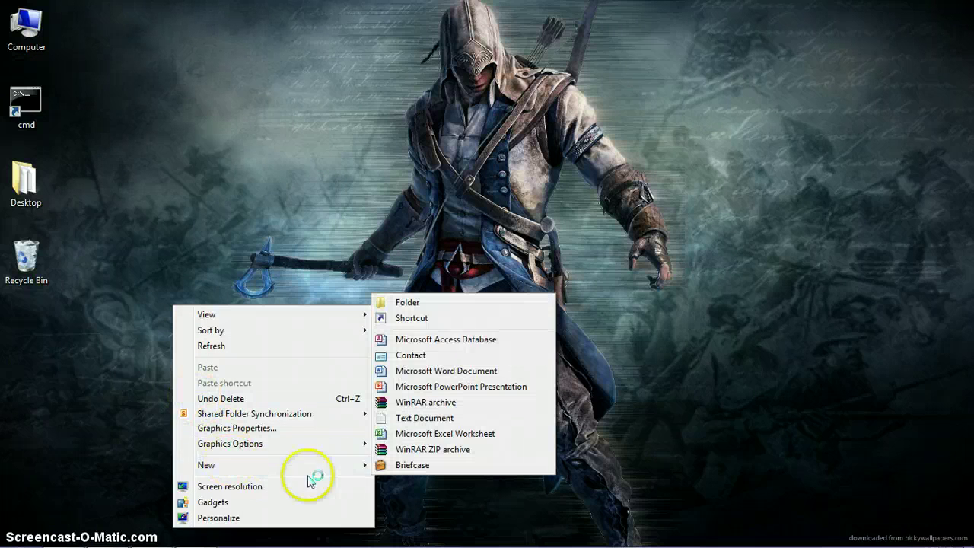
click(434, 325)
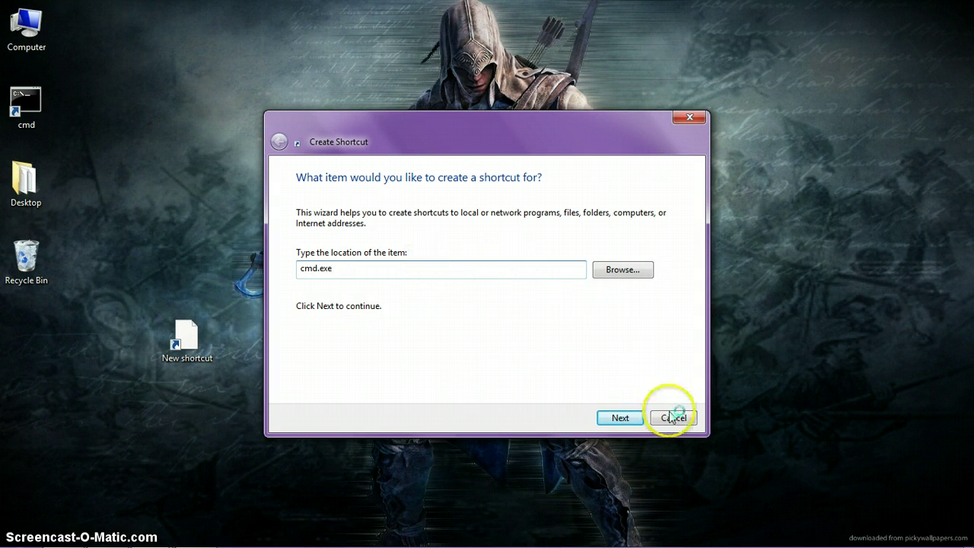
click(628, 416)
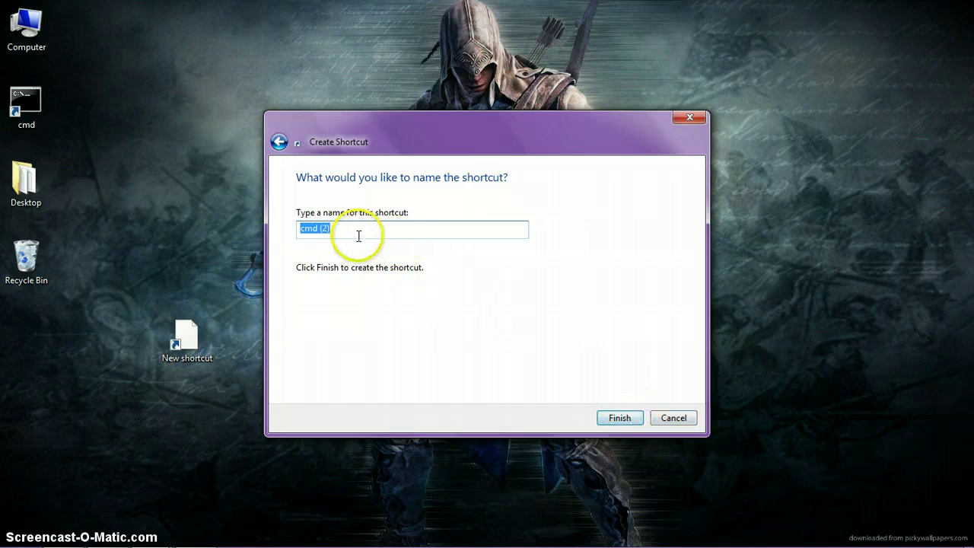
click(622, 417)
Step: Delete the cmd (2) shortcut from the desktop
right_click(200, 340)
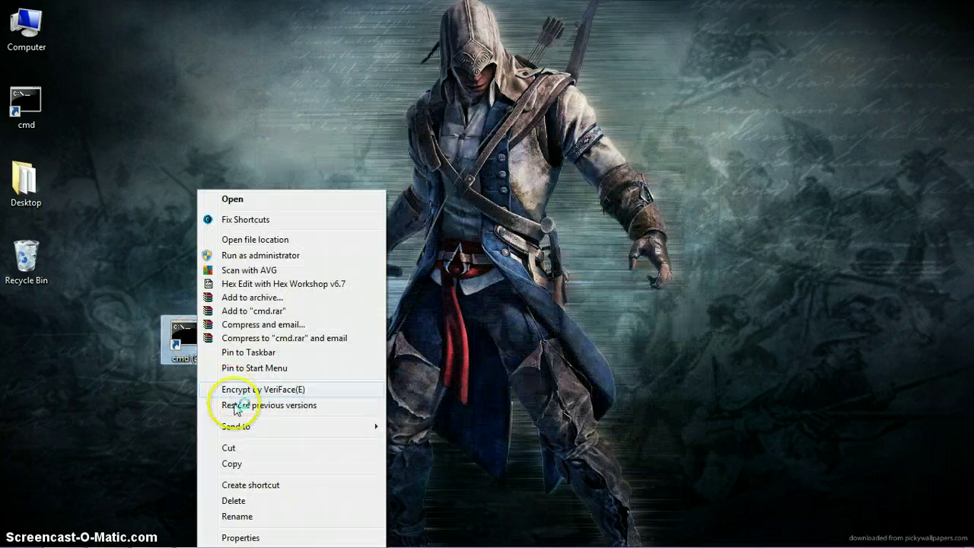
click(233, 496)
click(535, 337)
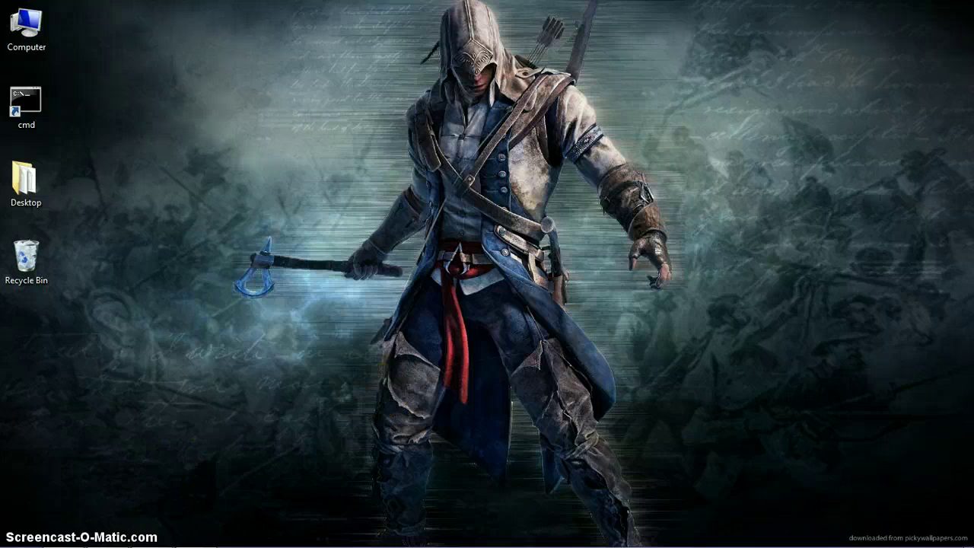
Step: Open the Control Panel's Ease of Access category, view the Speech Recognition page, and return to the category
click(19, 532)
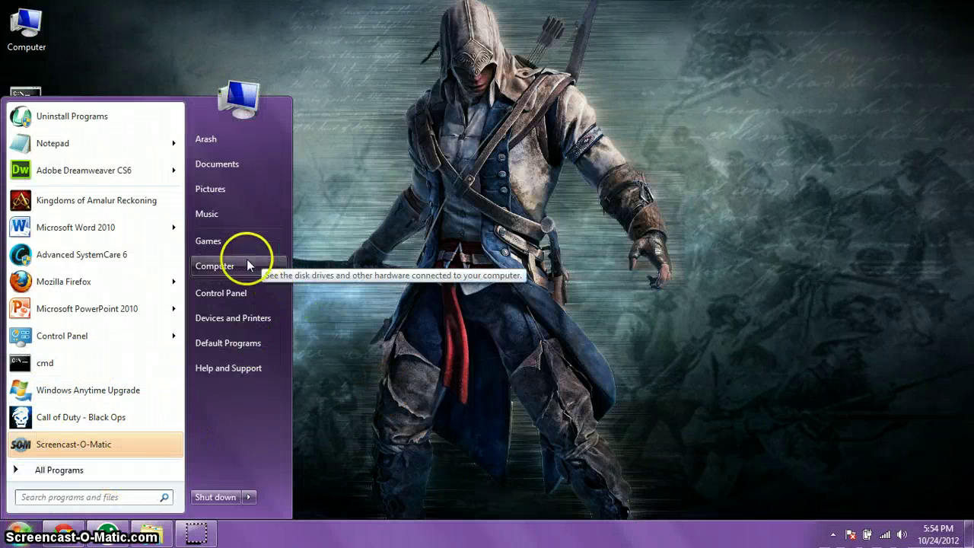
click(258, 297)
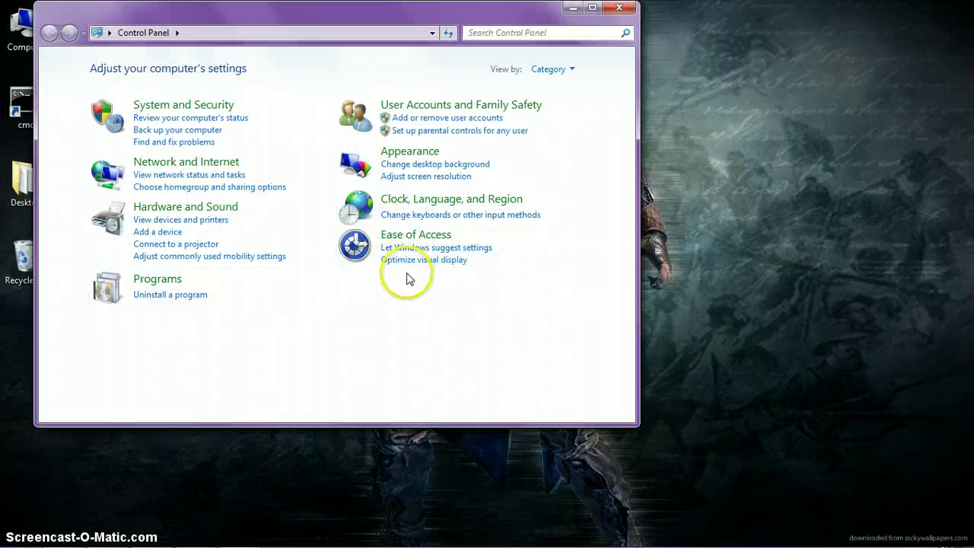
click(428, 235)
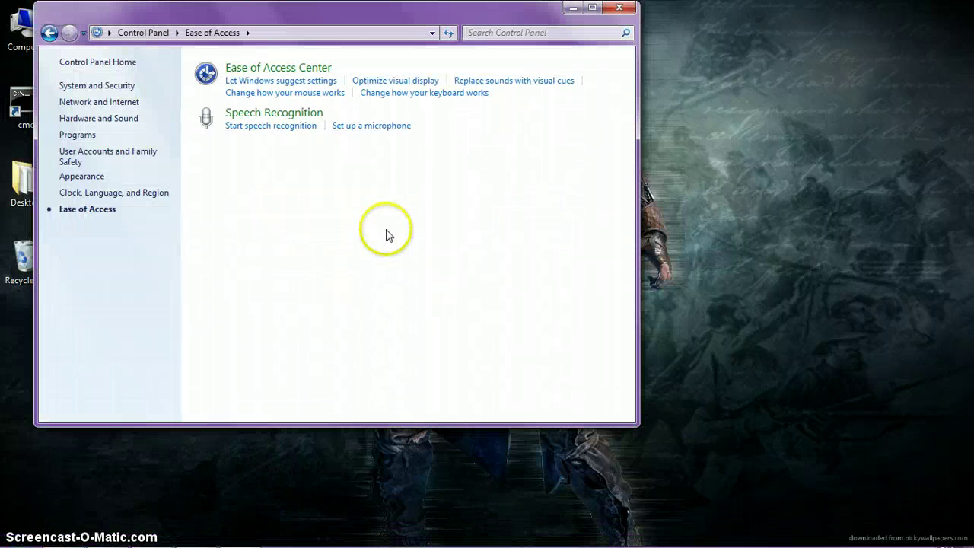
click(259, 114)
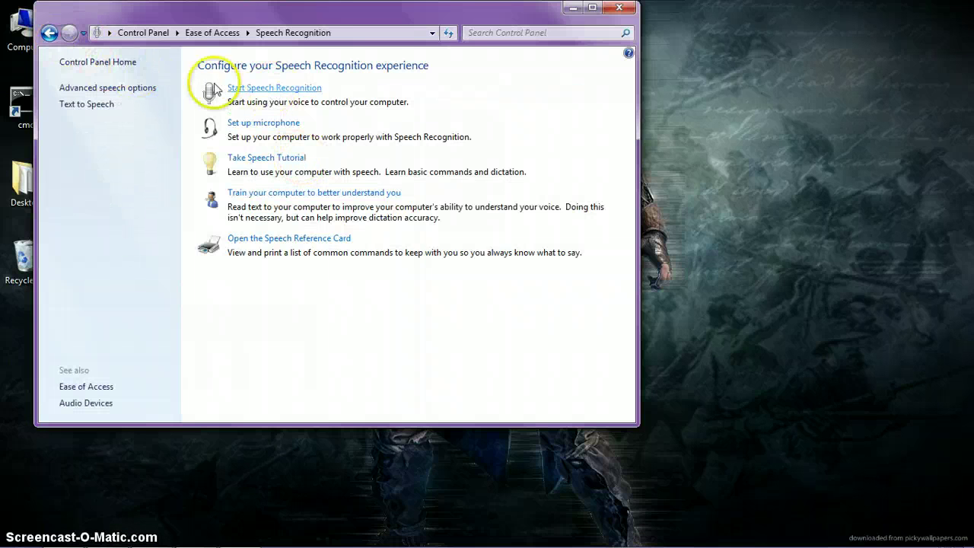
click(48, 33)
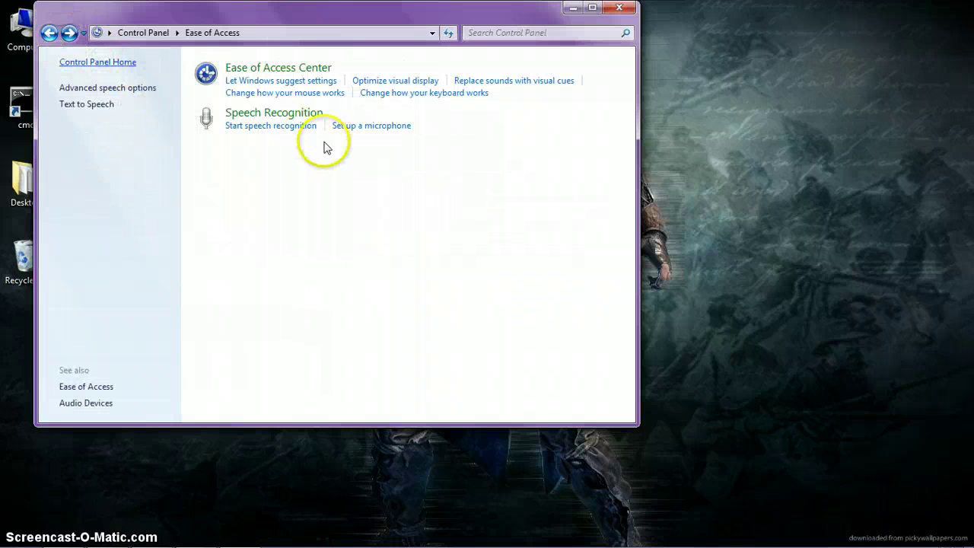
Step: Start speech recognition from Ease of Access, try out its listening mode, and close it
click(257, 128)
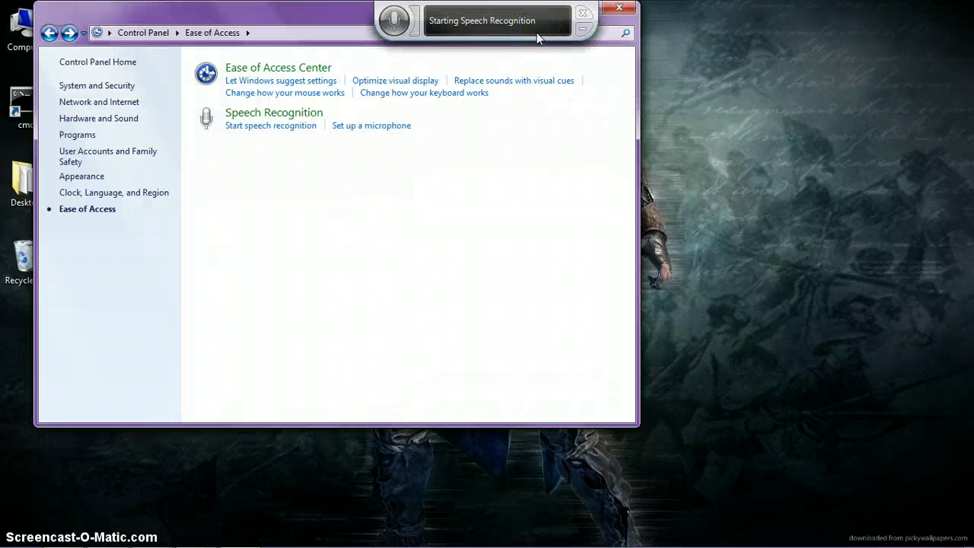
click(393, 24)
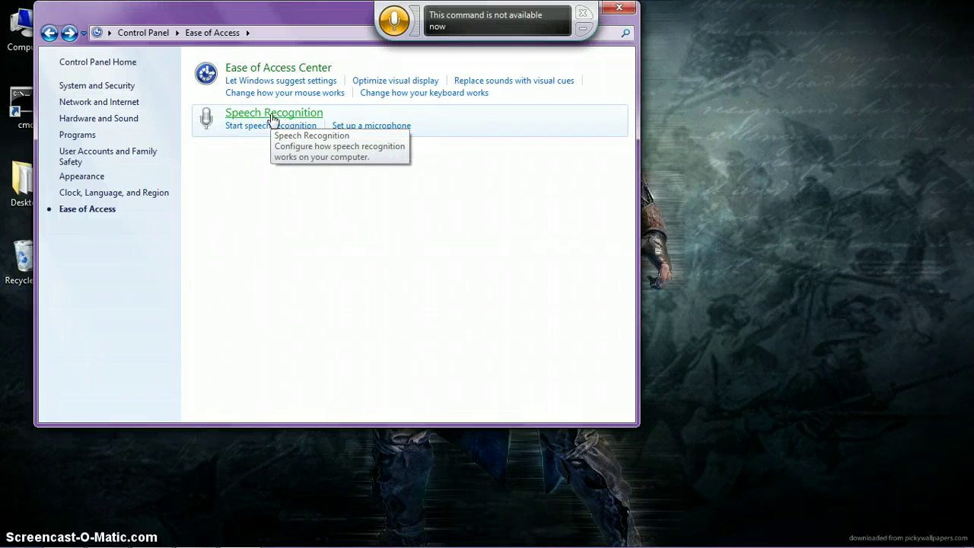
click(272, 128)
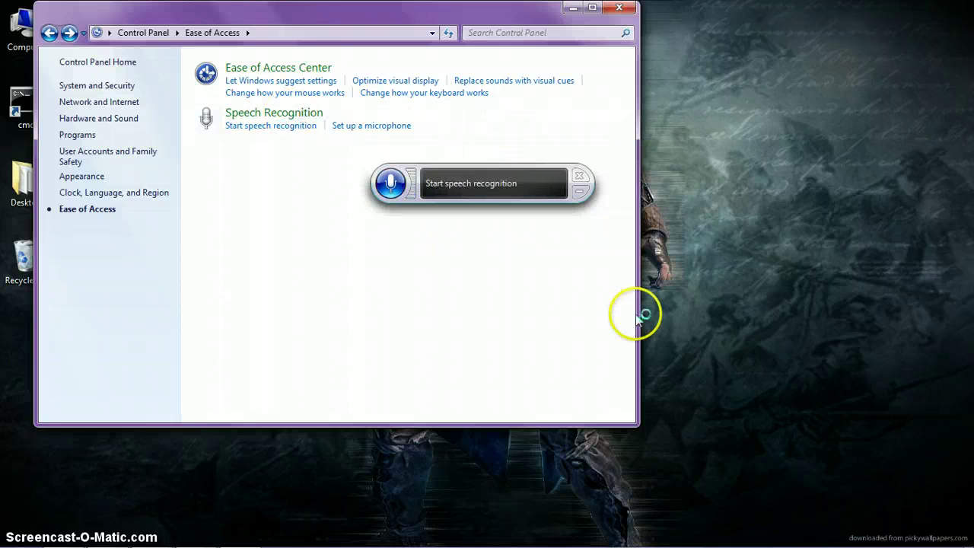
click(580, 175)
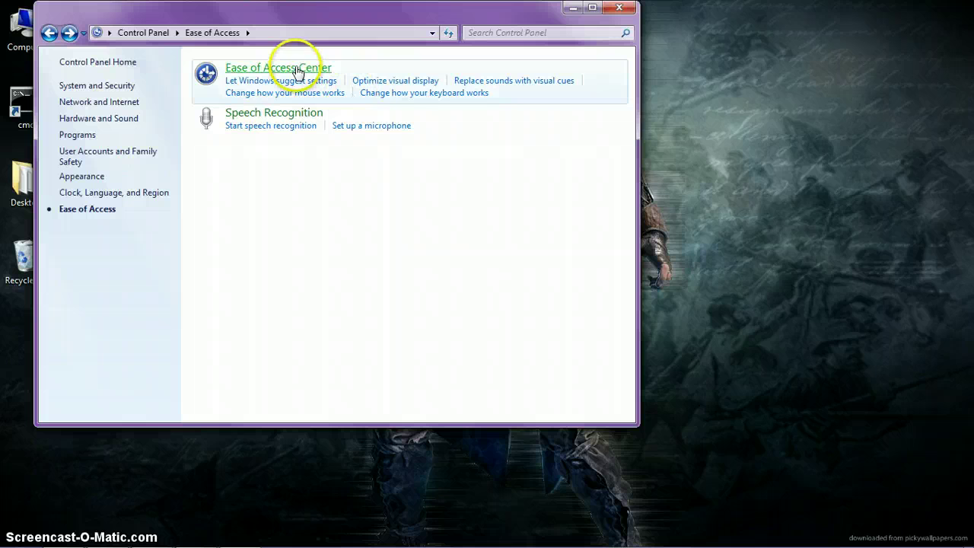
Step: Open the Ease of Access Center's page for making the mouse easier to use and bring up the Mouse Properties dialog
key(super+u)
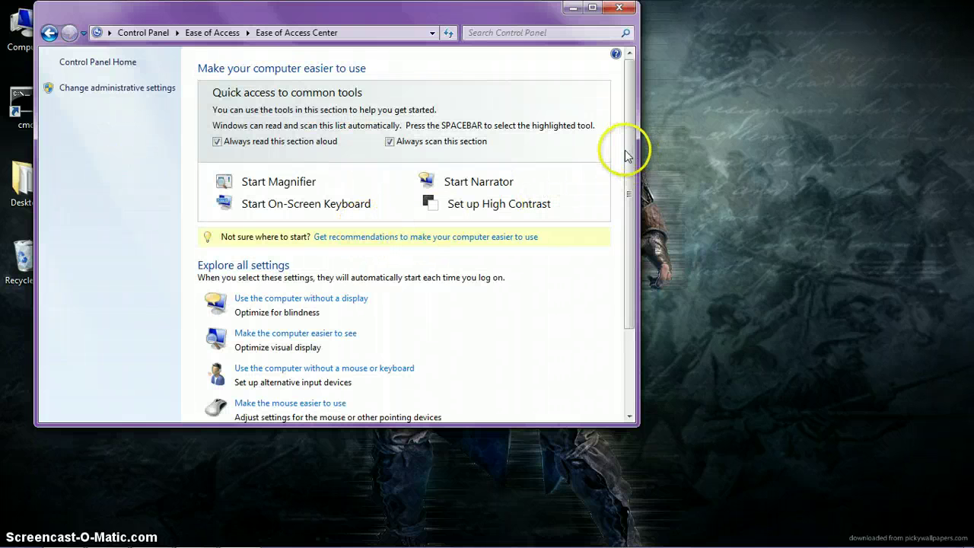
scroll(376, 300, down, 3)
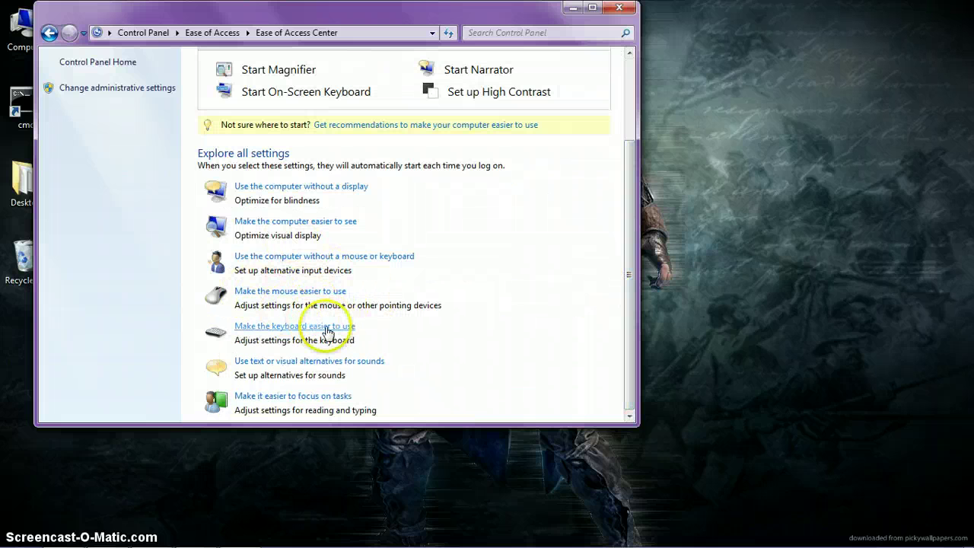
click(327, 295)
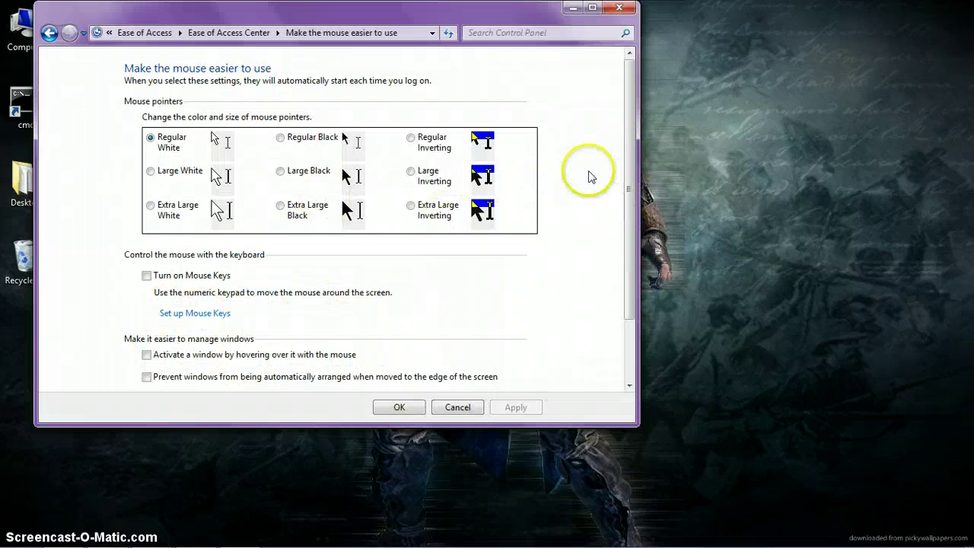
drag(631, 218, 659, 342)
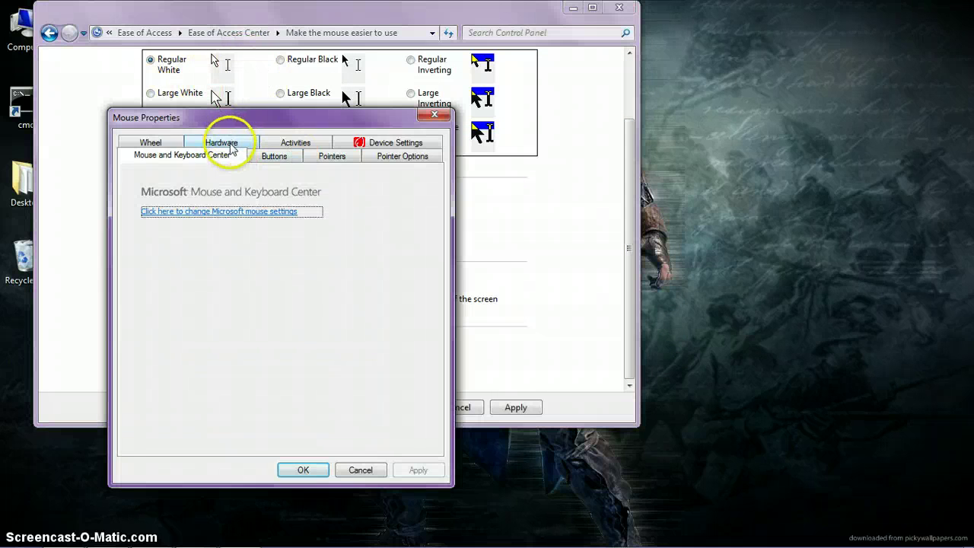
Step: Review the Wheel, Activities and Pointer Options settings in Mouse Properties, ending on the Mouse and Keyboard Center page
click(156, 143)
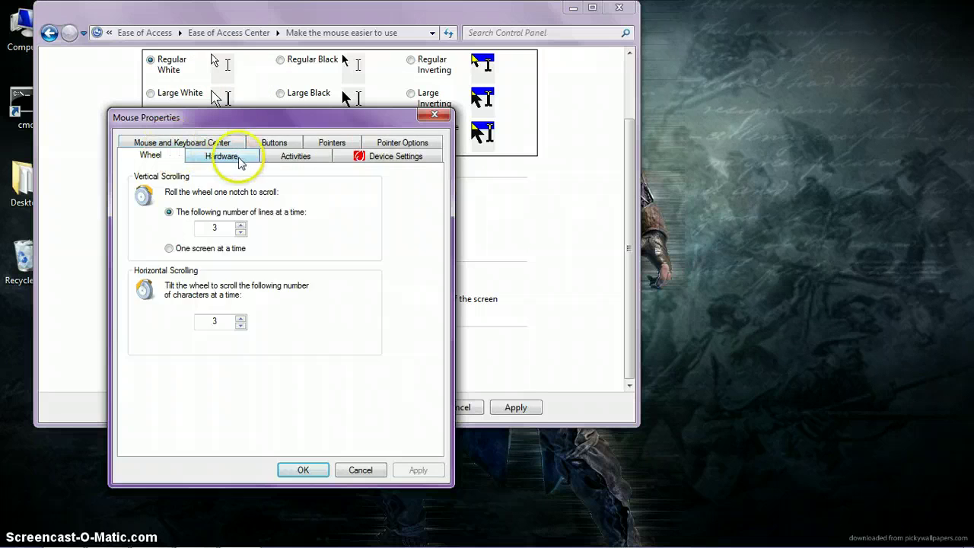
click(284, 155)
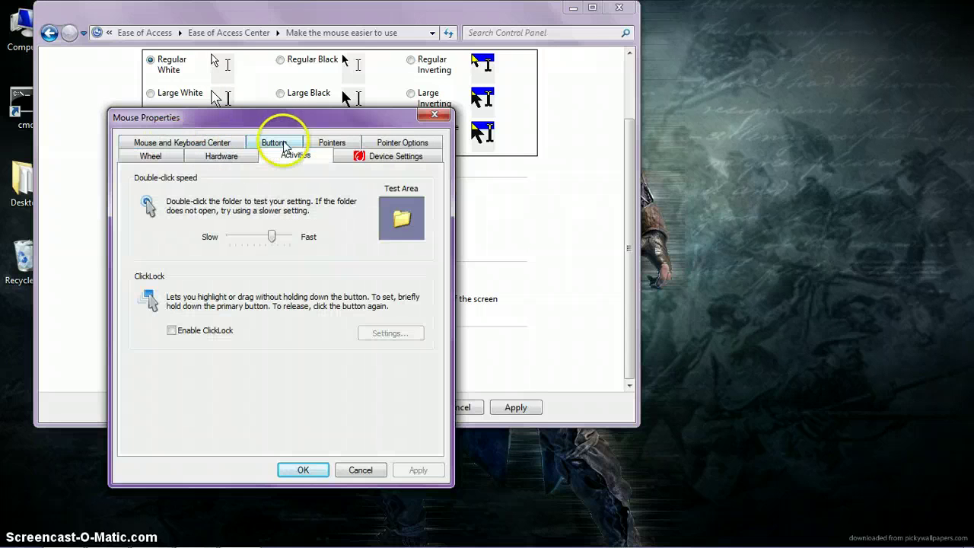
click(402, 144)
click(150, 140)
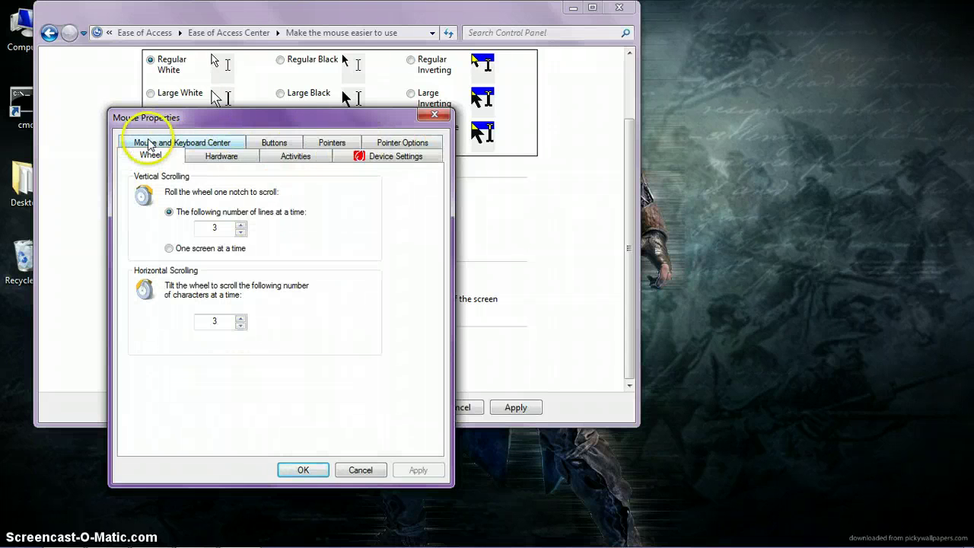
click(316, 161)
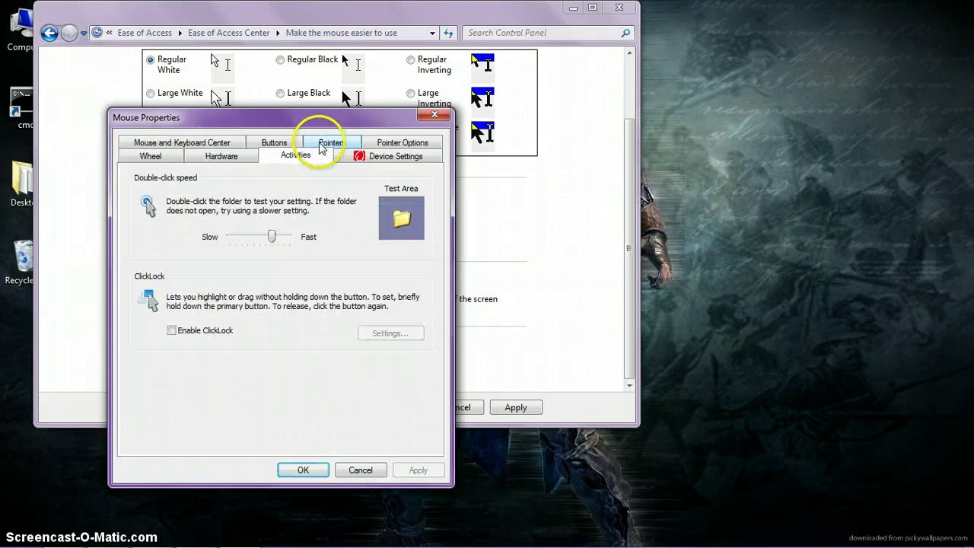
click(398, 142)
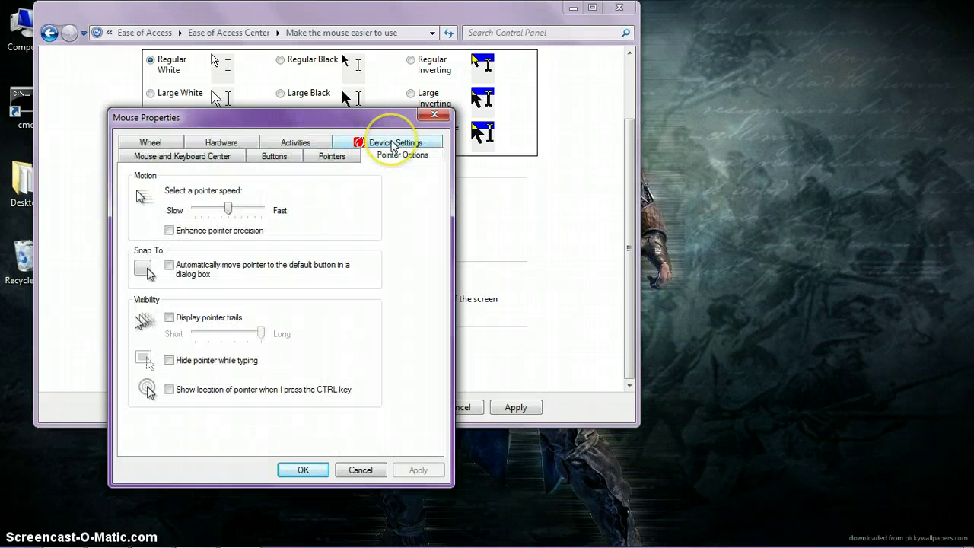
click(194, 160)
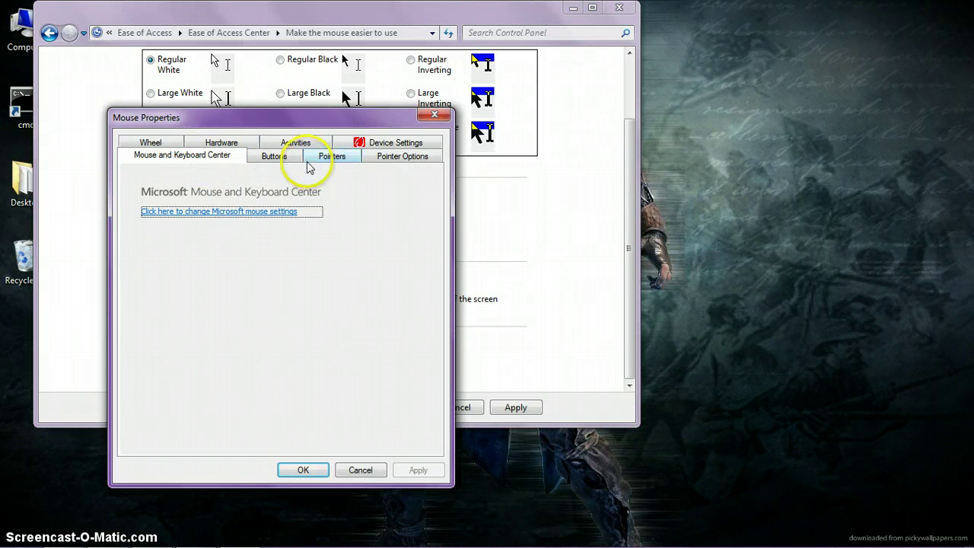
Step: Launch the Microsoft mouse settings from Mouse Properties and view the Wheel and Pointers settings
click(270, 212)
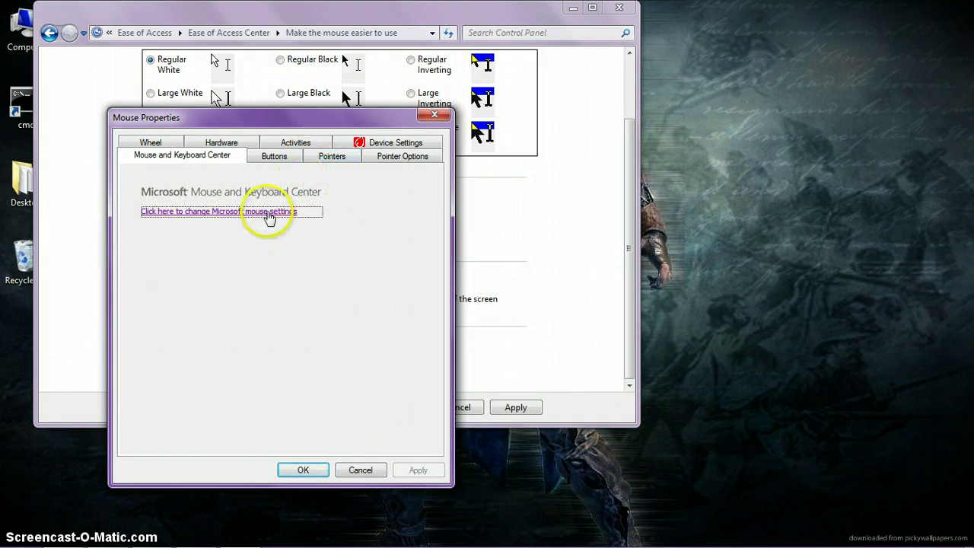
click(418, 164)
click(176, 146)
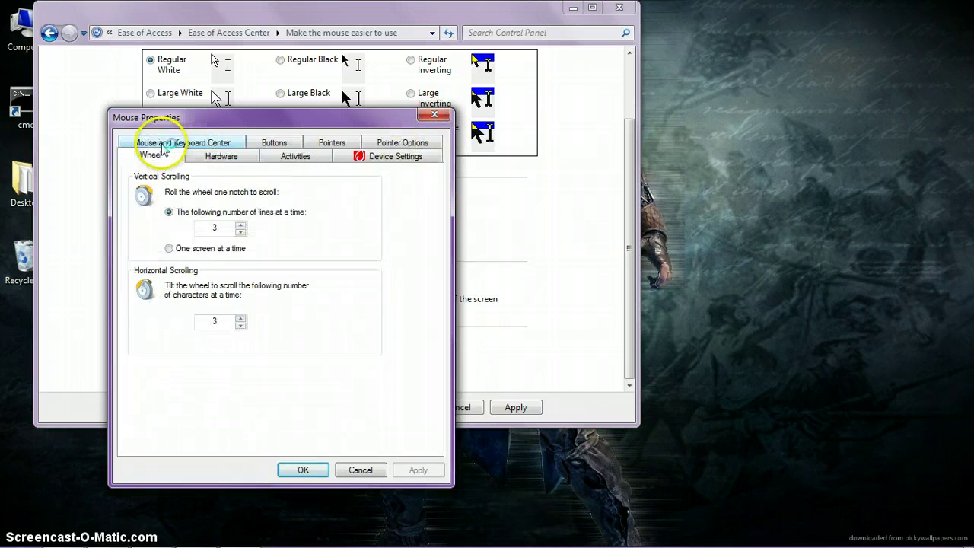
click(324, 145)
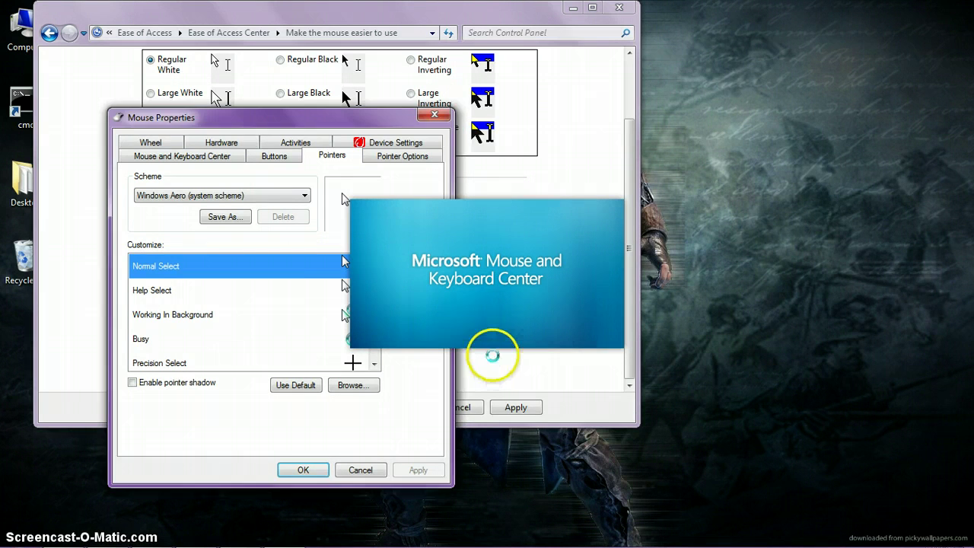
Step: Open Windows Task Manager, check the running applications including Mouse Properties, and close it
key(ctrl+shift+Escape)
click(98, 110)
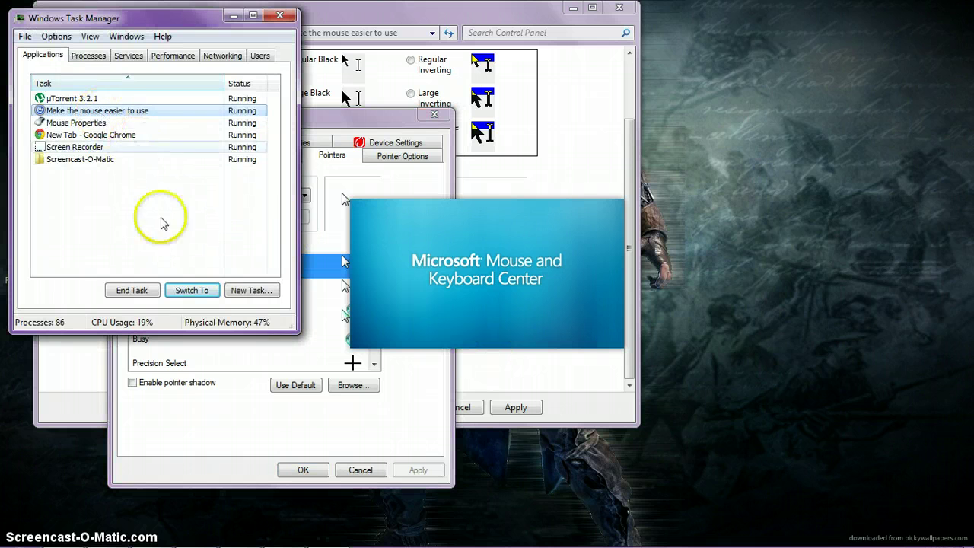
click(131, 124)
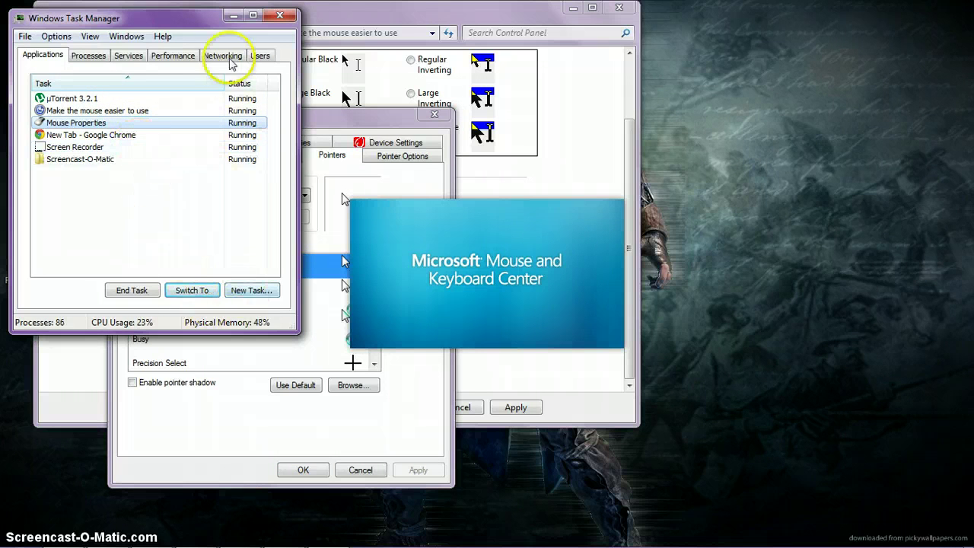
click(279, 15)
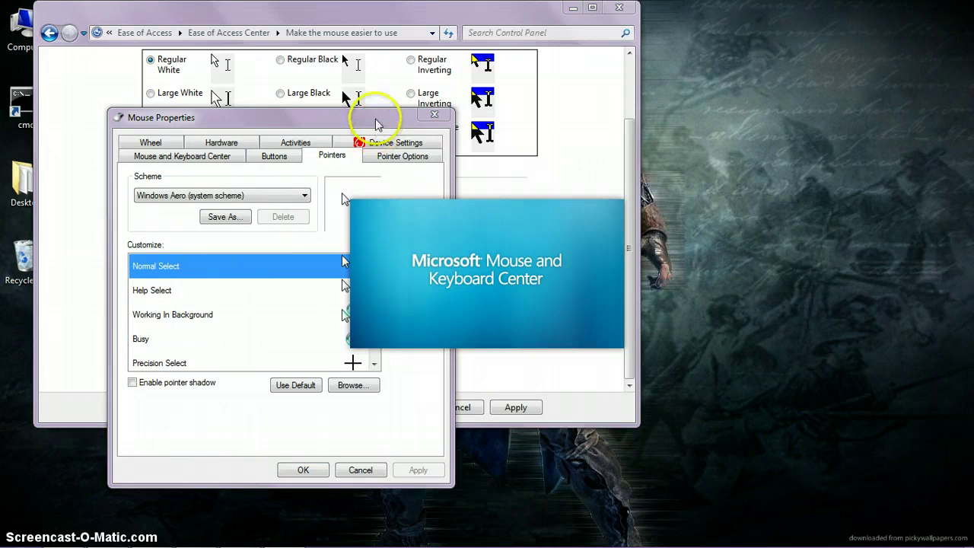
Step: Close the Microsoft Mouse and Keyboard Center window and reposition the Mouse Properties dialog on the desktop
drag(195, 119, 543, 157)
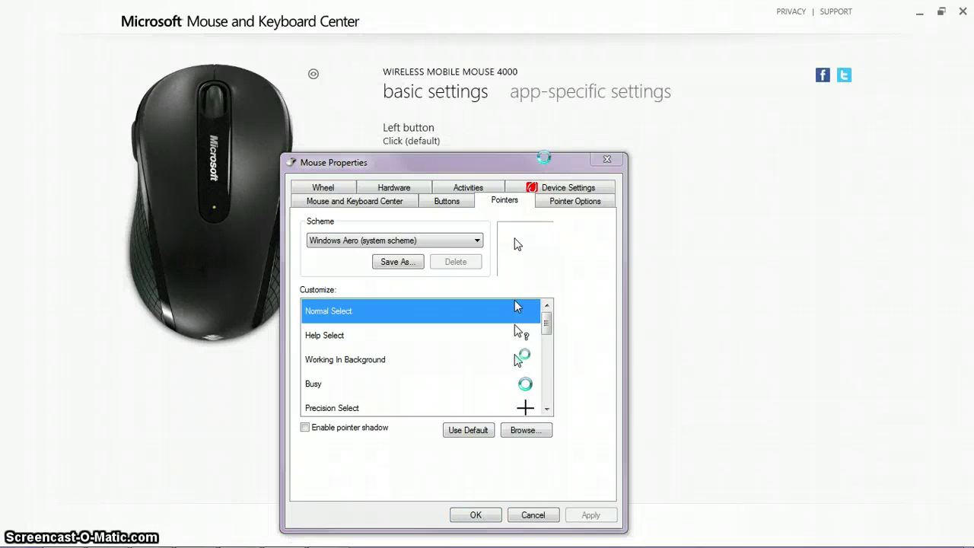
click(962, 12)
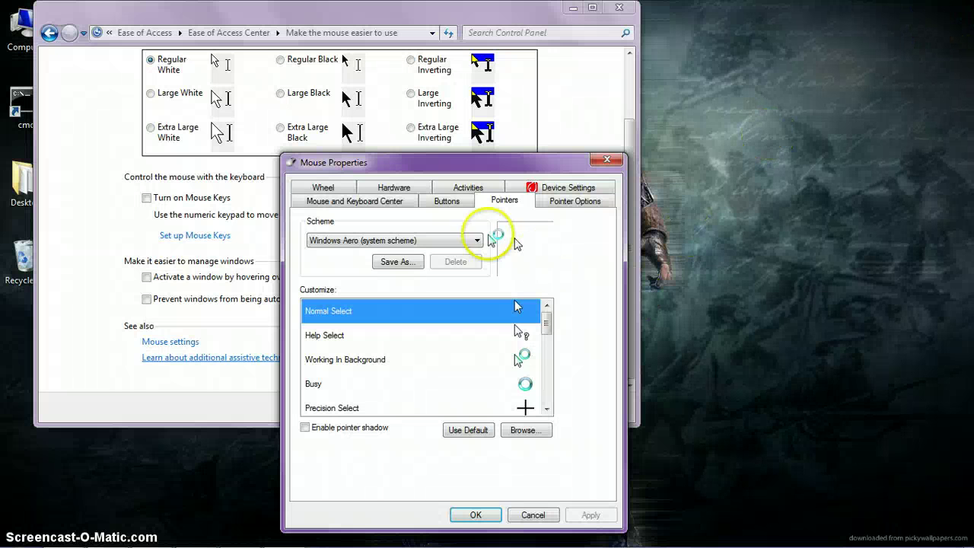
drag(512, 169, 489, 93)
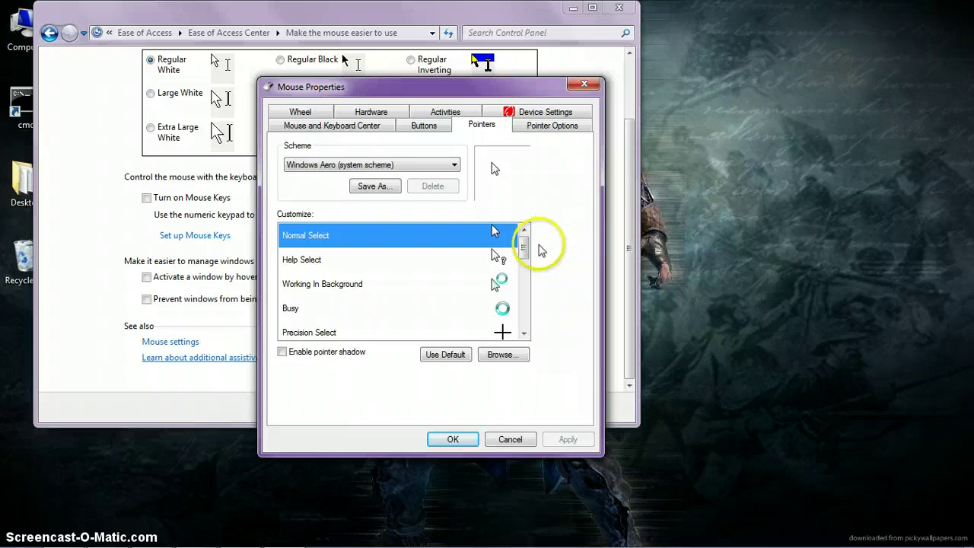
Step: Look through the customizable pointer list and the cursor files in the Cursors folder without choosing a cursor
scroll(524, 278, down, 1)
scroll(523, 278, down, 3)
scroll(525, 304, up, 3)
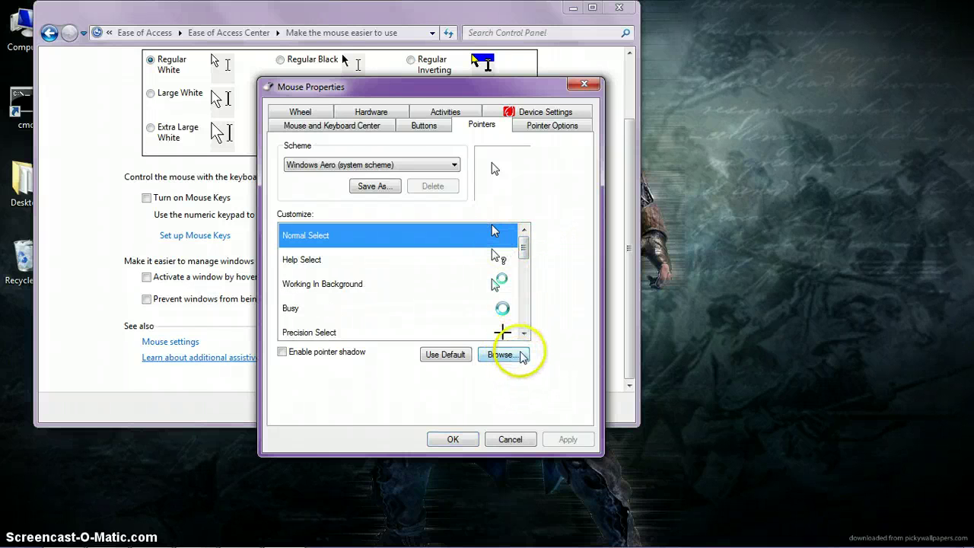
click(524, 358)
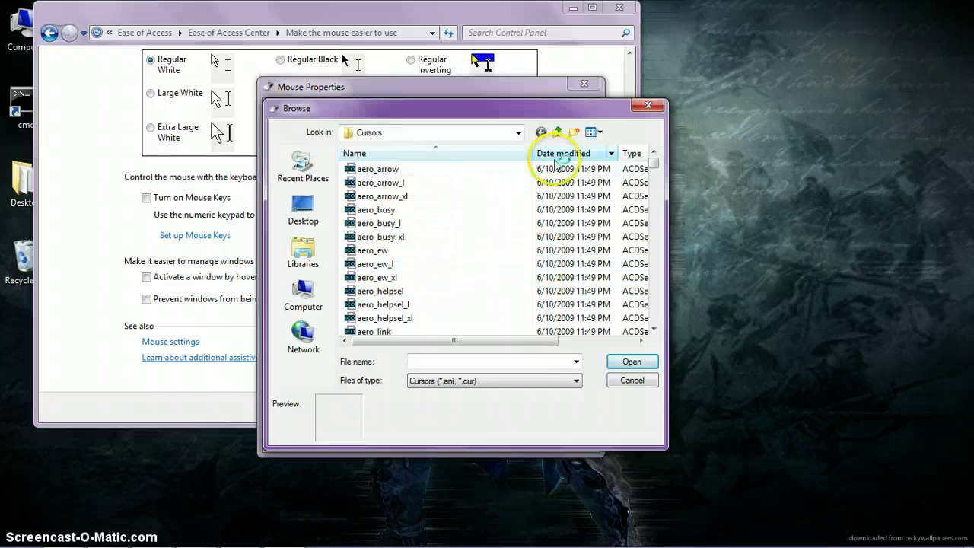
click(647, 105)
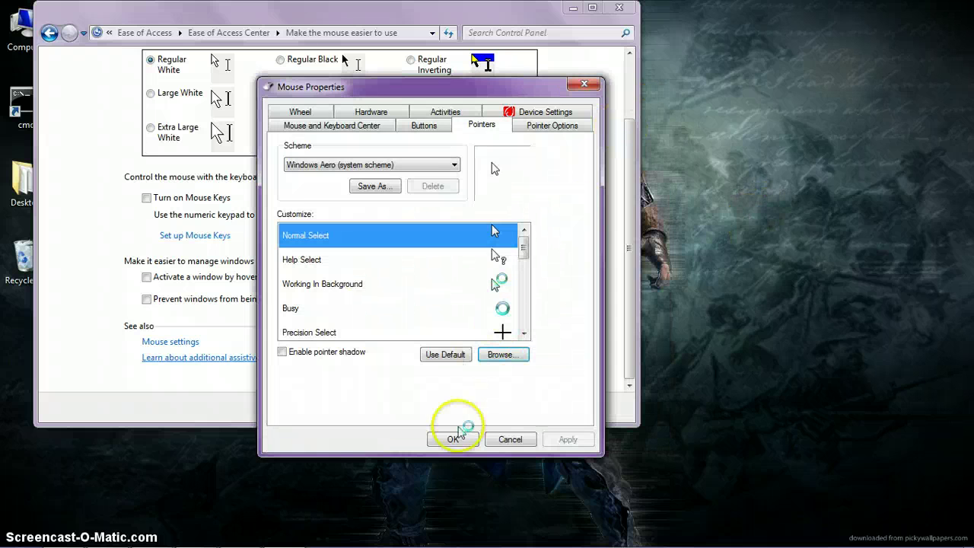
Step: Cancel Mouse Properties and return to the Control Panel home page
click(510, 440)
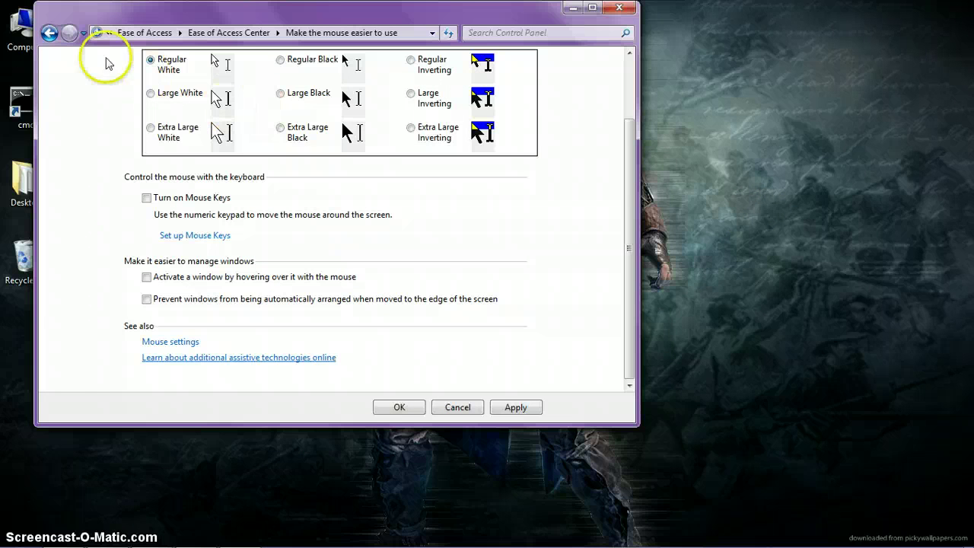
click(49, 32)
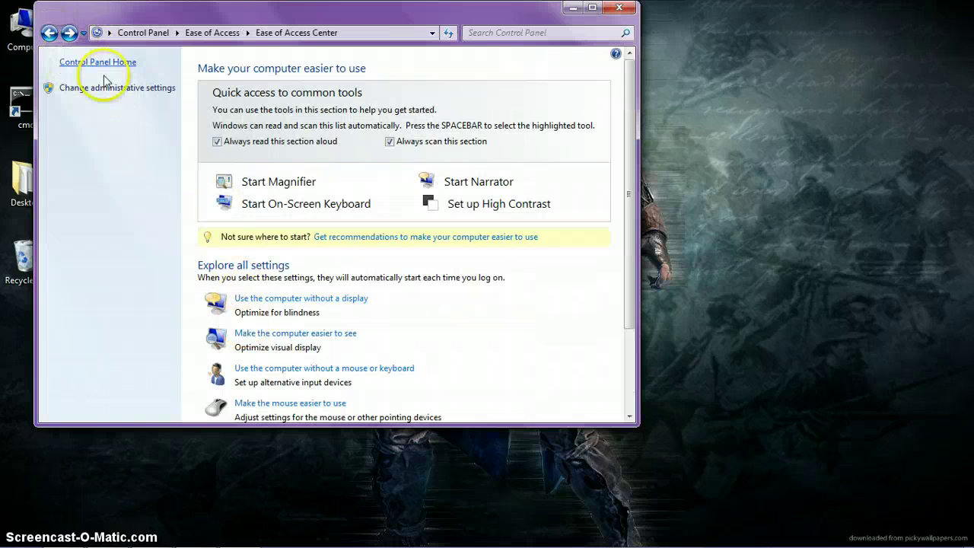
click(48, 32)
click(49, 33)
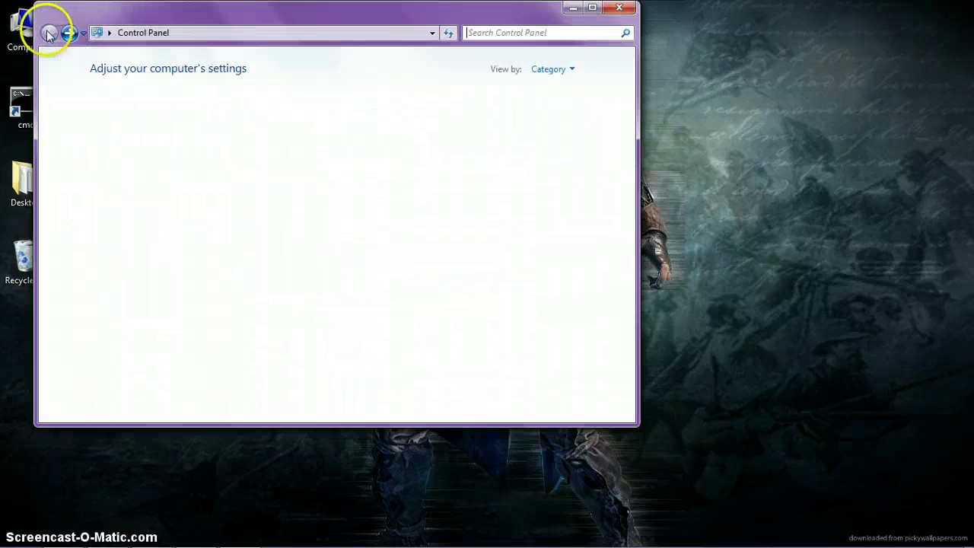
Step: View the Desktop Gadgets gallery from the Appearance category, select the Clock gadget, close the gallery and return to Control Panel home
click(426, 147)
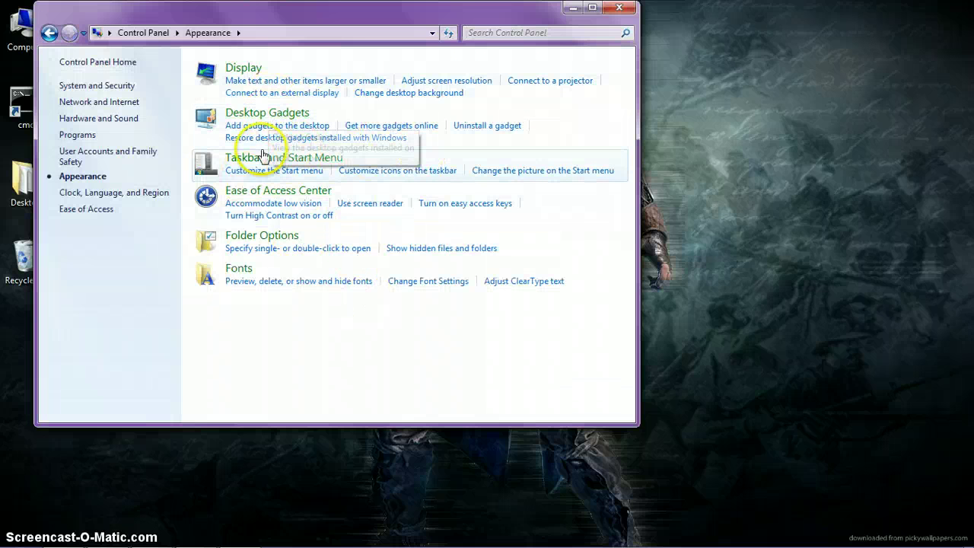
click(230, 112)
click(232, 116)
click(642, 169)
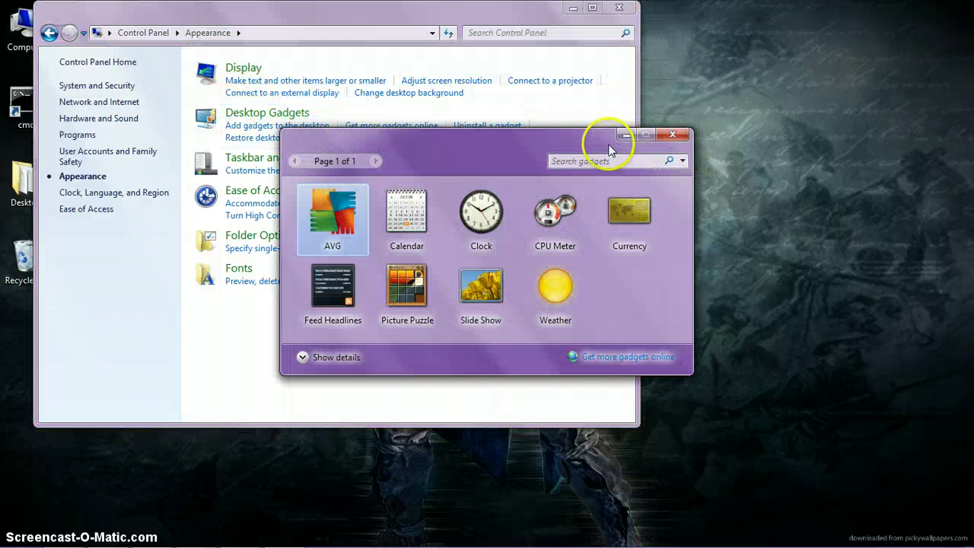
mouse_move(481, 213)
mouse_down()
mouse_move(903, 140)
mouse_move(853, 111)
mouse_move(466, 212)
mouse_up()
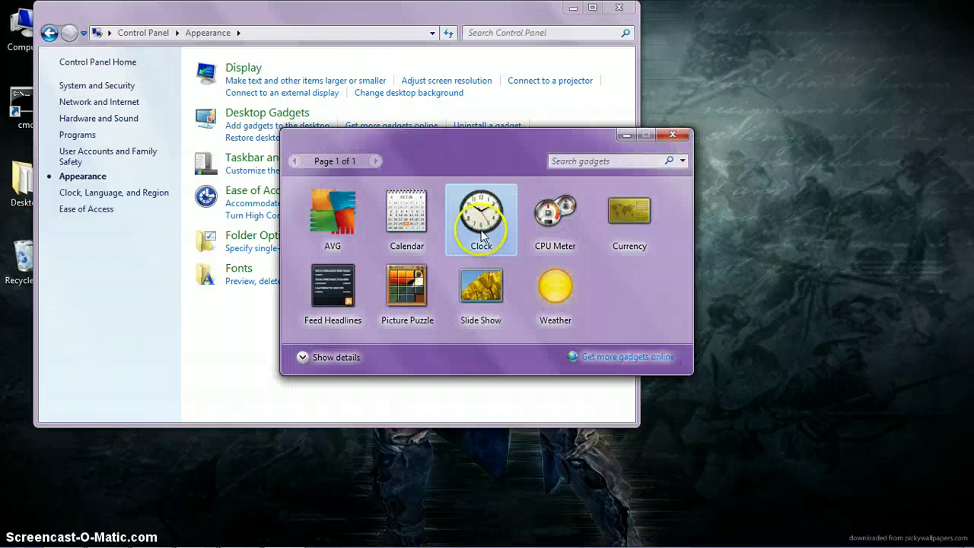
click(671, 137)
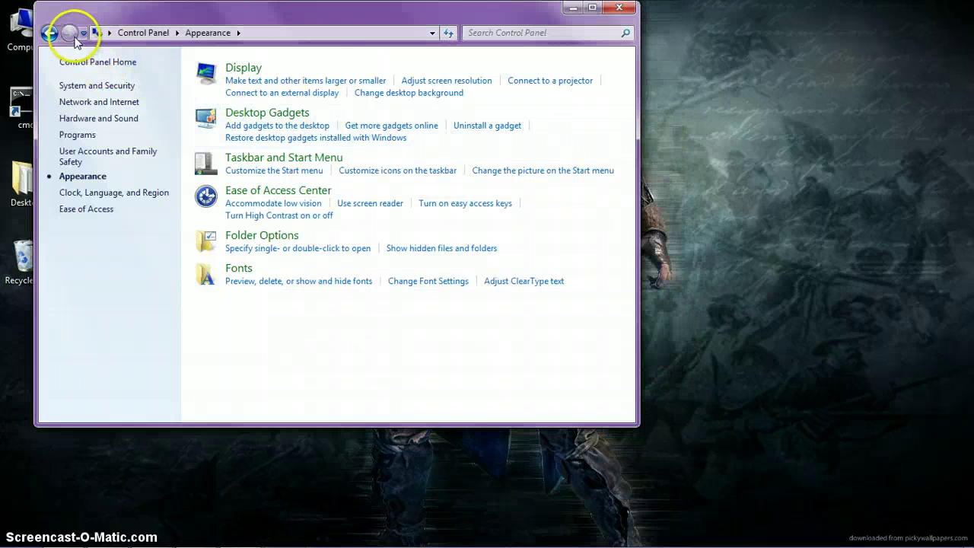
click(48, 34)
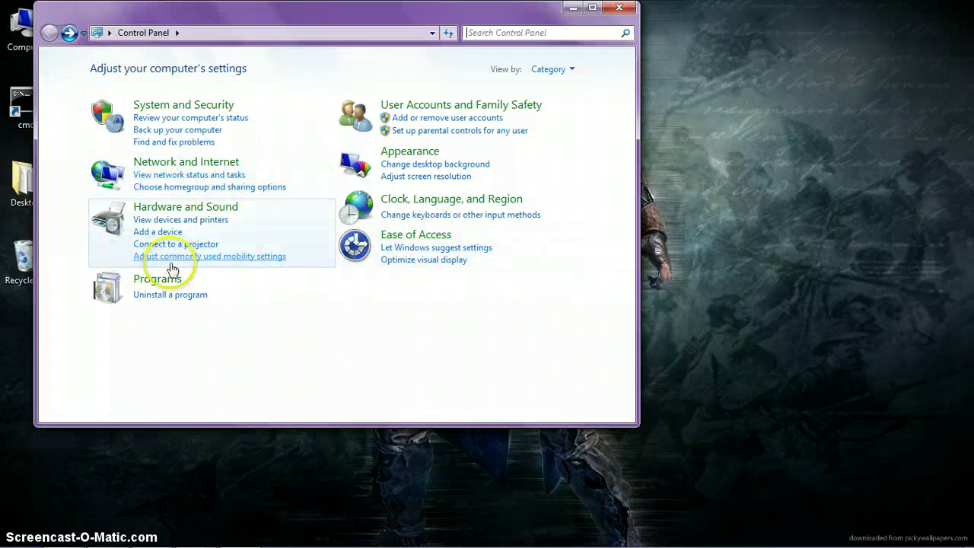
Step: View the installed programs list with µTorrent selected and the Programs category, returning to Control Panel home after each
click(188, 297)
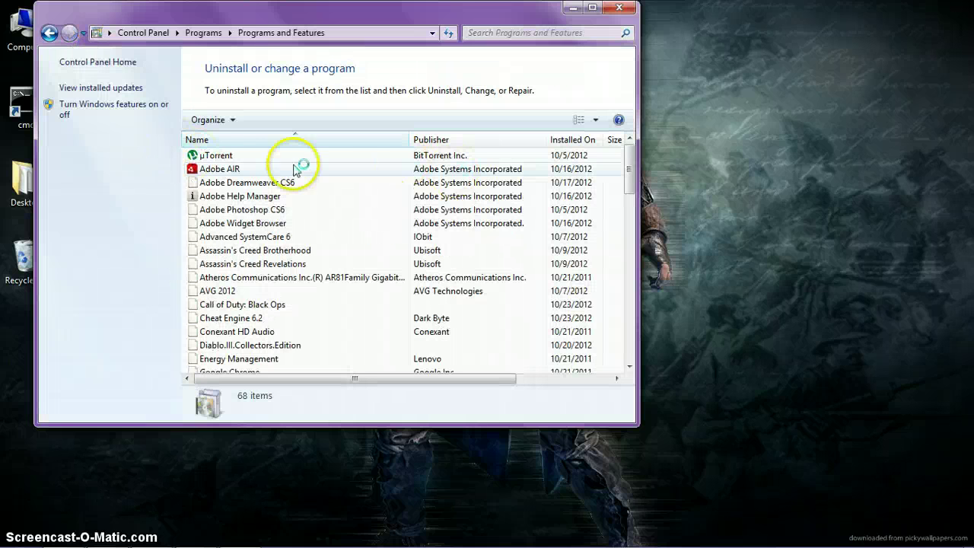
click(267, 157)
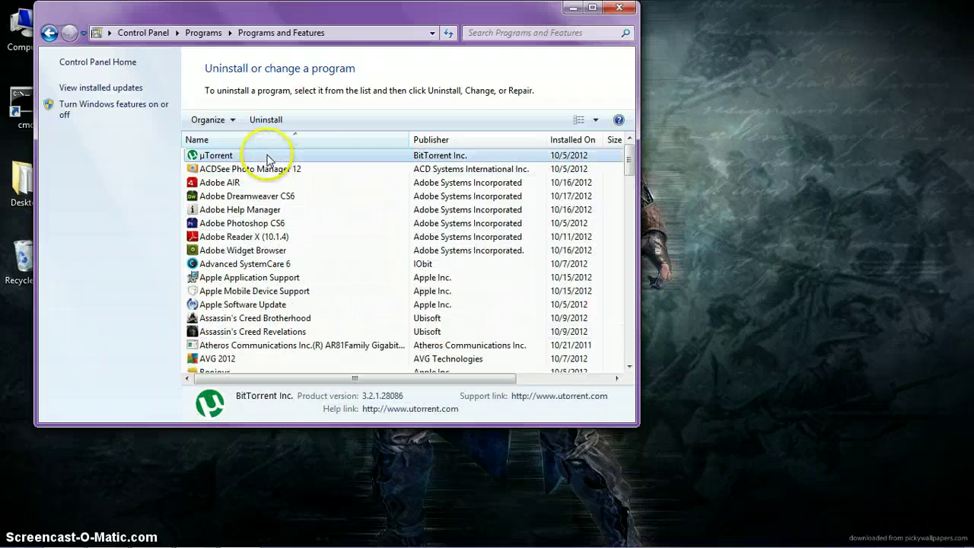
click(48, 32)
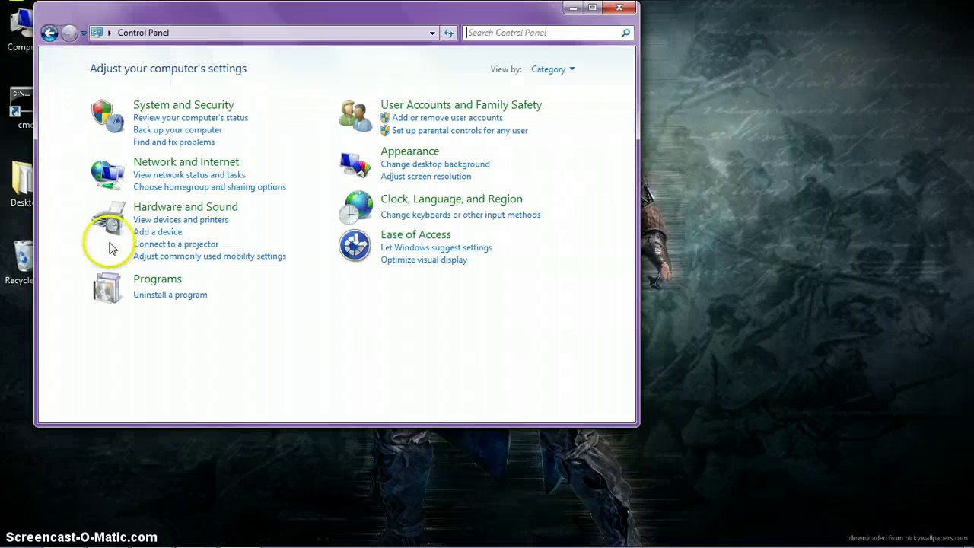
click(190, 279)
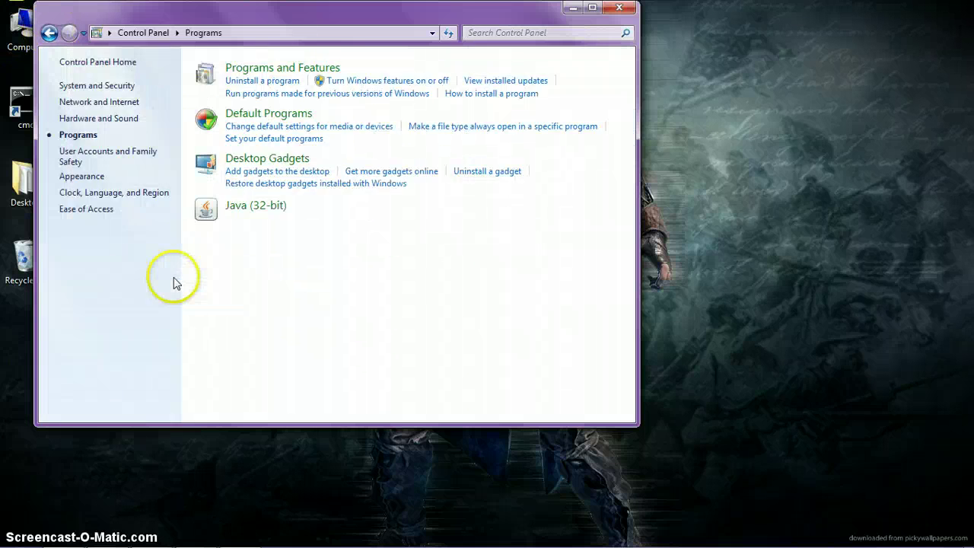
click(48, 32)
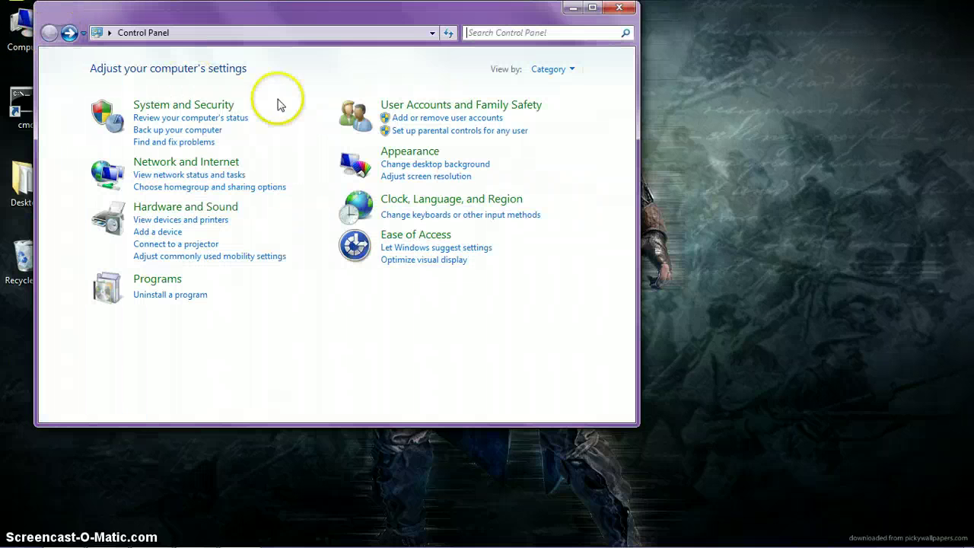
Step: View the System and Security category and the User Accounts page, returning to the Control Panel home page after each
click(183, 105)
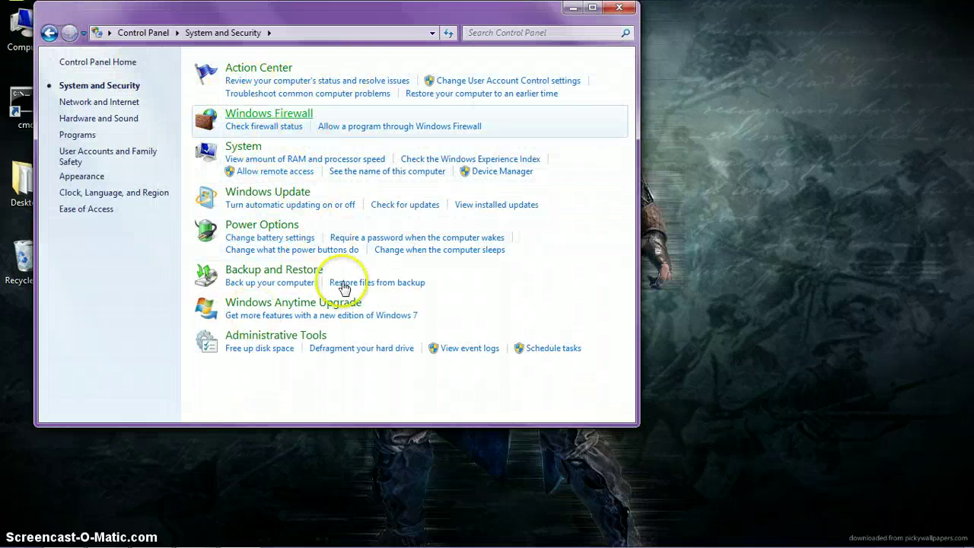
click(49, 33)
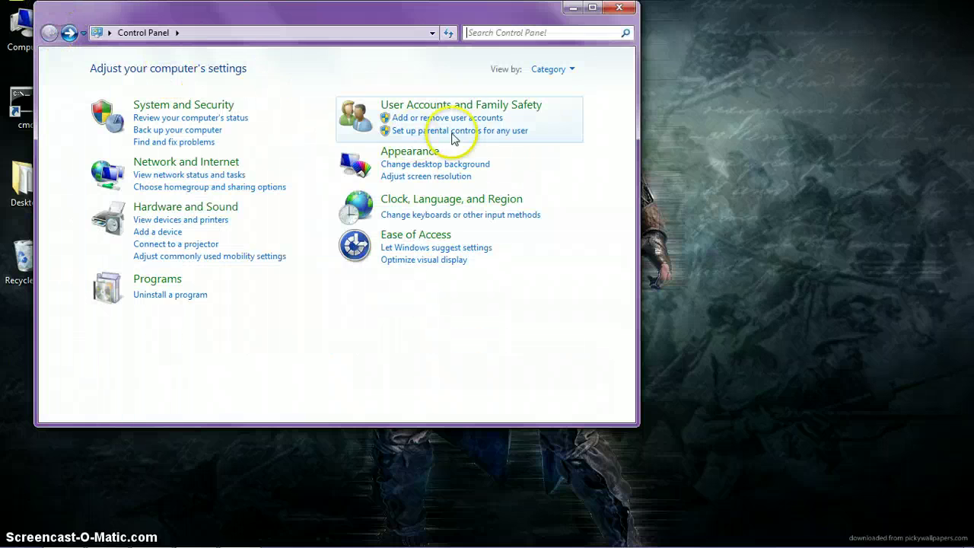
click(441, 104)
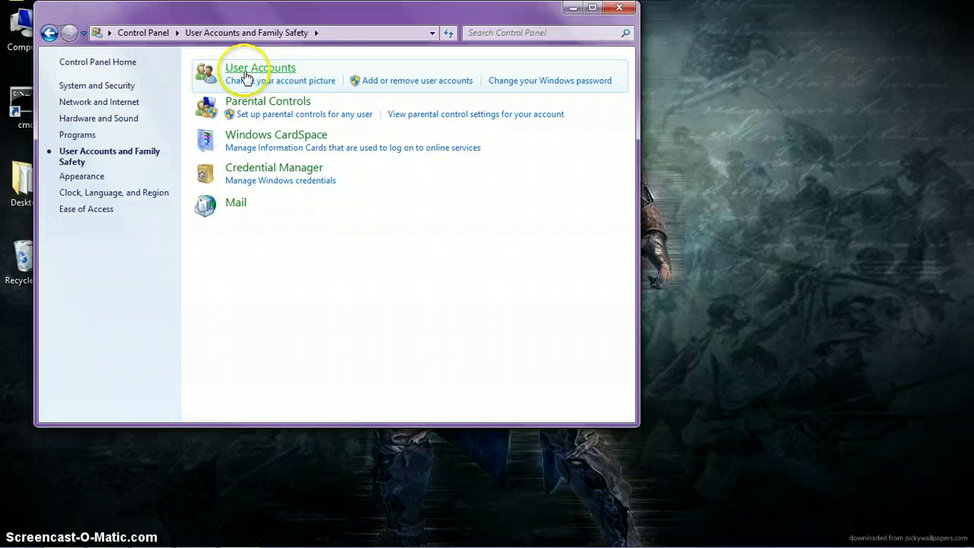
click(246, 72)
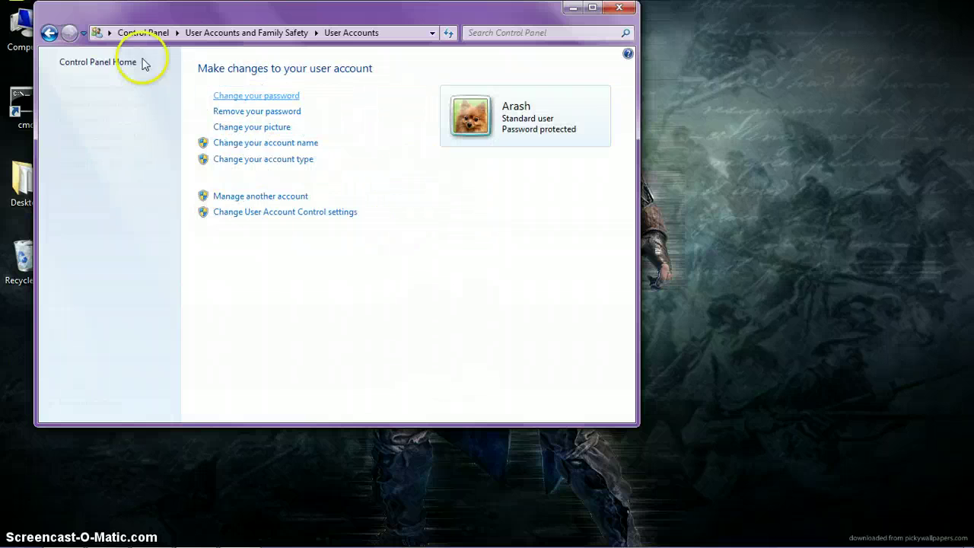
click(51, 33)
click(50, 33)
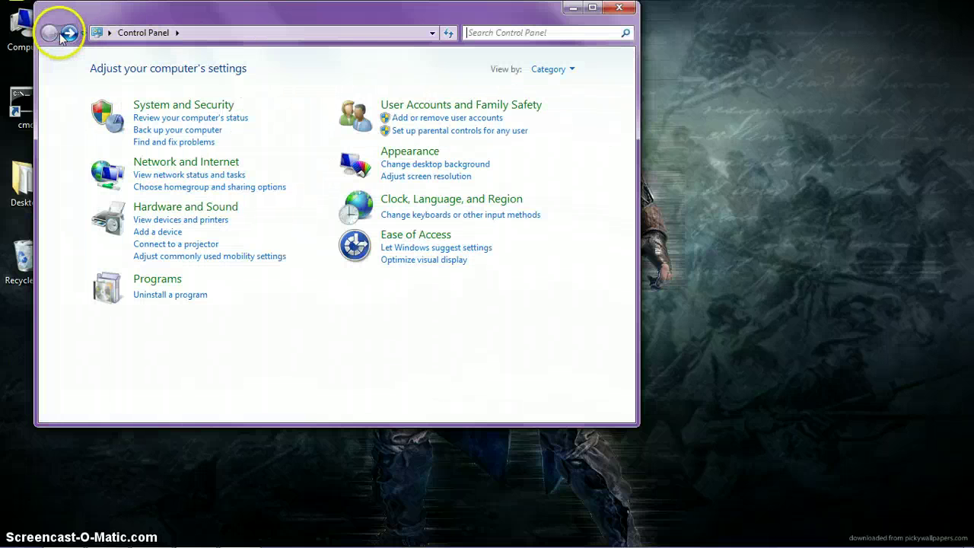
Step: View the Appearance category and its Display text-size options, and close the Control Panel window
click(426, 153)
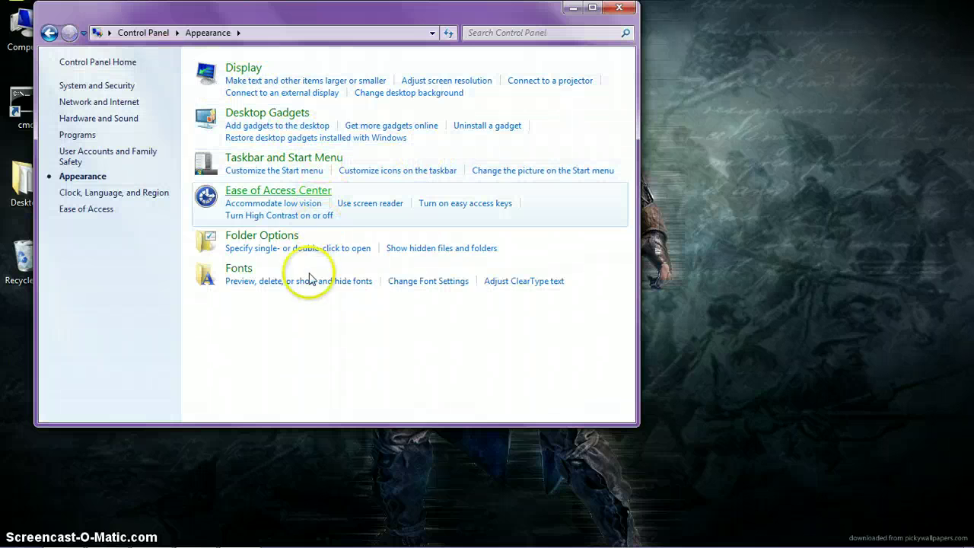
click(235, 68)
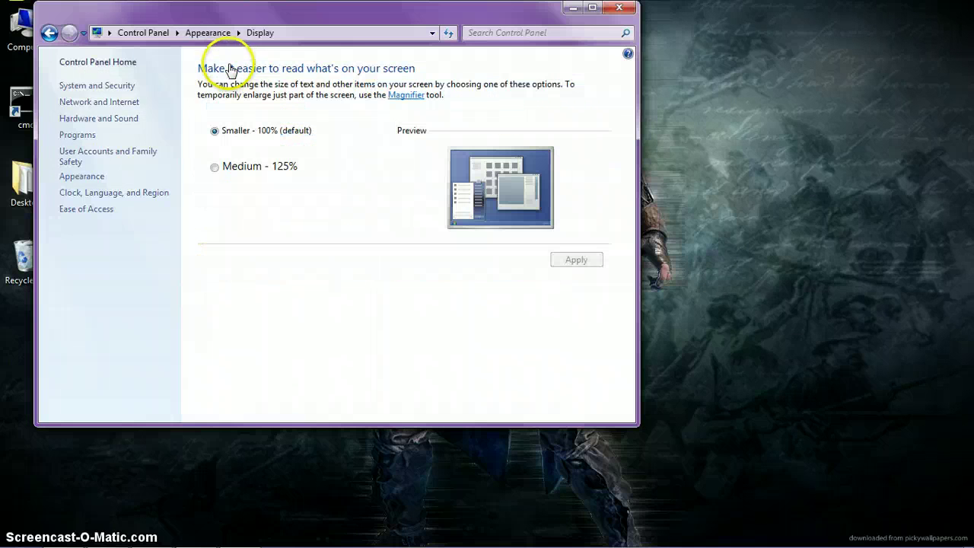
click(49, 32)
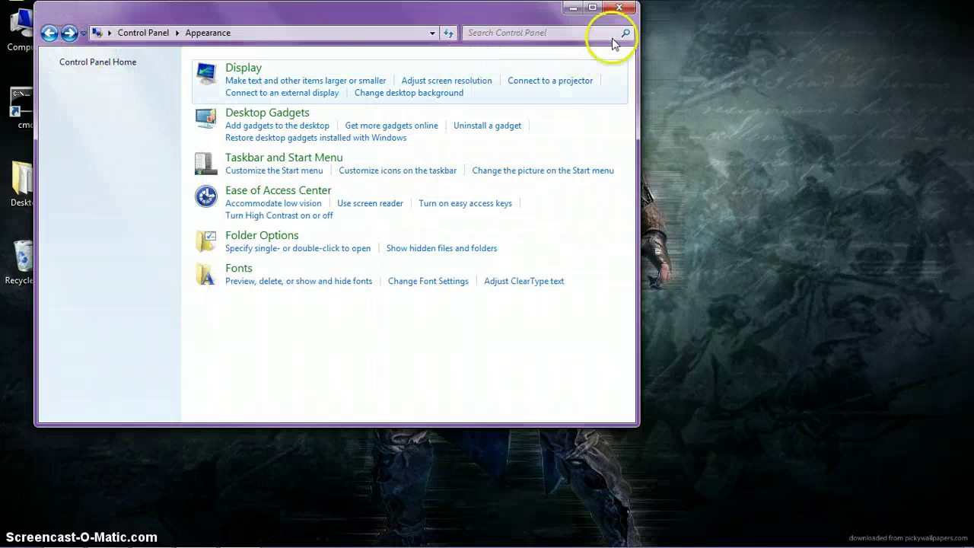
click(619, 8)
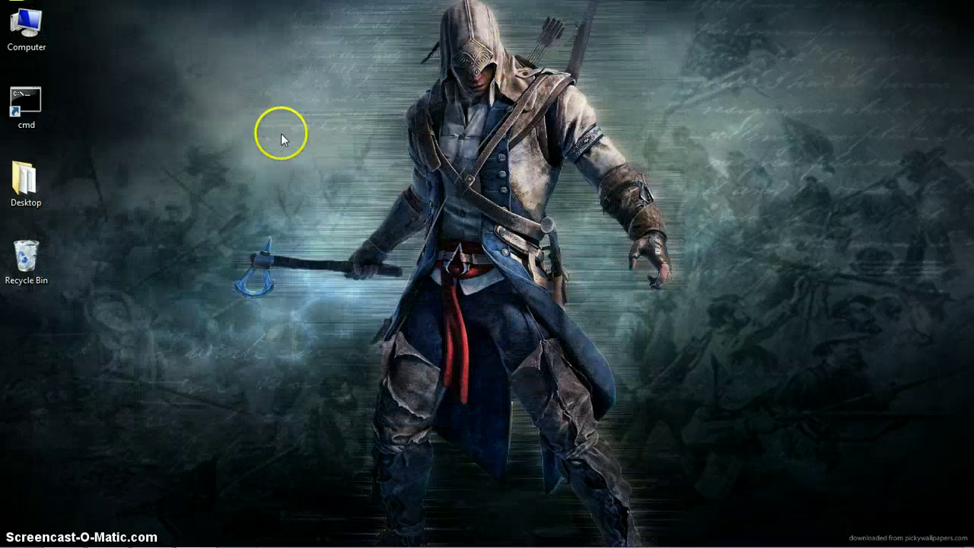
Step: Open the desktop personalization window and its Window Color and Appearance settings
right_click(97, 210)
click(181, 421)
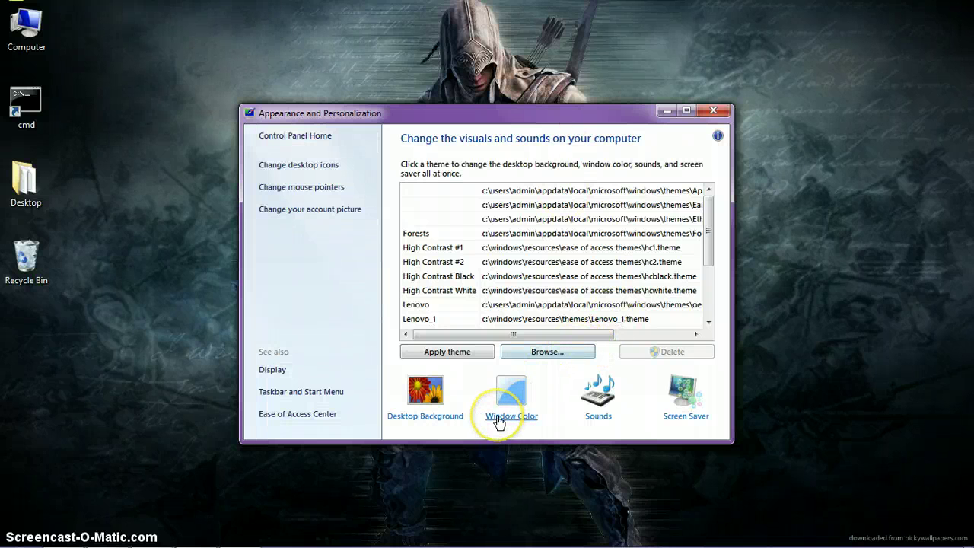
click(498, 422)
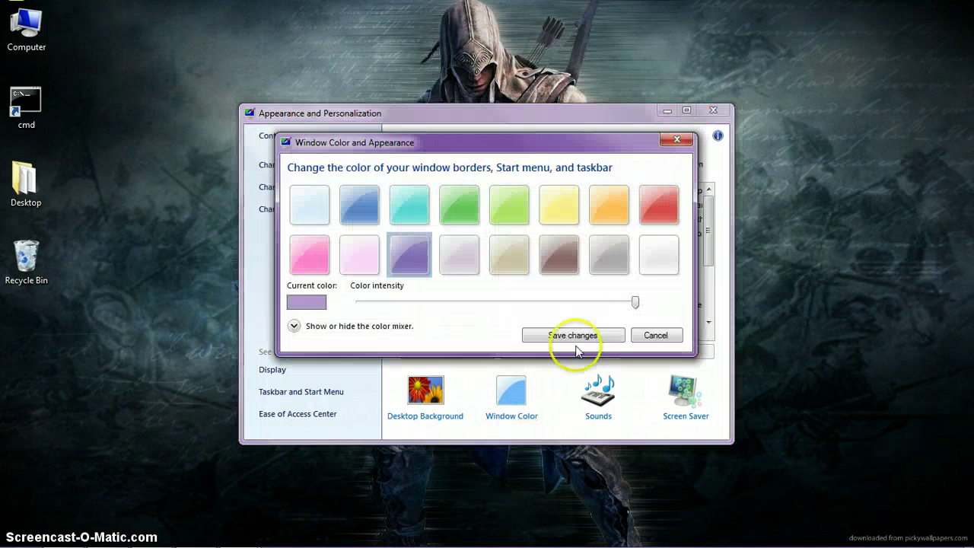
Step: Try red and orange window colors, choose lime green at maximum color intensity and save the change
click(648, 219)
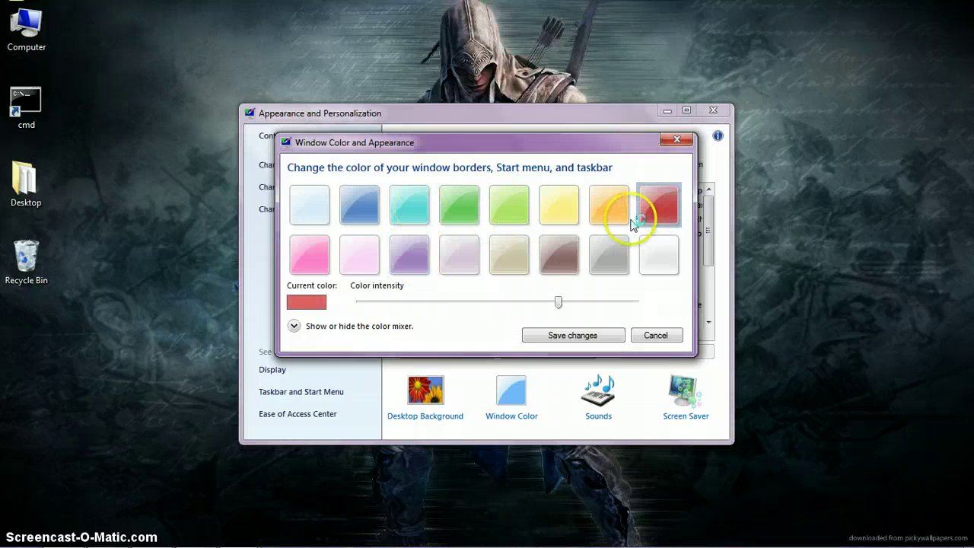
click(601, 210)
click(509, 208)
drag(439, 304, 678, 283)
click(586, 336)
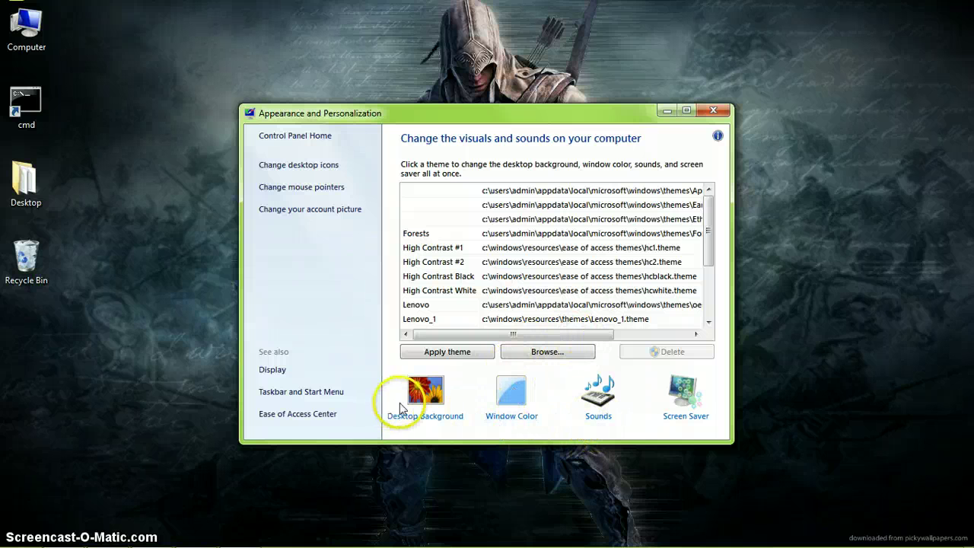
Step: Reopen the window color settings and try green, gray and yellow with the color intensity raised to maximum
click(500, 421)
click(459, 219)
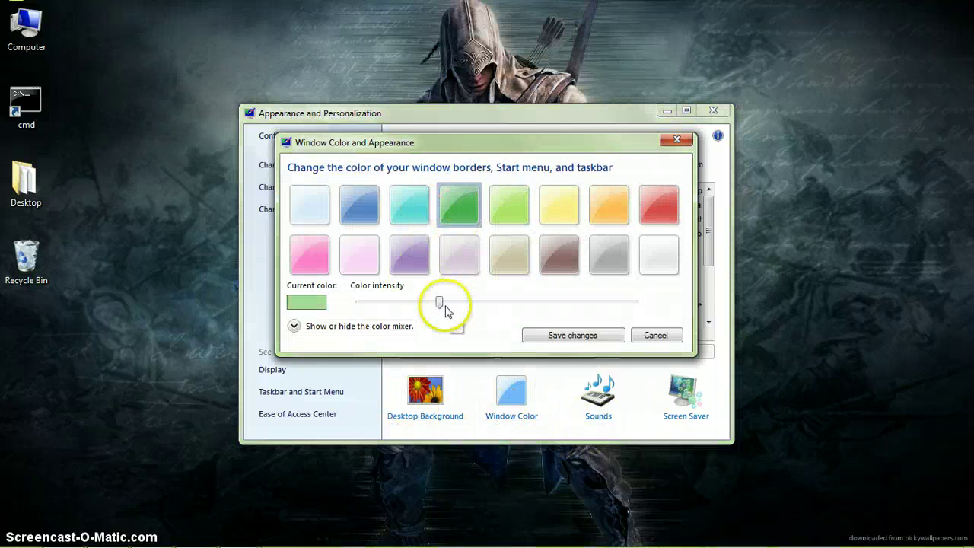
drag(441, 305, 707, 300)
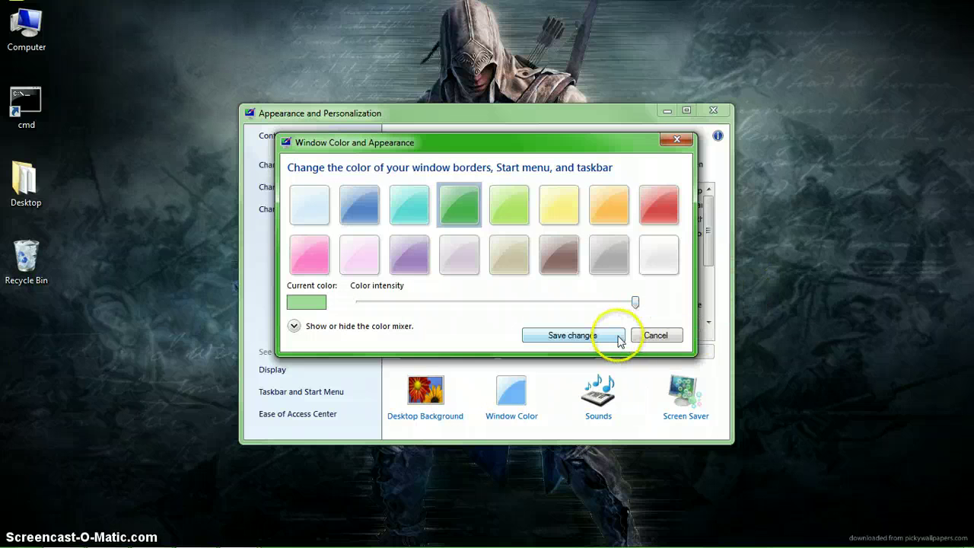
click(609, 255)
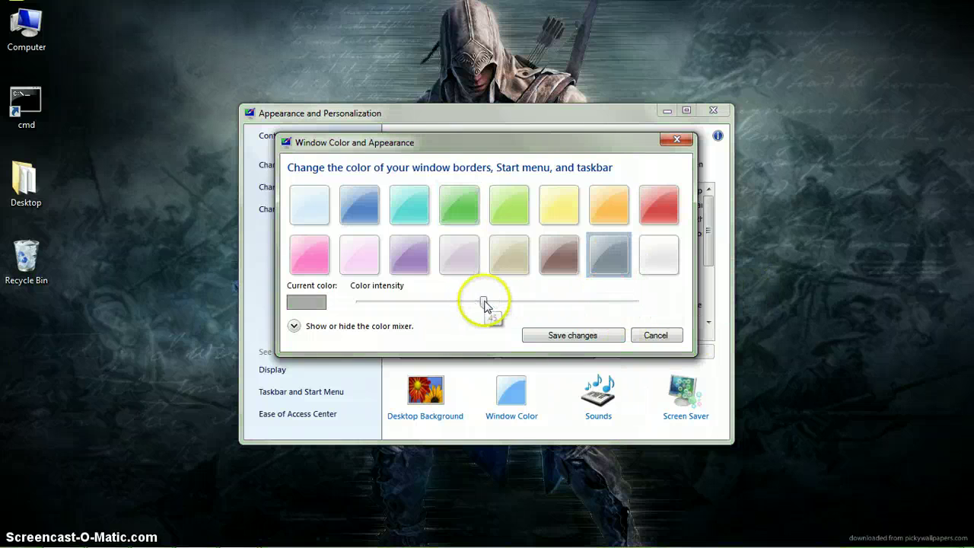
drag(483, 302, 642, 280)
click(580, 223)
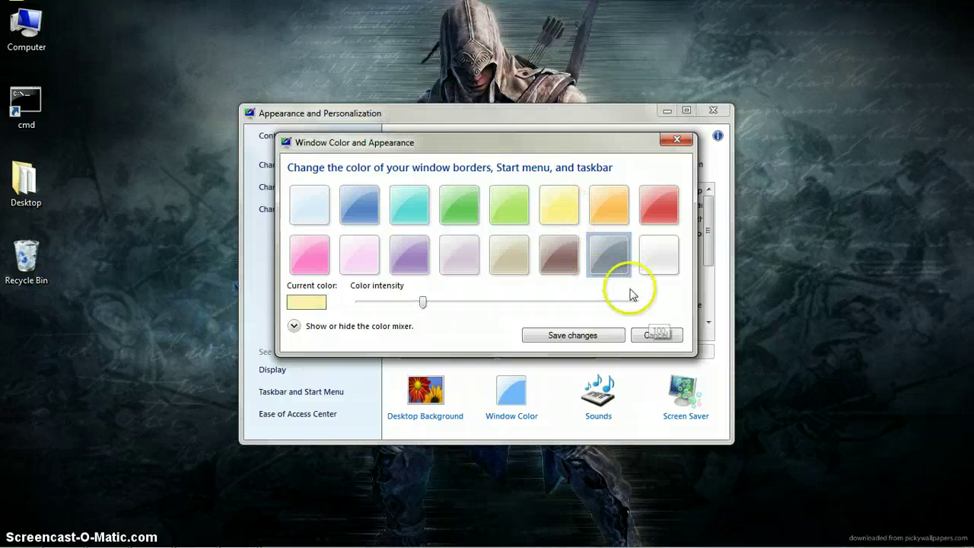
drag(422, 303, 677, 278)
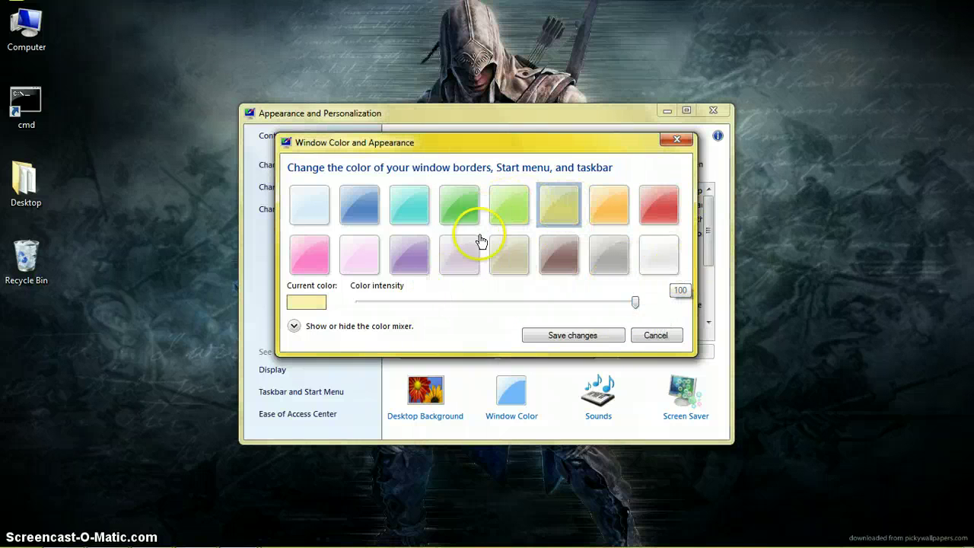
Step: Set the window color to bright pink at maximum color intensity and save the change
click(297, 256)
drag(448, 300, 654, 323)
click(572, 336)
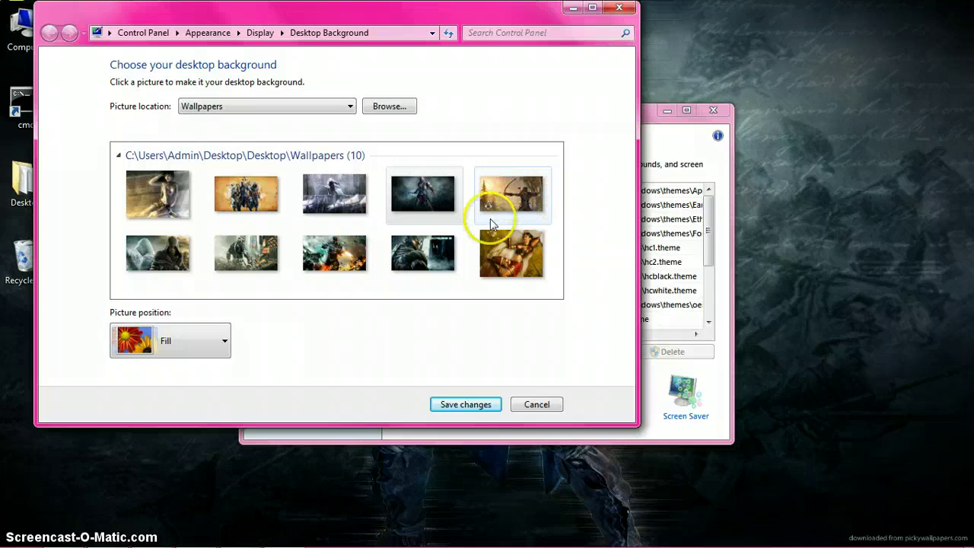
Step: Browse the Solid Colors, Top Rated Photos and DesktopBackground picture locations for the desktop background, ending on the Wallpapers folder
click(276, 115)
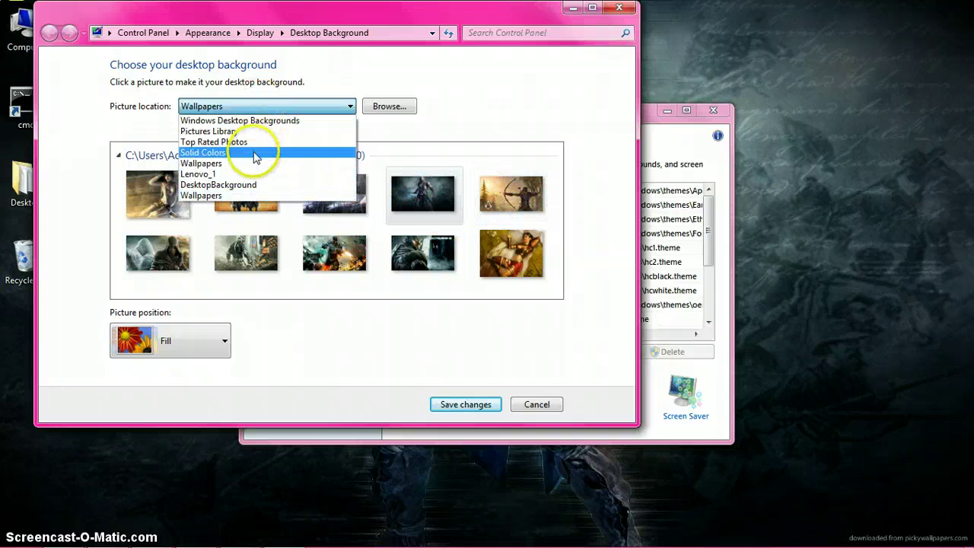
click(237, 154)
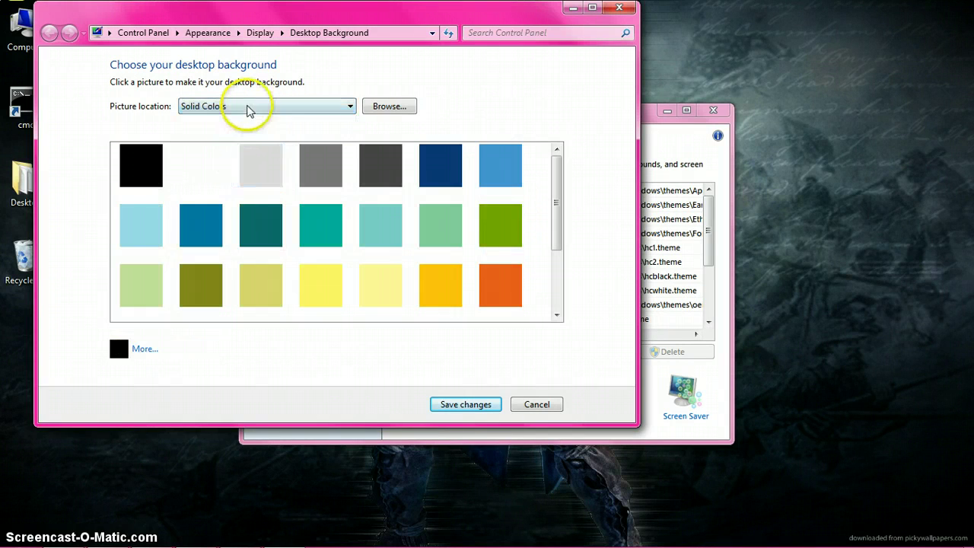
click(246, 109)
click(263, 142)
click(251, 112)
click(251, 132)
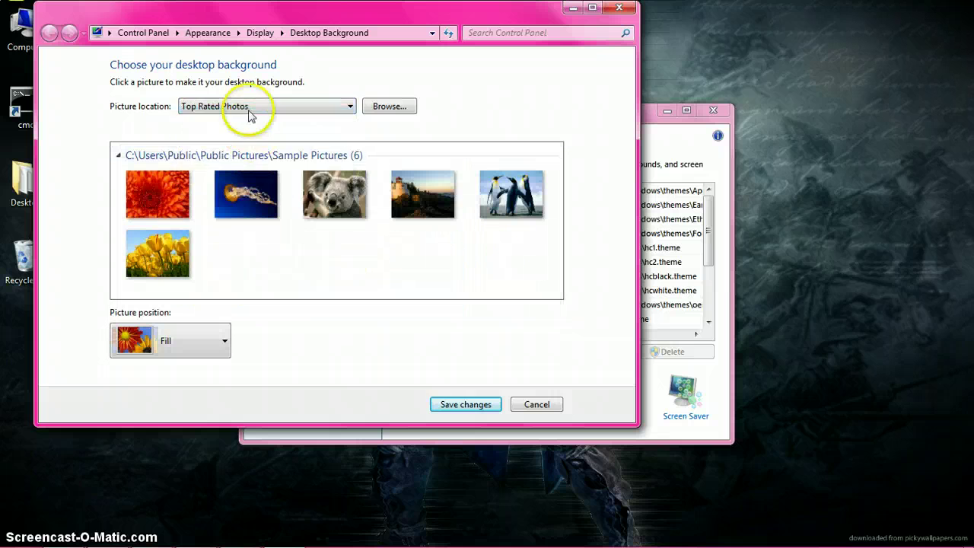
click(250, 113)
click(257, 131)
click(256, 113)
click(255, 185)
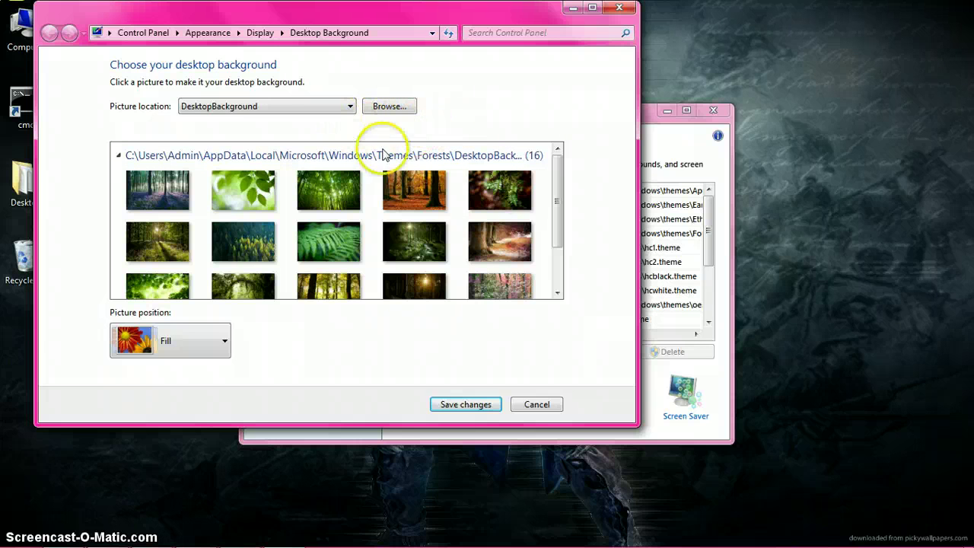
click(279, 107)
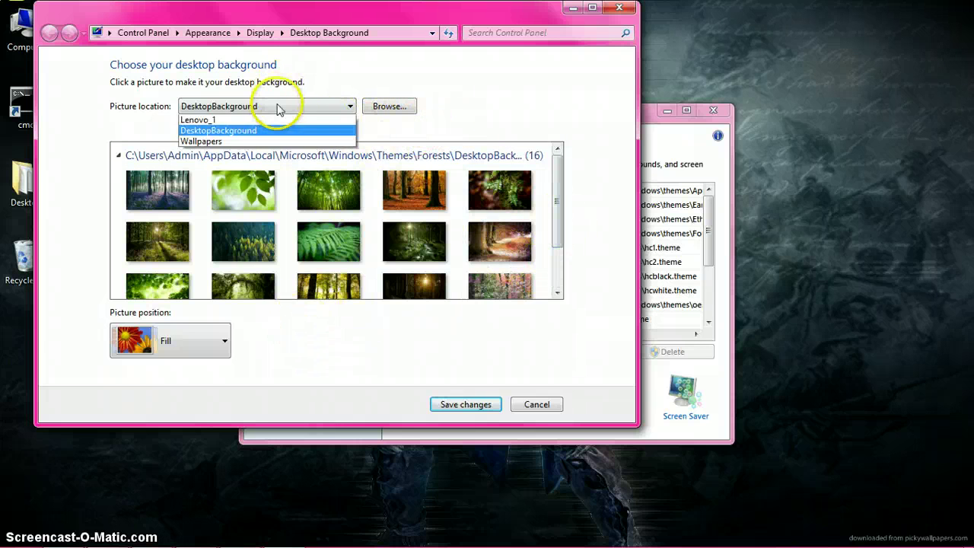
click(275, 194)
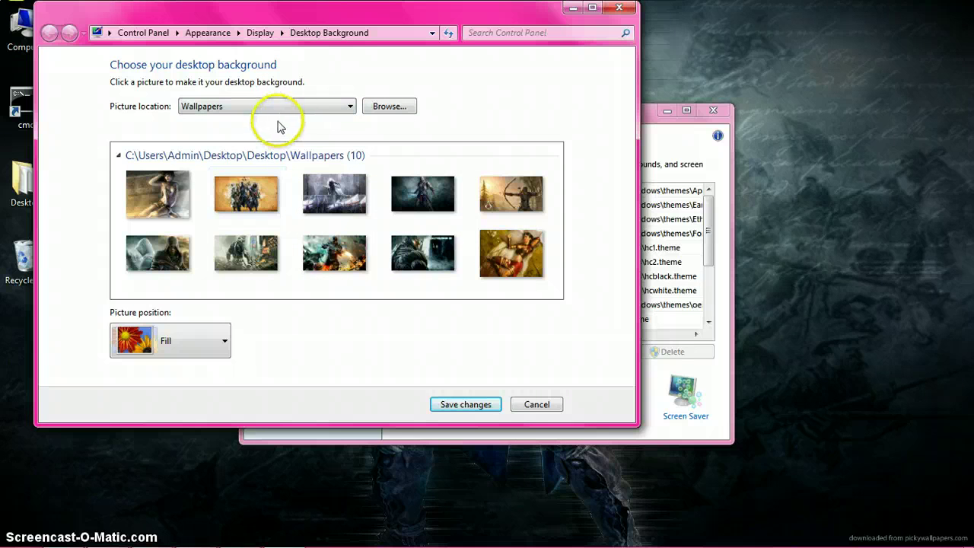
Step: Try the Crysis 2 and two other wallpapers, reselect the dark hooded assassin picture, save it and close the personalization window
click(441, 262)
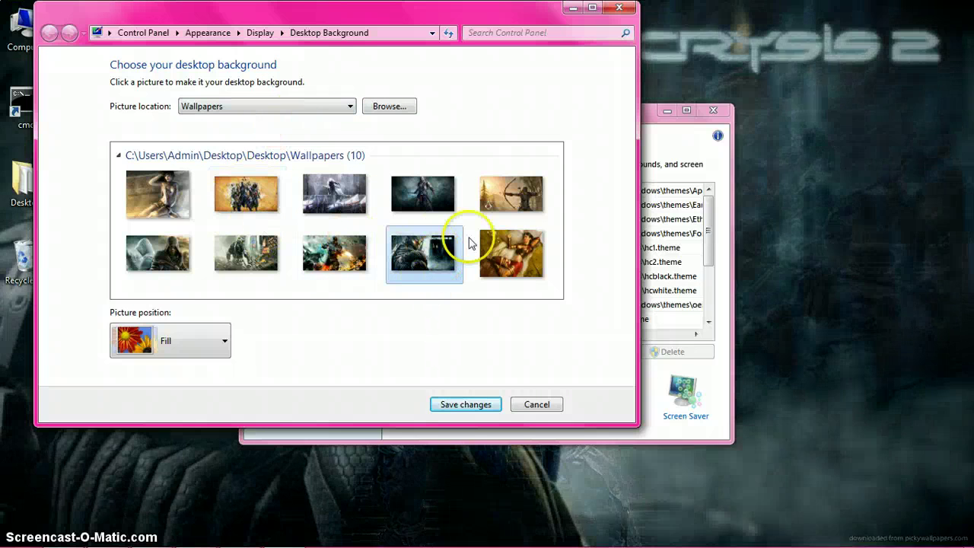
click(347, 270)
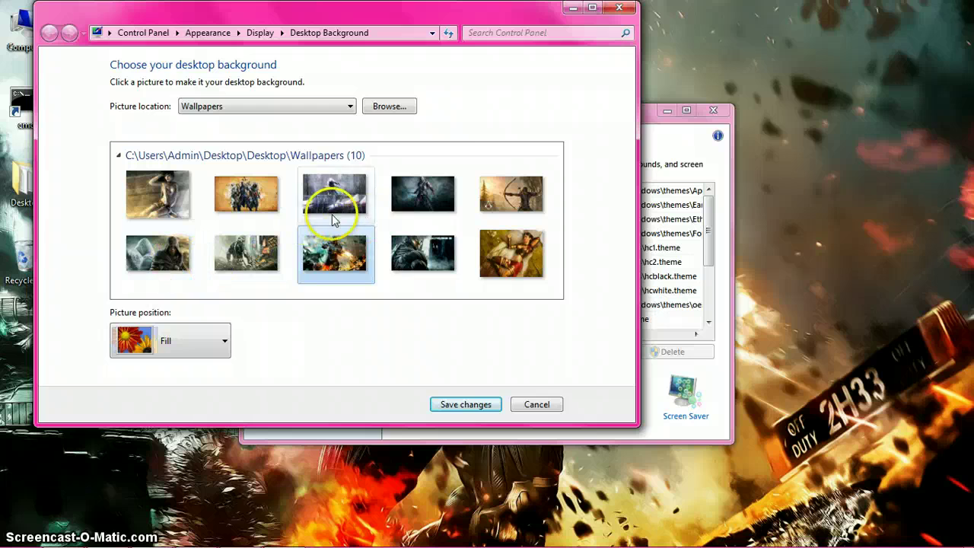
click(333, 220)
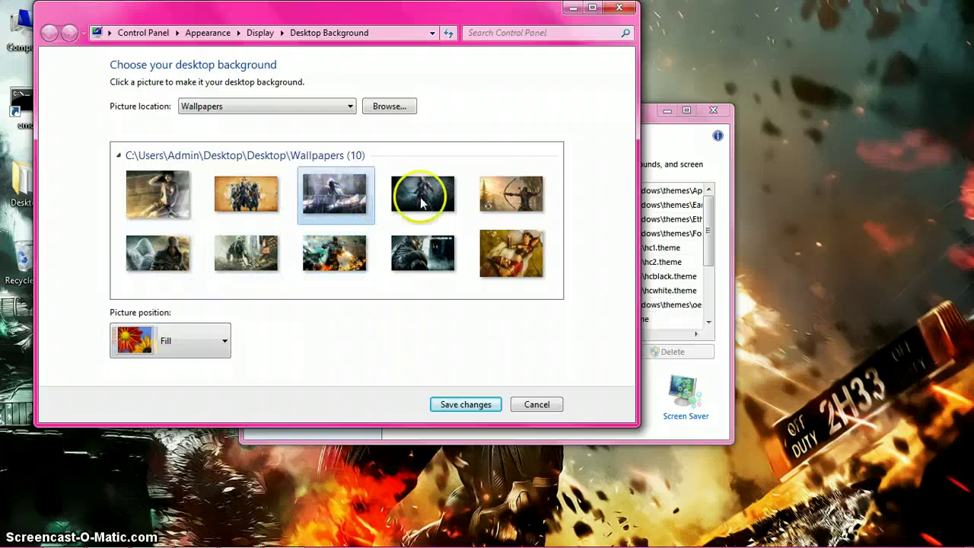
click(420, 193)
click(466, 404)
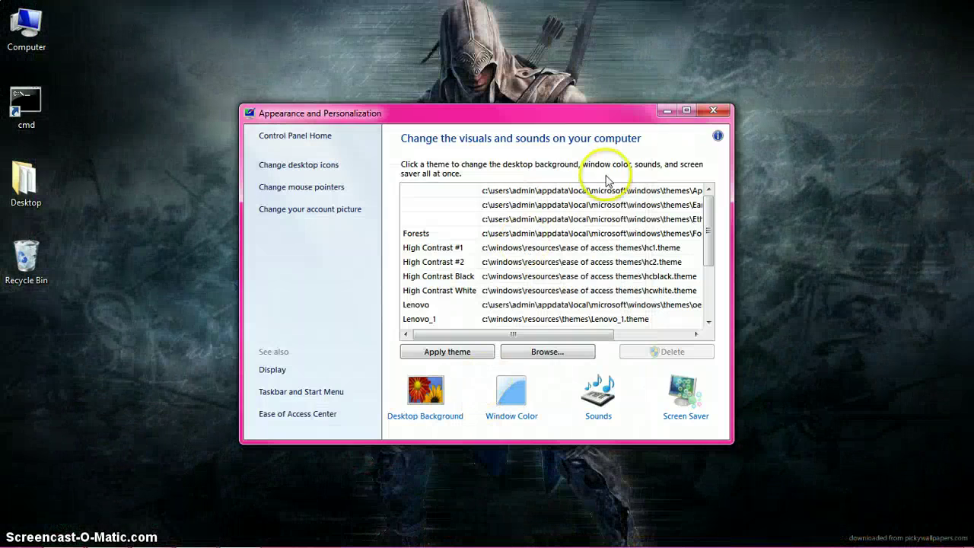
click(703, 112)
Step: Reopen desktop personalization, preview the Ribbons screen saver, and close the screen saver settings and personalization window
mouse_move(308, 535)
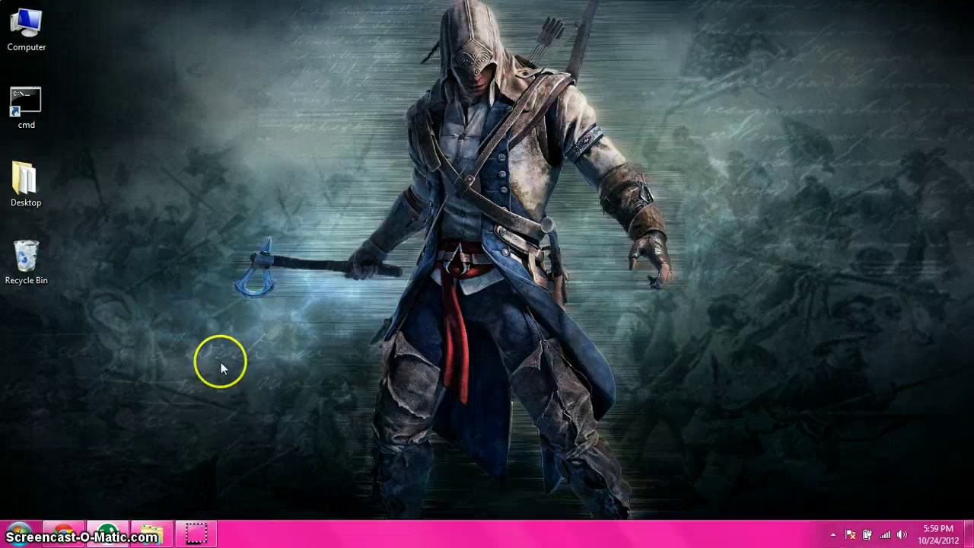
right_click(217, 487)
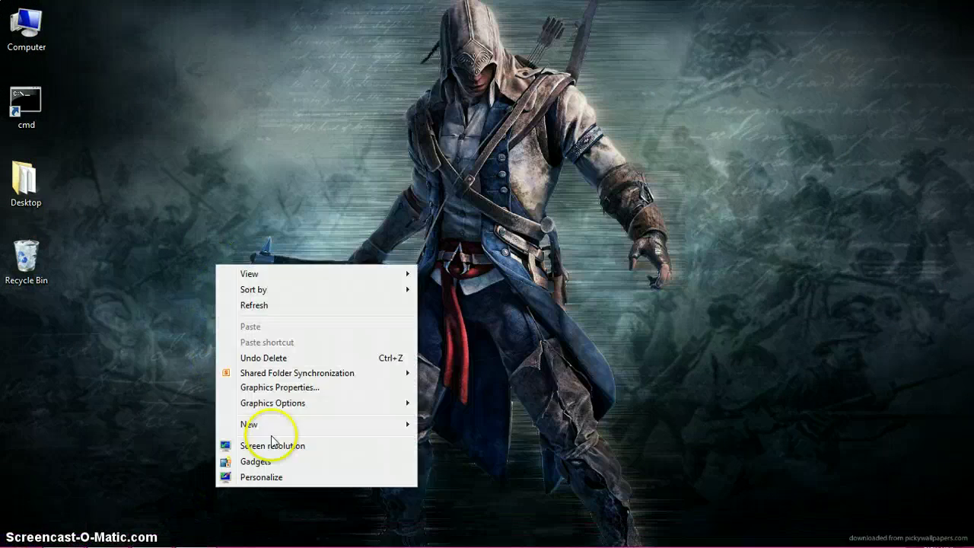
click(277, 478)
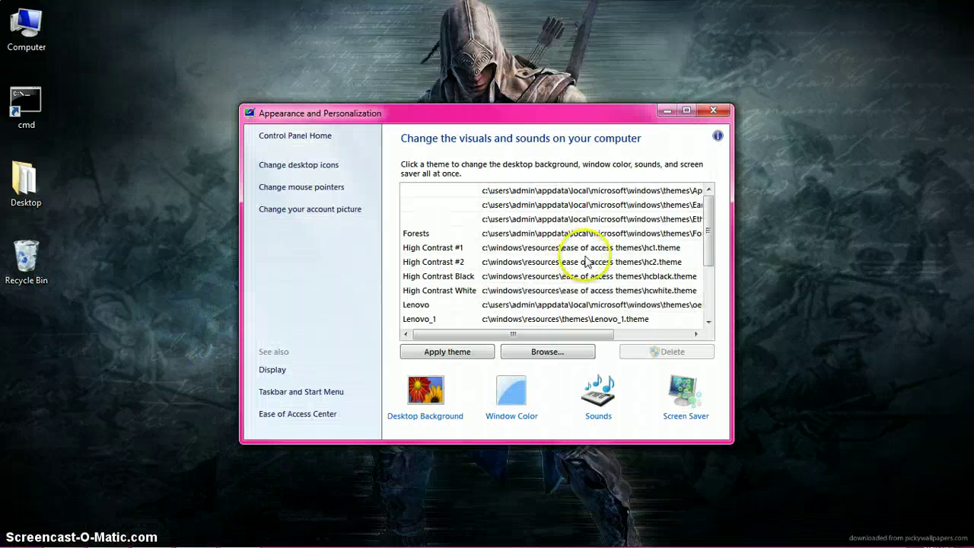
click(665, 415)
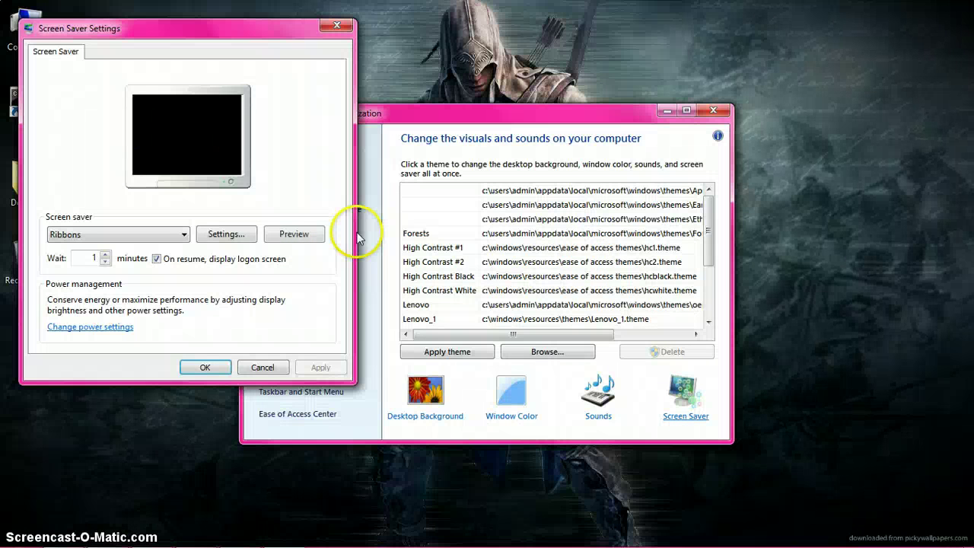
click(282, 231)
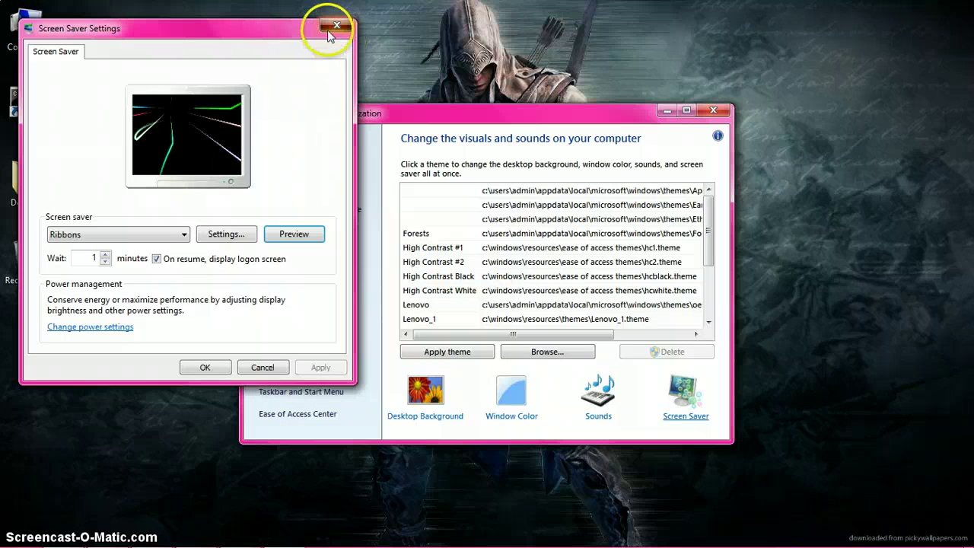
click(328, 21)
click(713, 111)
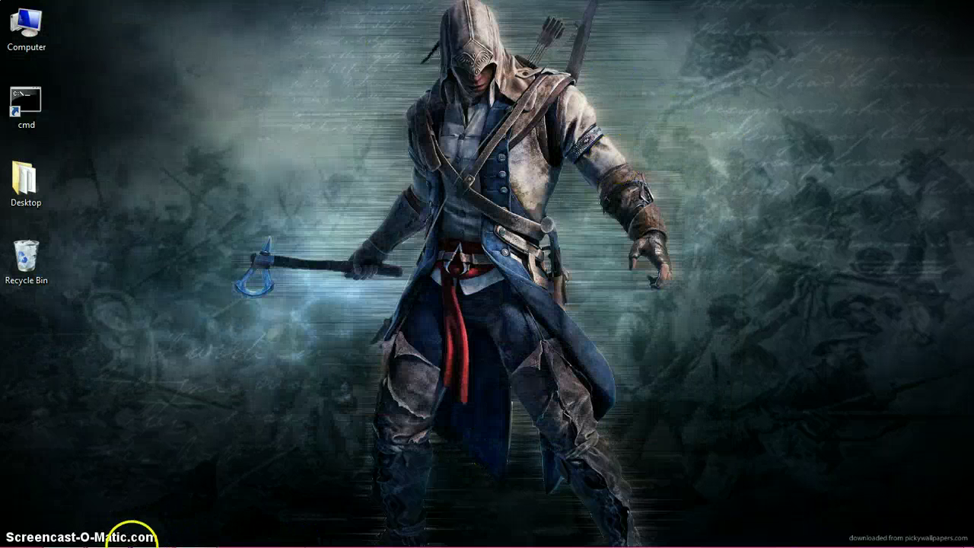
Step: Switch to Chrome and load the Google UK home page in two tabs
mouse_move(145, 542)
click(75, 535)
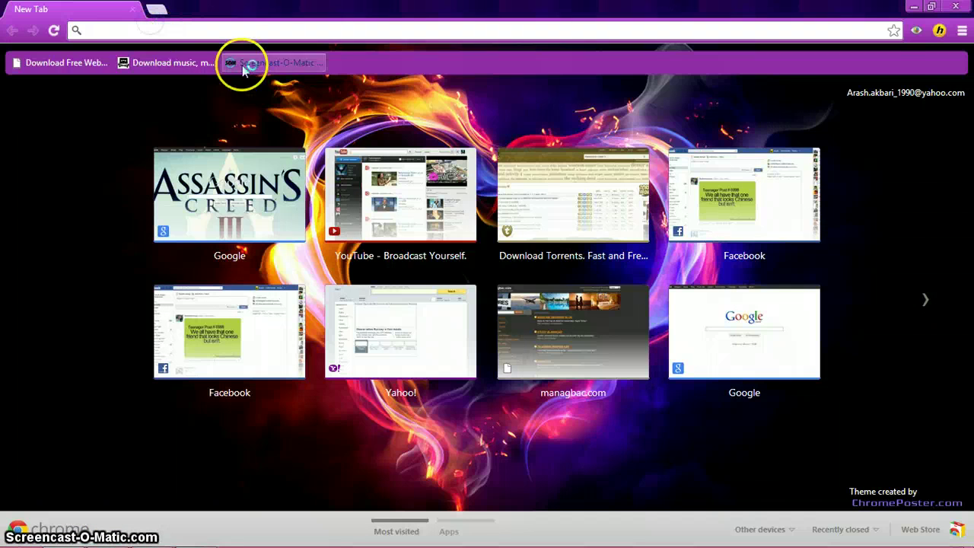
text(g)
key(Return)
click(170, 11)
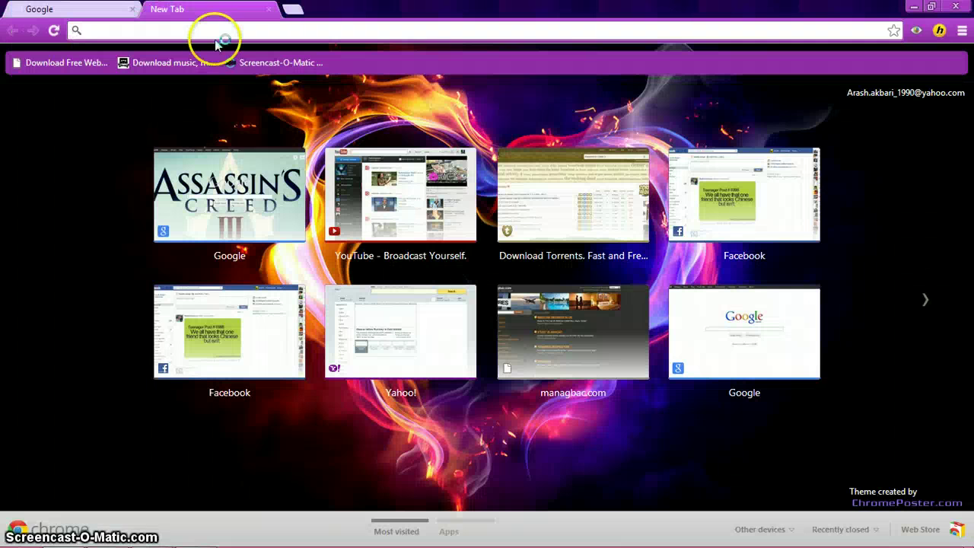
text(google.co.uk)
key(Return)
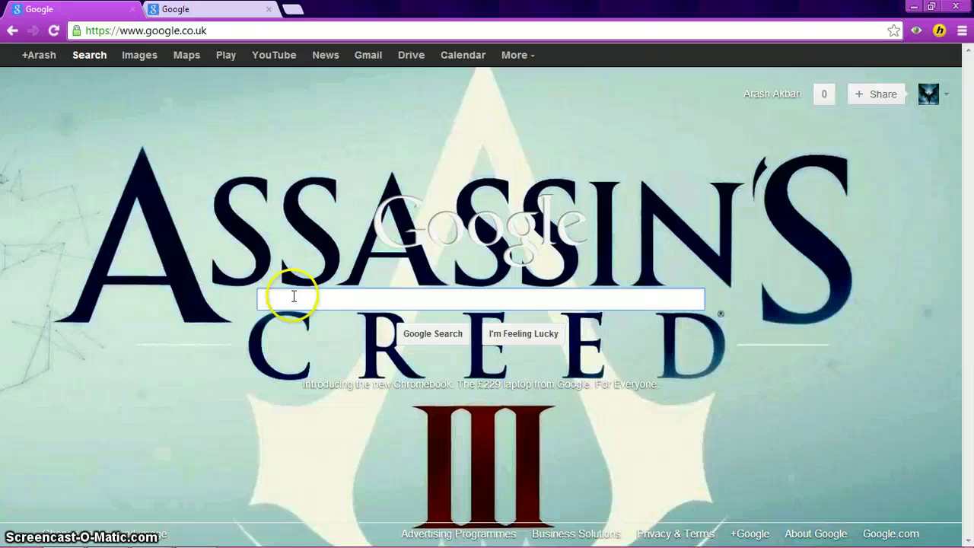
Step: Search Google for "mouse pointer for windows 7" and open the result on the 21 most beautiful mouse cursors
text(mou se )
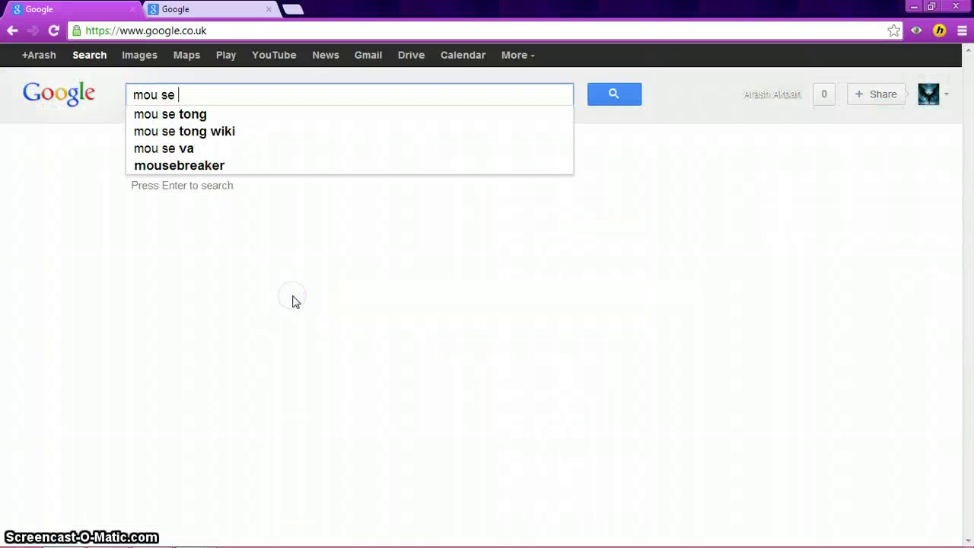
key(BackSpace)
key(BackSpace)
key(BackSpace)
key(BackSpace)
text(se )
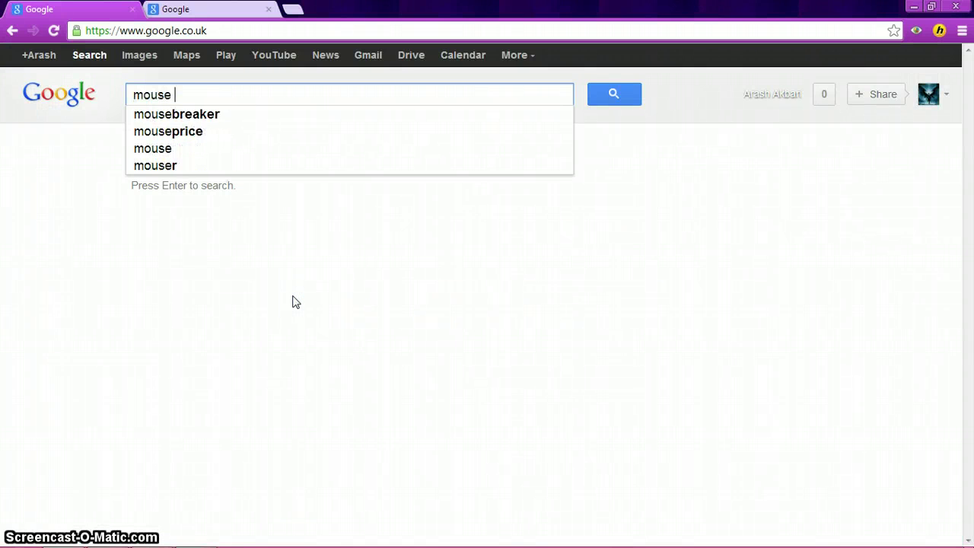
text(pointer f)
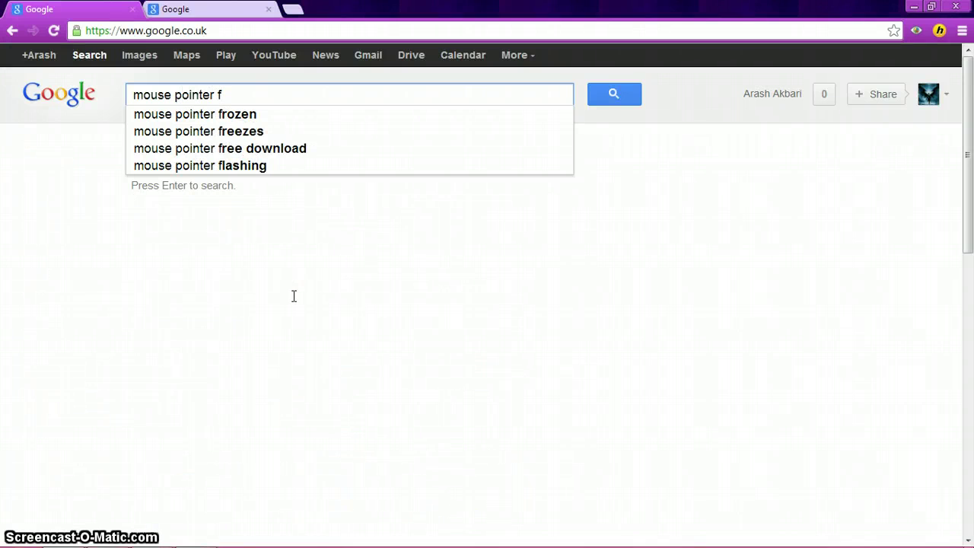
key(BackSpace)
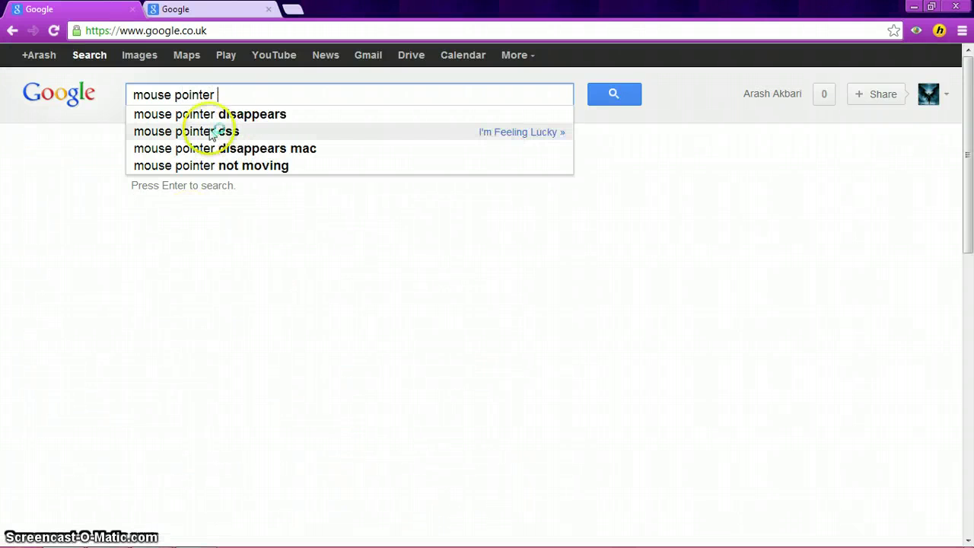
text(f)
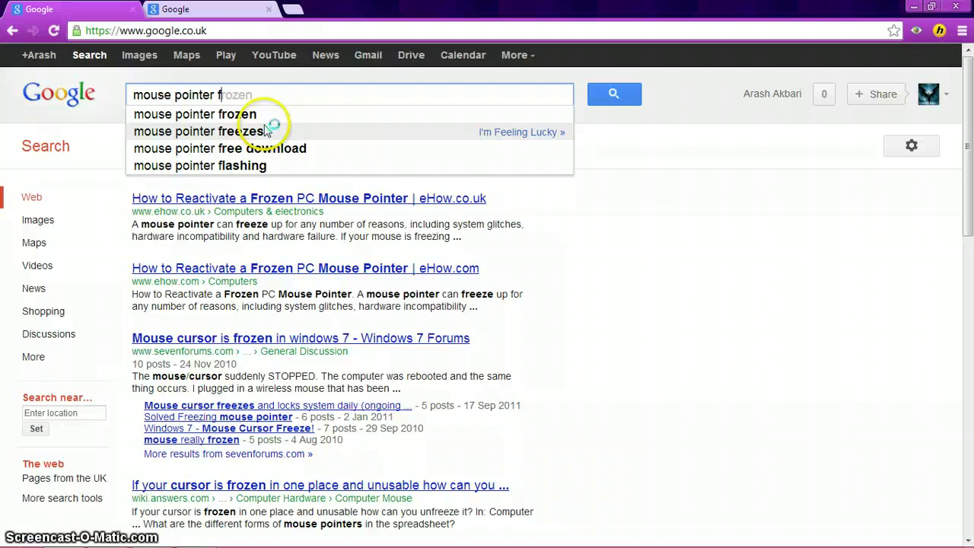
text(or)
click(267, 131)
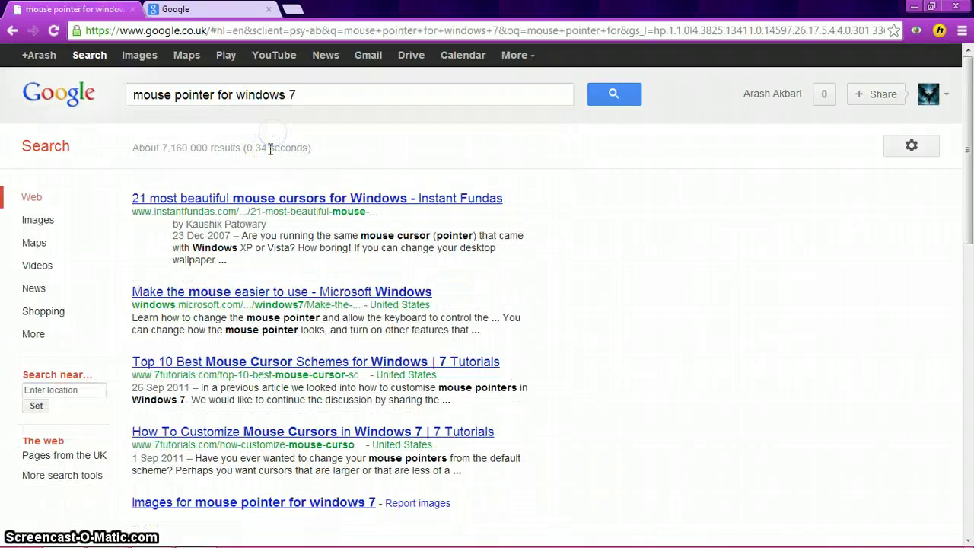
right_click(356, 207)
click(360, 201)
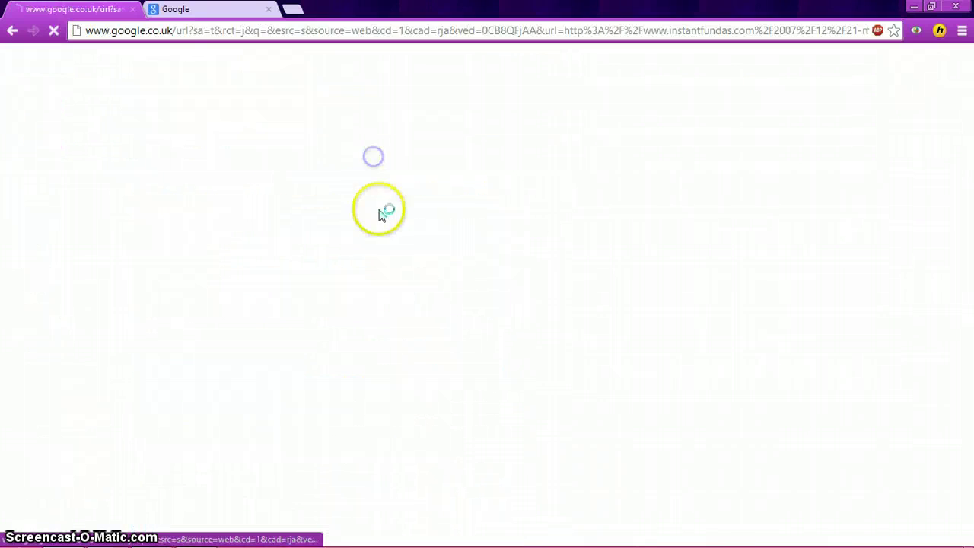
Step: In the second Google tab, search Google Images for "cool wallpapers hd widescreen"
click(255, 9)
click(348, 295)
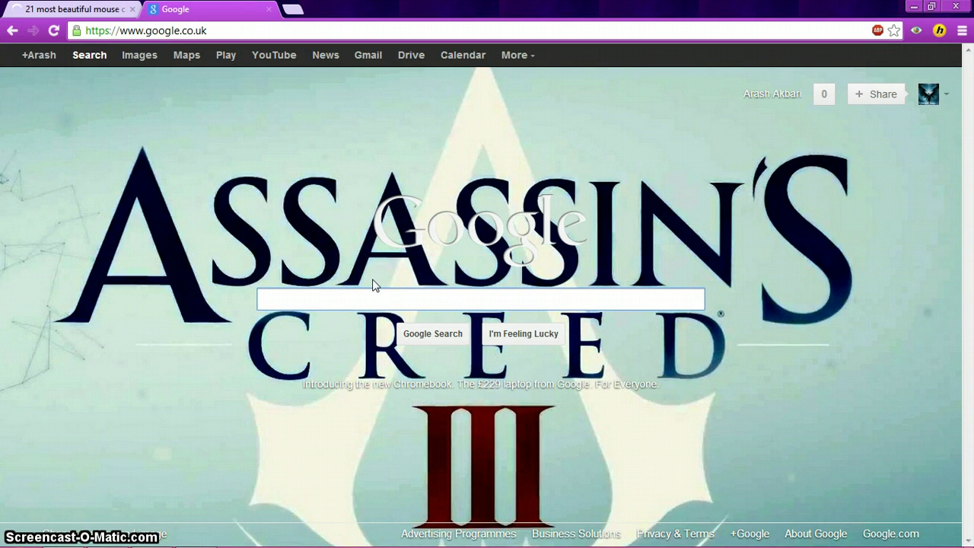
click(138, 56)
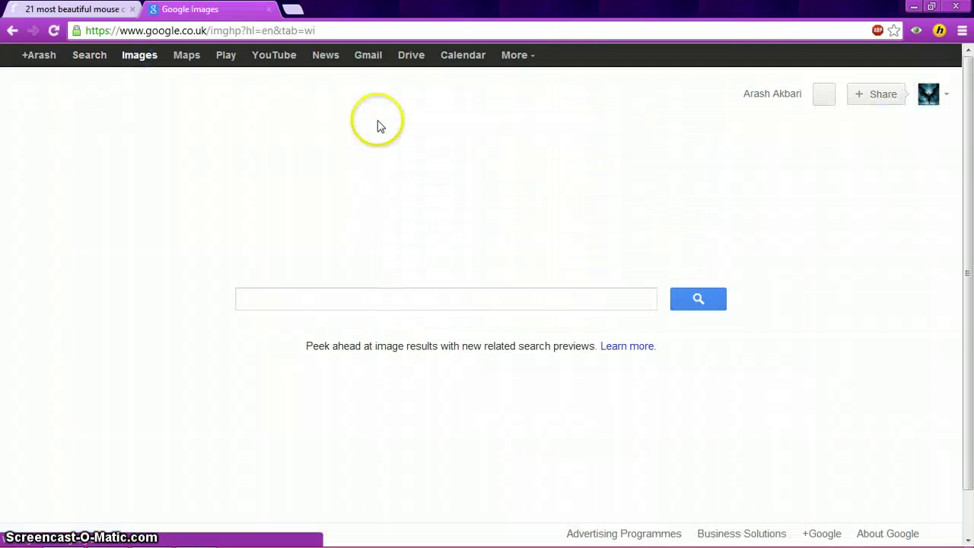
text(cool )
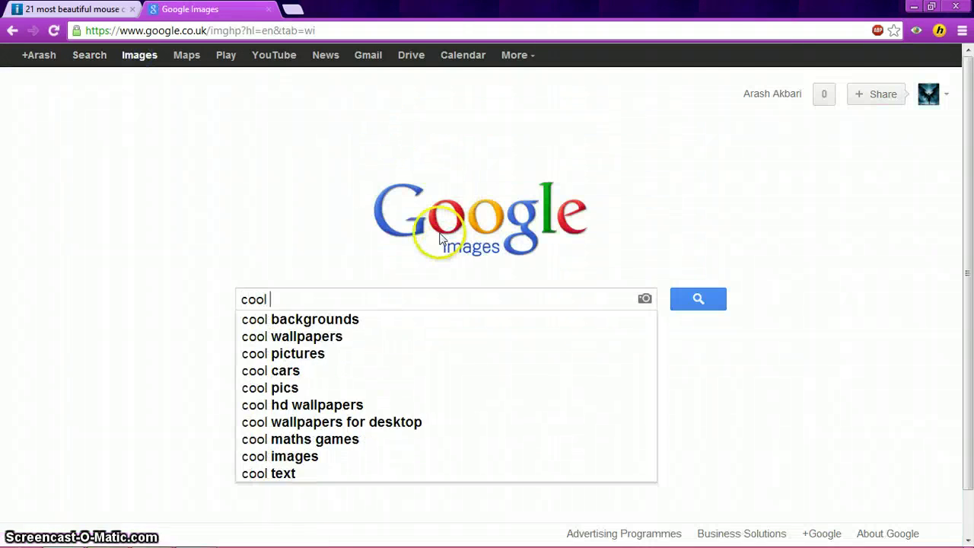
text(wwa)
key(BackSpace)
key(BackSpace)
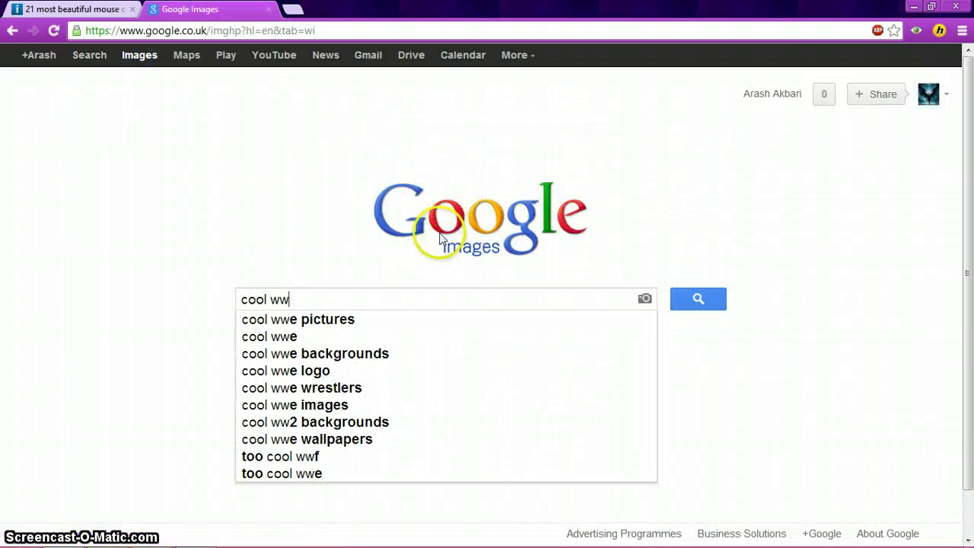
text(allpaper)
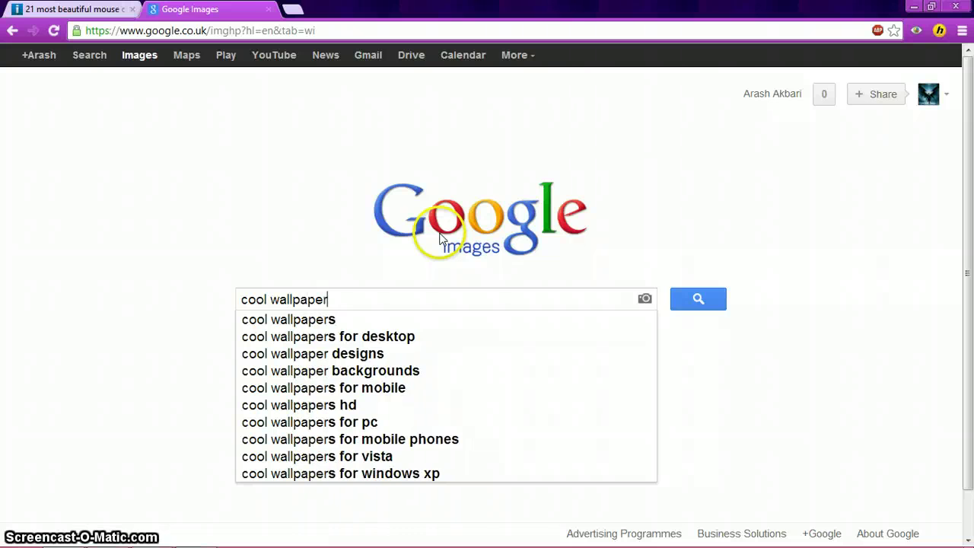
text(s hd)
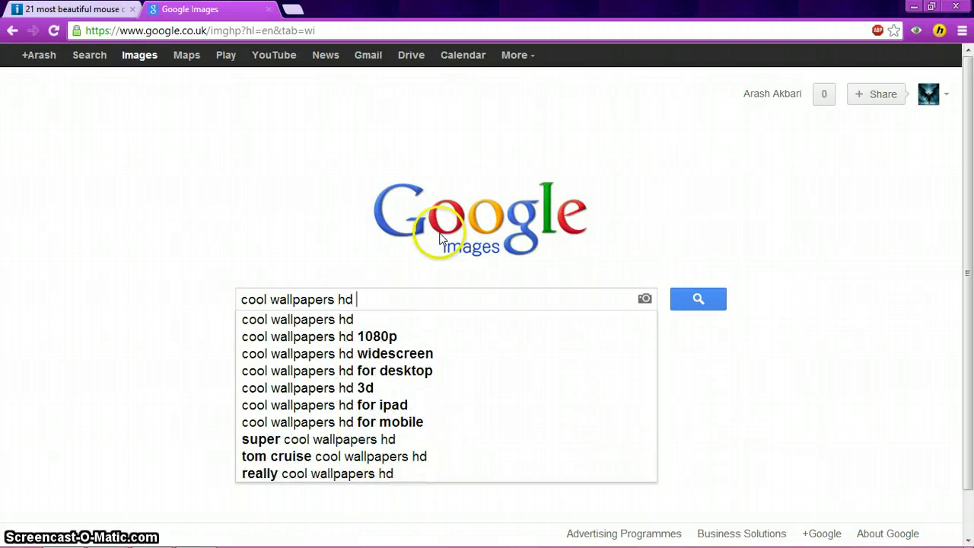
click(396, 336)
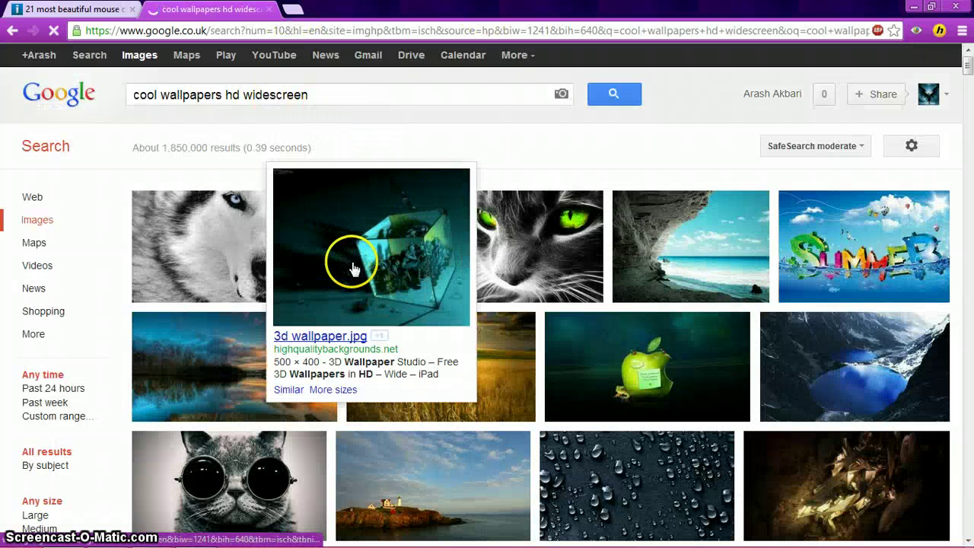
Step: Browse the wallpaper results and open cool_wallpaper_1680x1050.jpg, the green-haired woman with a bird
scroll(628, 261, down, 1)
scroll(628, 261, down, 3)
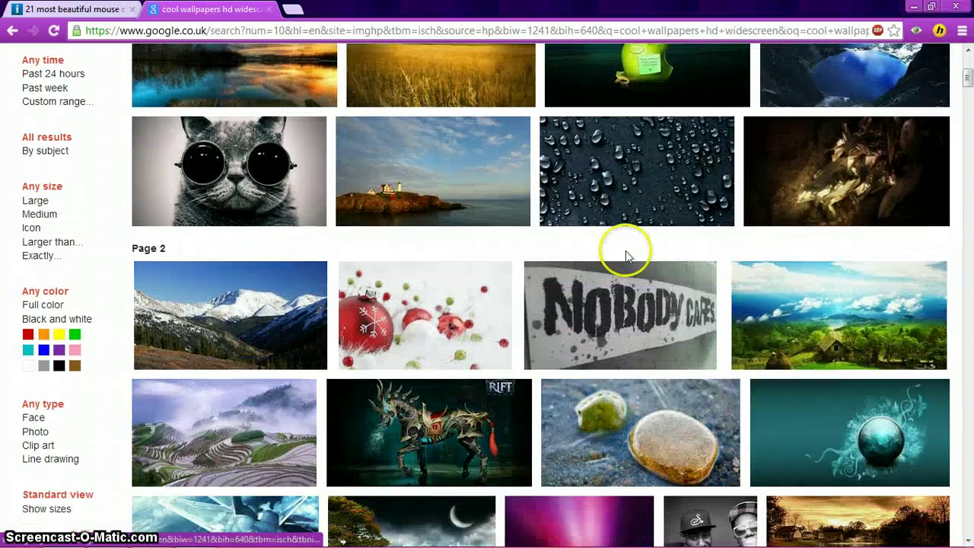
mouse_move(515, 434)
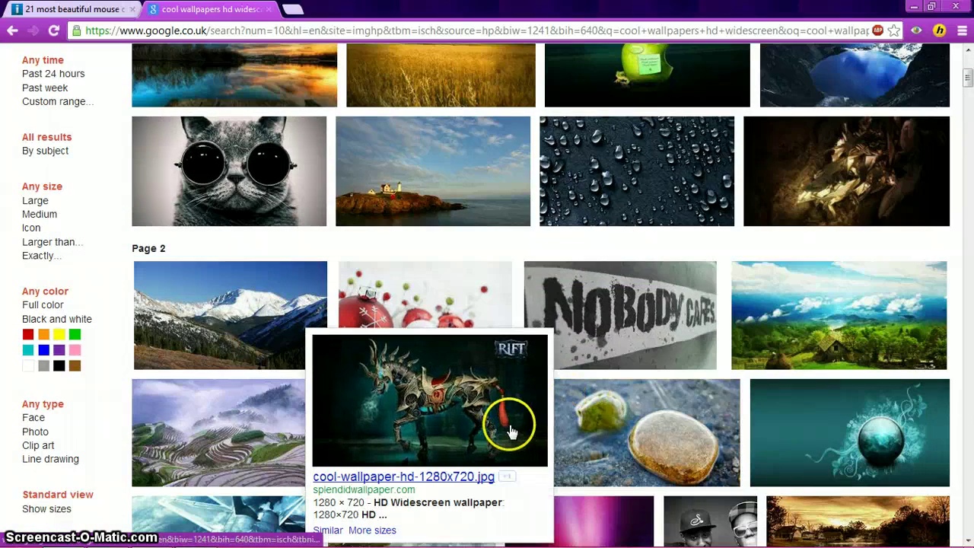
scroll(434, 398, down, 3)
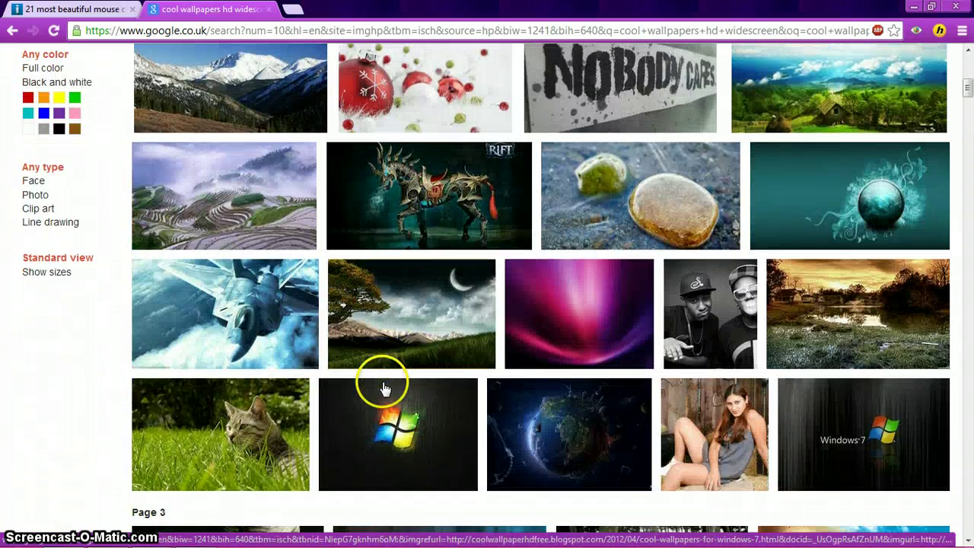
scroll(363, 375, down, 4)
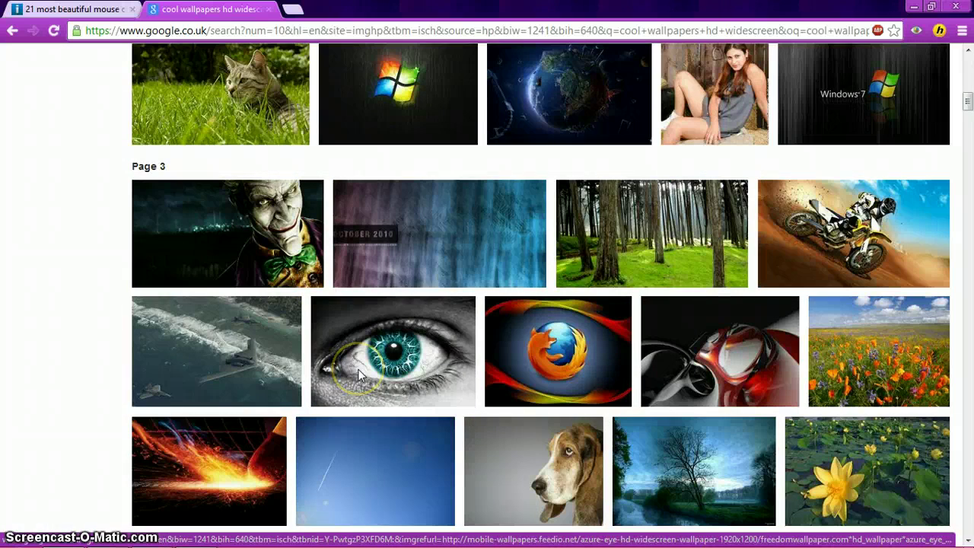
scroll(359, 375, down, 4)
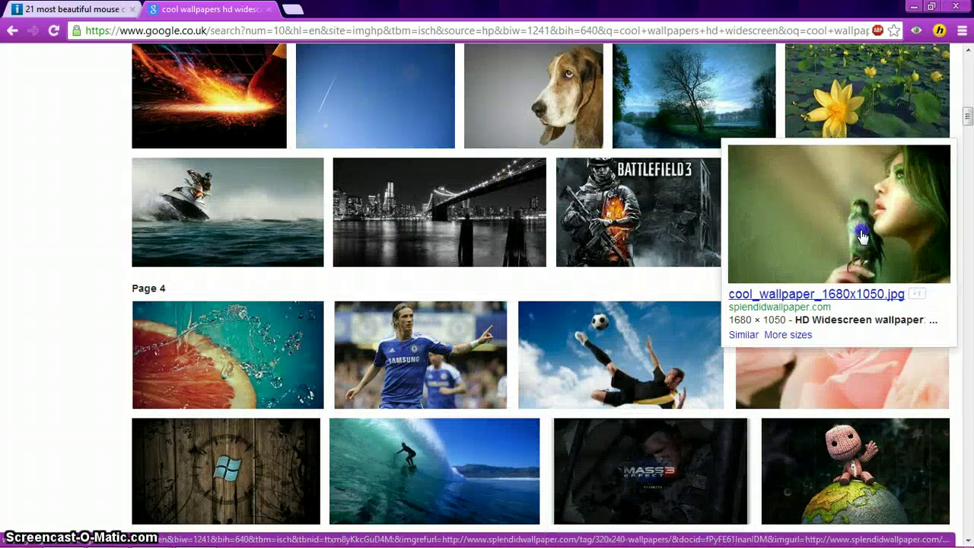
click(843, 228)
Step: Save the picture as the JPEG cool_wallpaper_1680x1050 in the Desktop's Wallpapers folder and close its image viewer
right_click(300, 280)
click(343, 290)
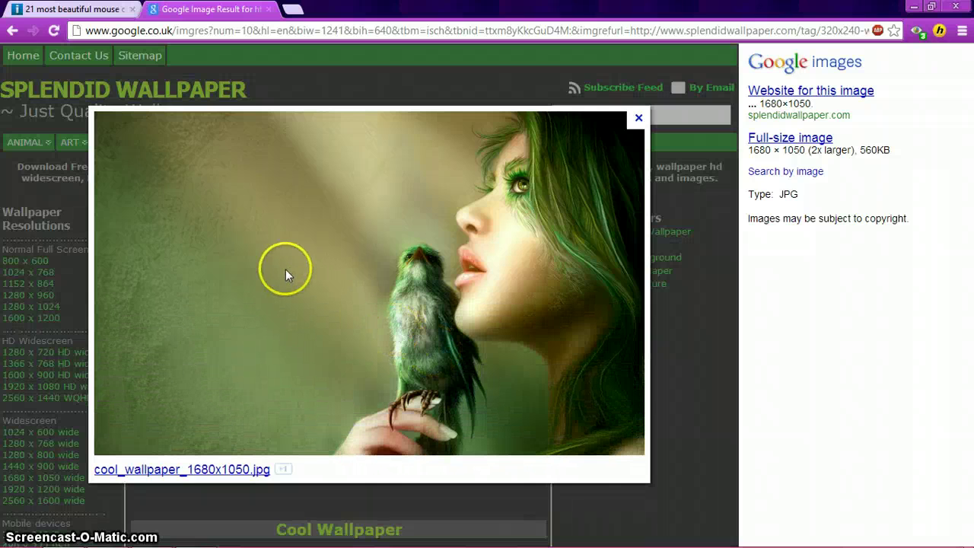
right_click(272, 175)
click(271, 194)
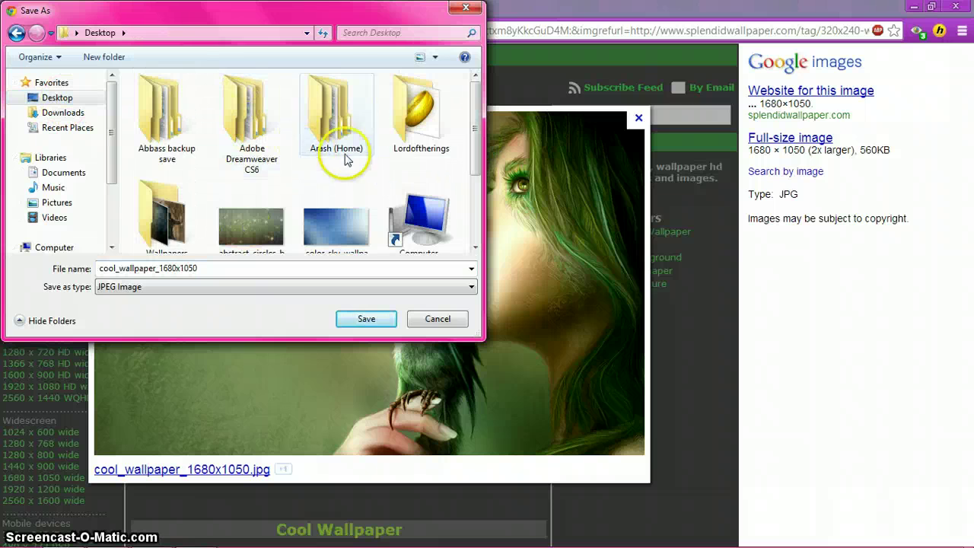
double_click(162, 217)
click(365, 321)
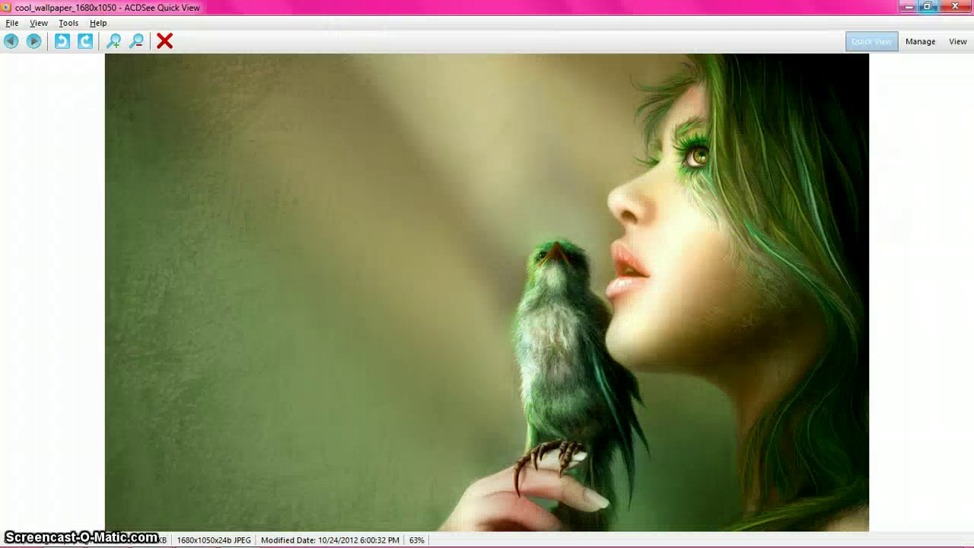
click(956, 7)
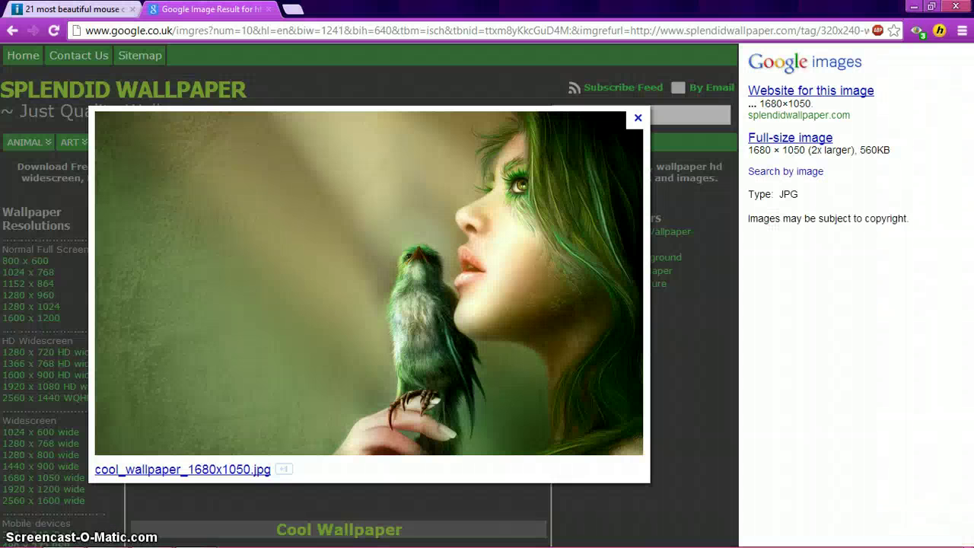
Step: Close the image tab, browse the mouse cursors article, view the Silver Cursors 3D page and return to the article
click(268, 10)
scroll(466, 308, down, 6)
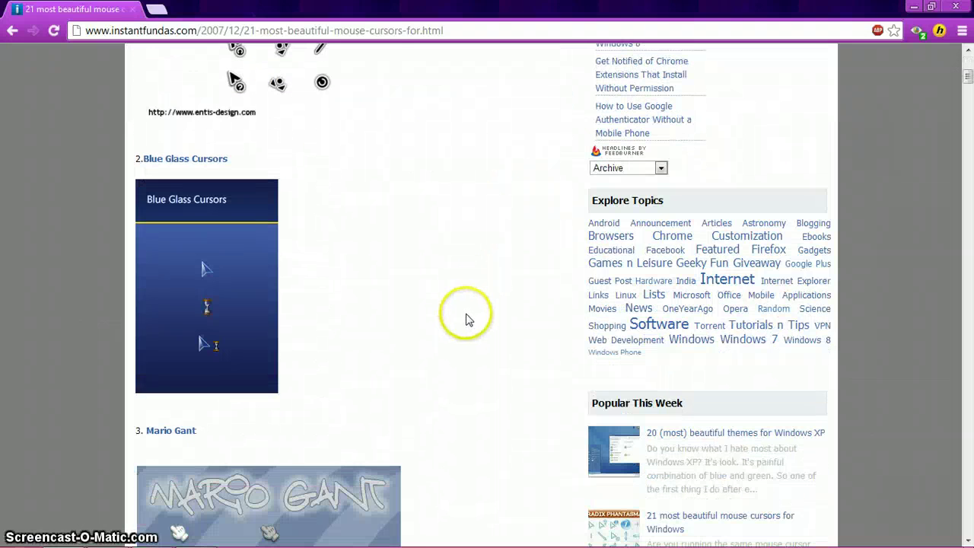
scroll(466, 320, down, 9)
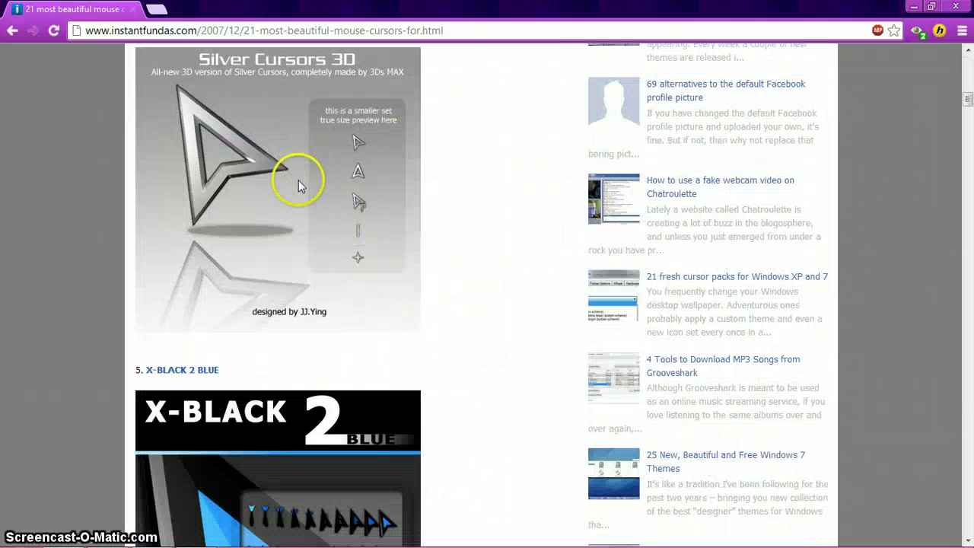
scroll(298, 179, up, 1)
click(216, 133)
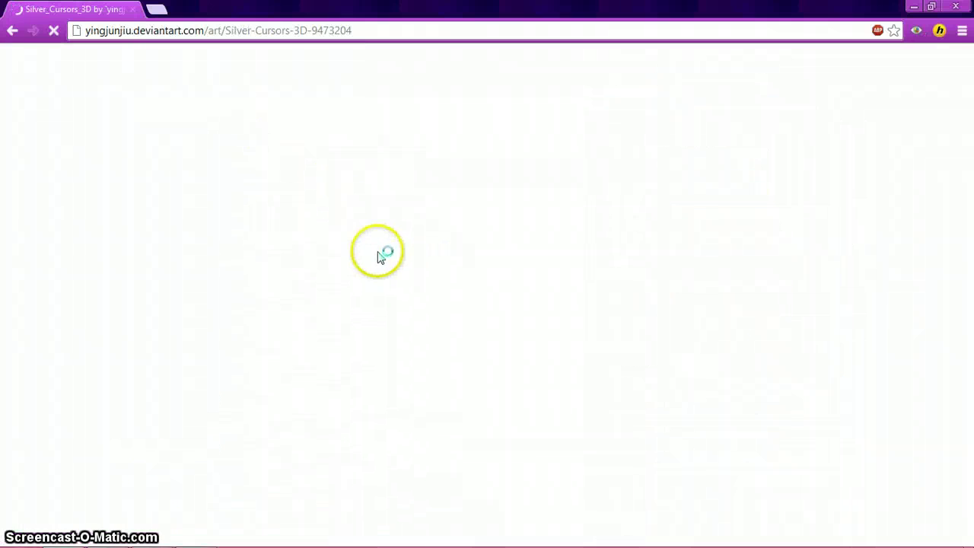
scroll(491, 287, down, 3)
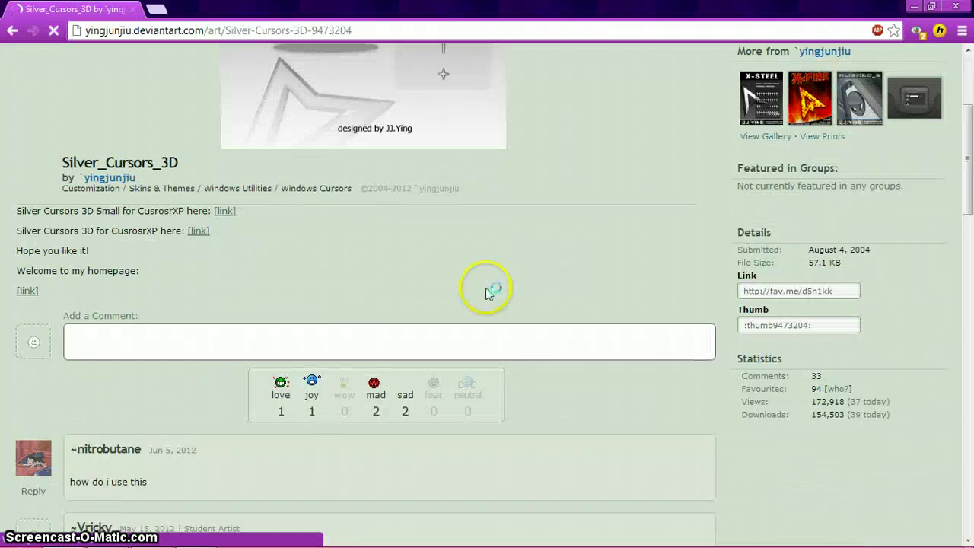
scroll(486, 291, down, 1)
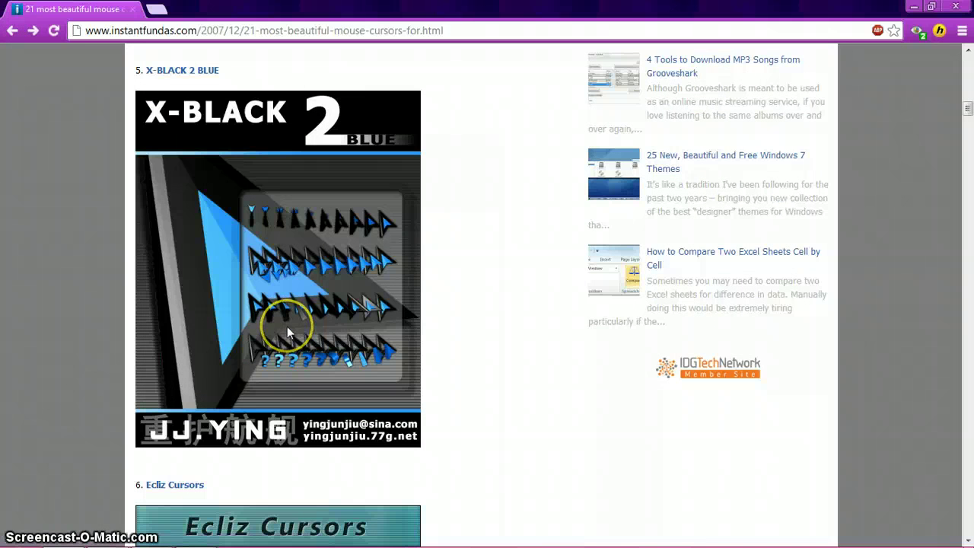
Step: Open the Ecliz Cursors page from the article and download its ZIP file
scroll(198, 209, up, 3)
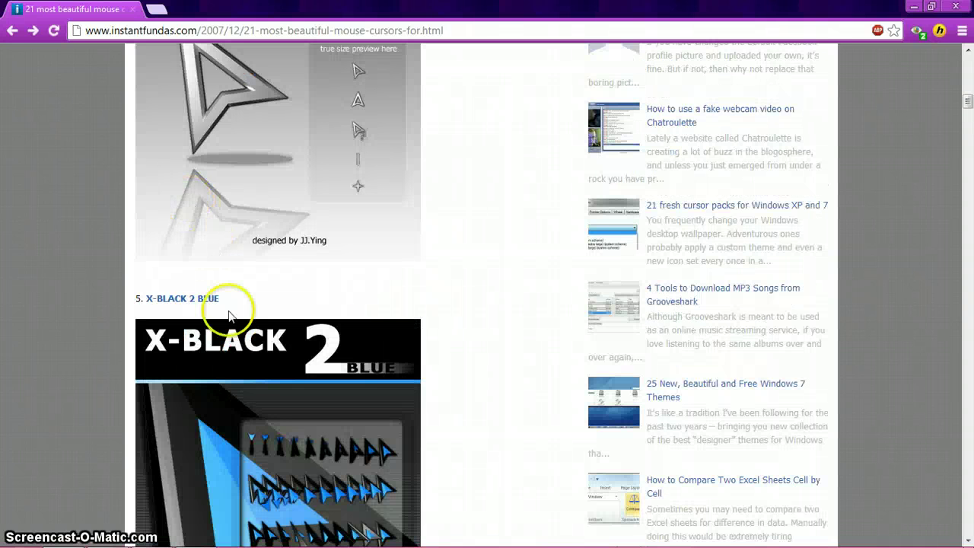
scroll(268, 315, down, 8)
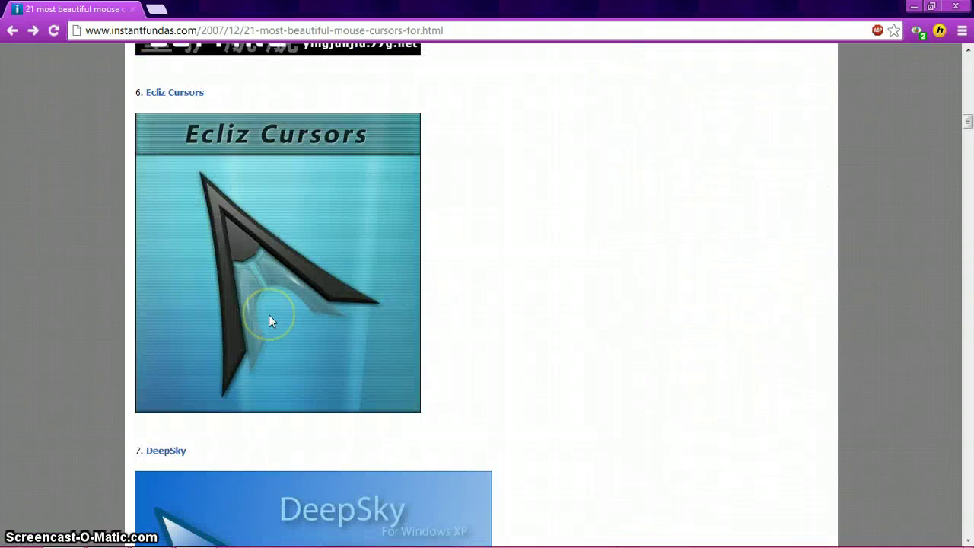
click(171, 110)
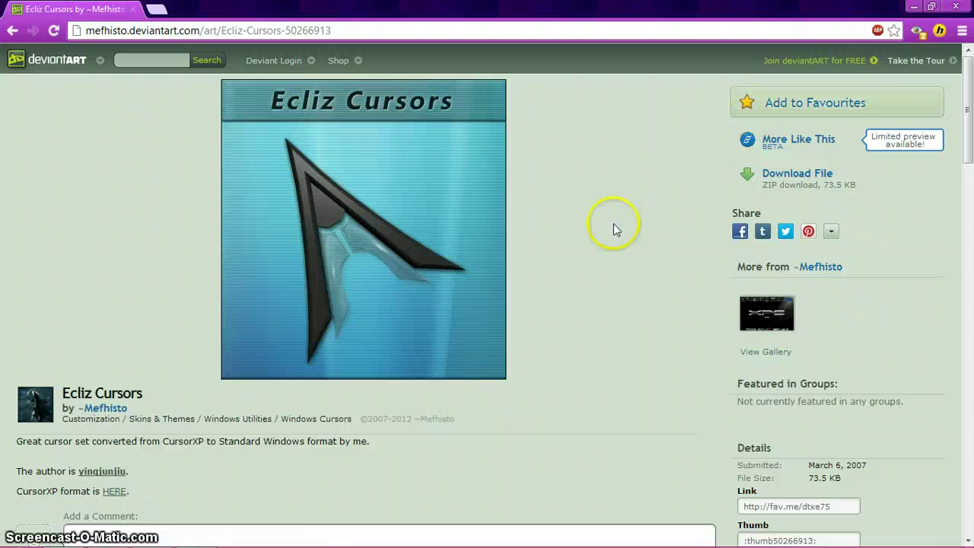
click(797, 173)
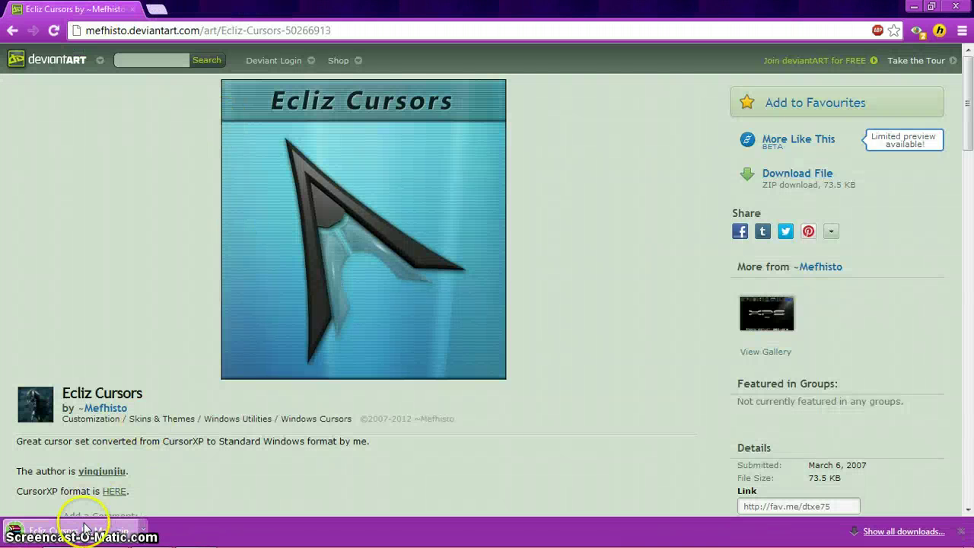
Step: Copy the downloaded Ecliz Cursors ZIP from the browser to the desktop, open the archive to check its contents and close it
key(super+Right)
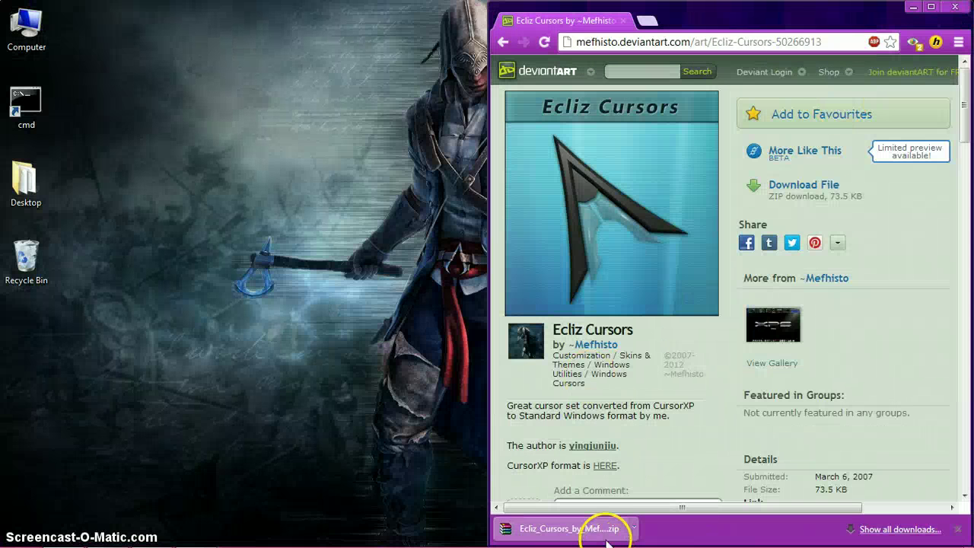
drag(607, 542, 22, 319)
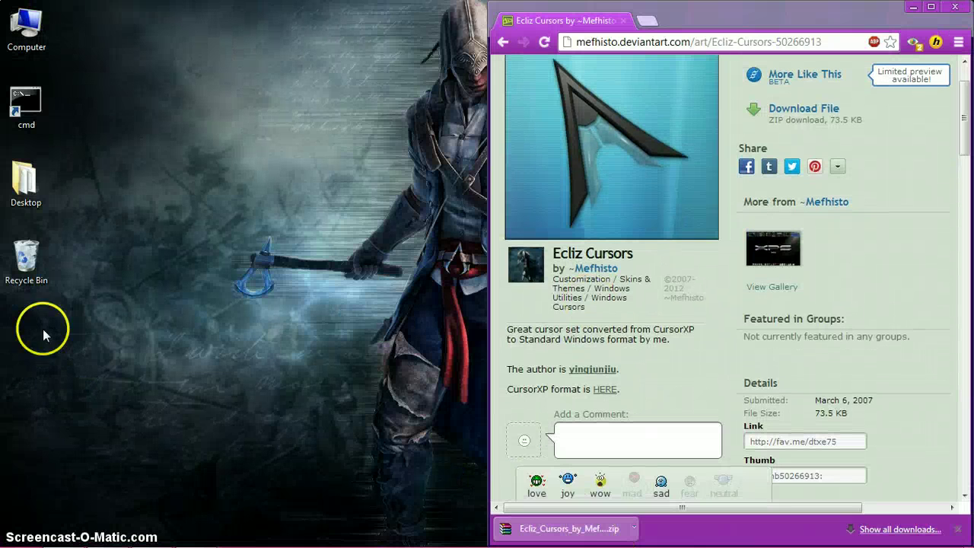
double_click(24, 268)
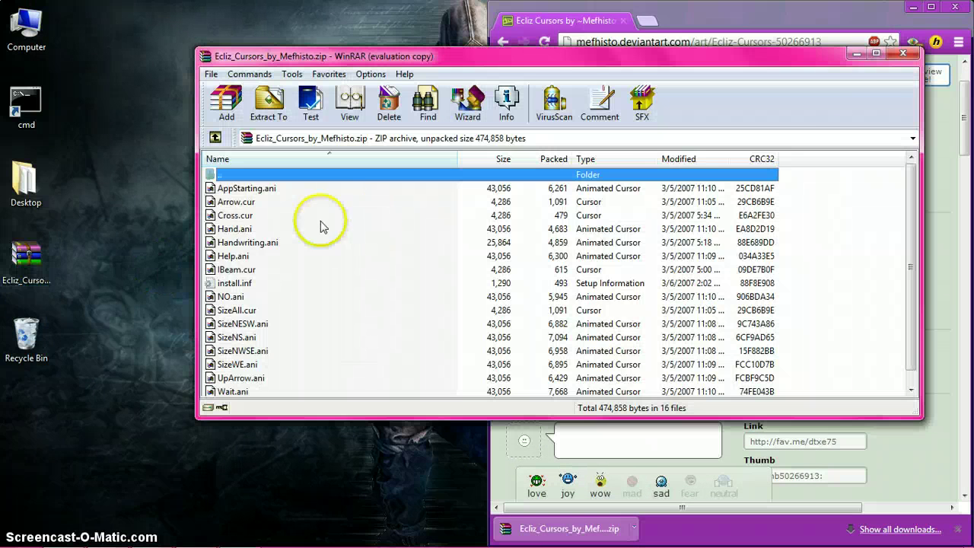
click(912, 55)
Step: Create a new folder on the desktop named mouse pointers
right_click(303, 282)
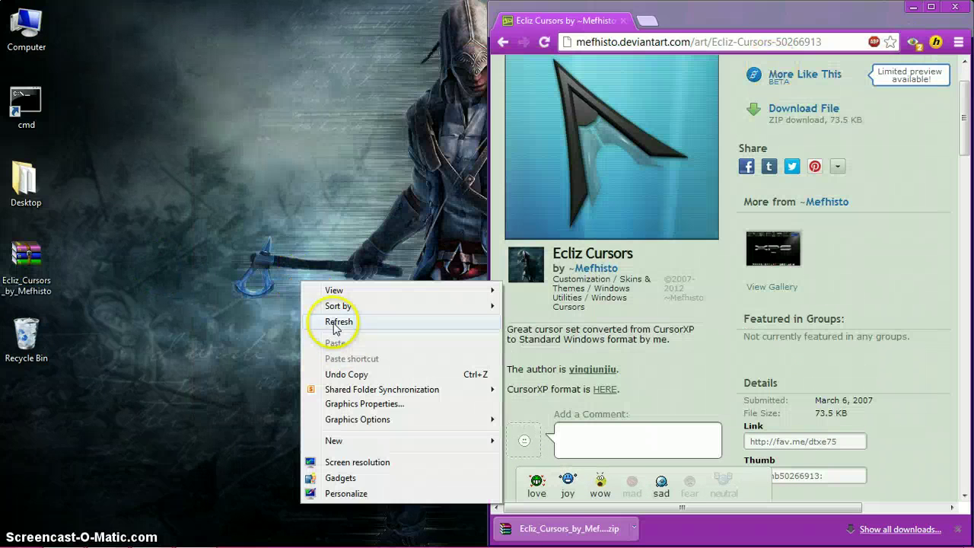
mouse_move(452, 442)
click(583, 278)
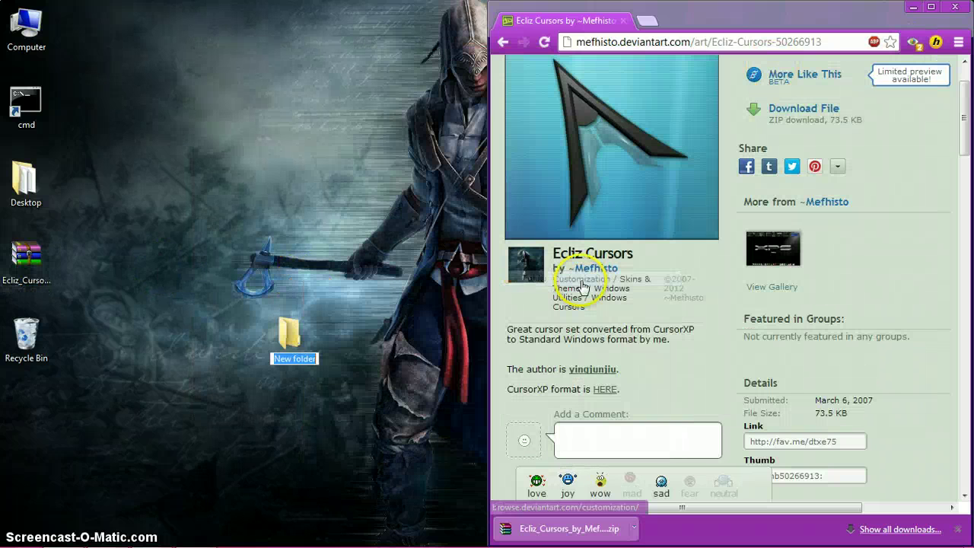
click(583, 285)
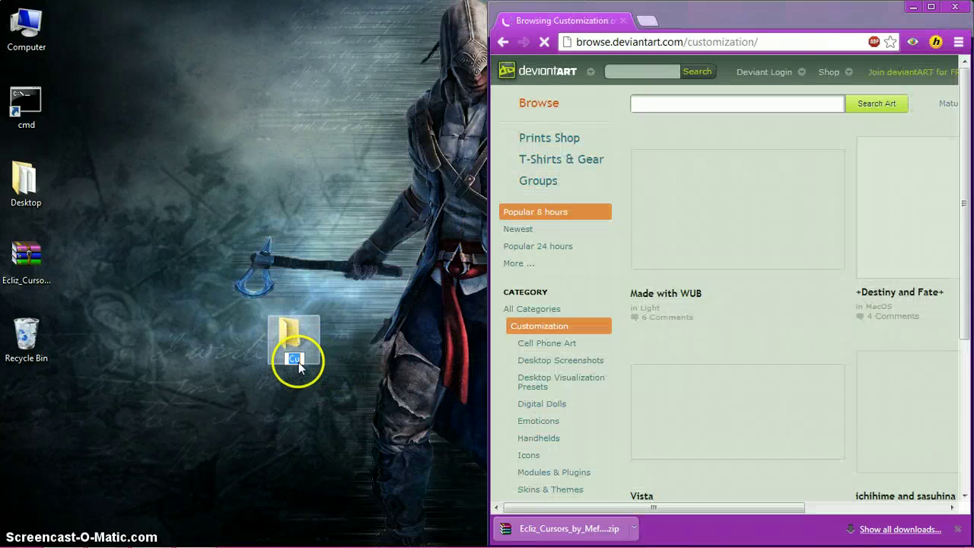
click(295, 359)
text(mous)
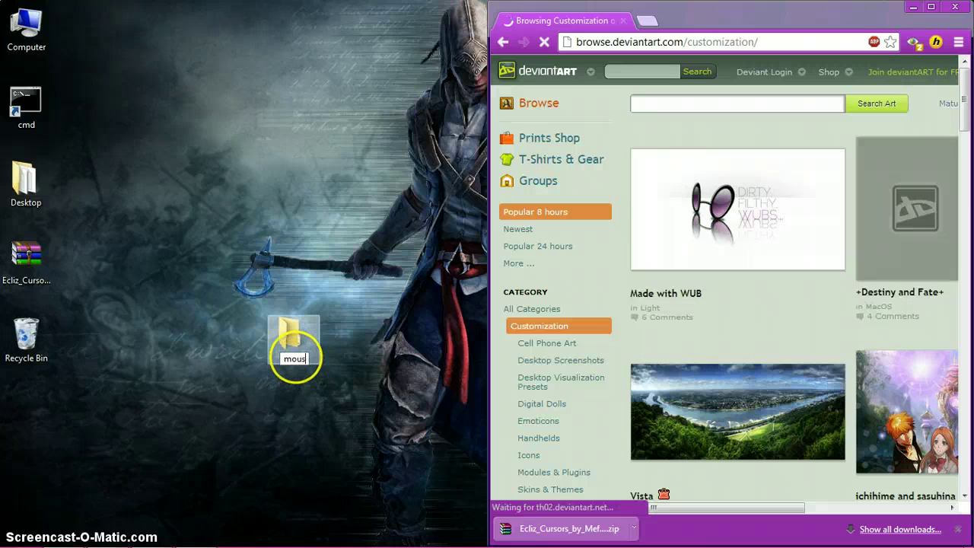
text(e pointers)
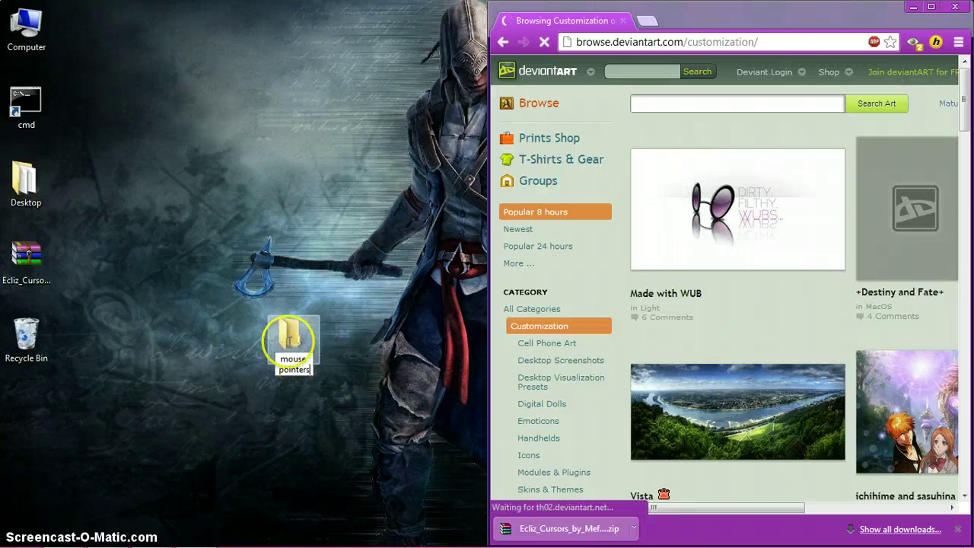
key(Return)
Step: Move the Ecliz Cursors ZIP into the mouse pointers folder and arrange that folder between Desktop and the Recycle Bin
drag(26, 259, 290, 340)
drag(32, 405, 34, 405)
drag(26, 335, 38, 279)
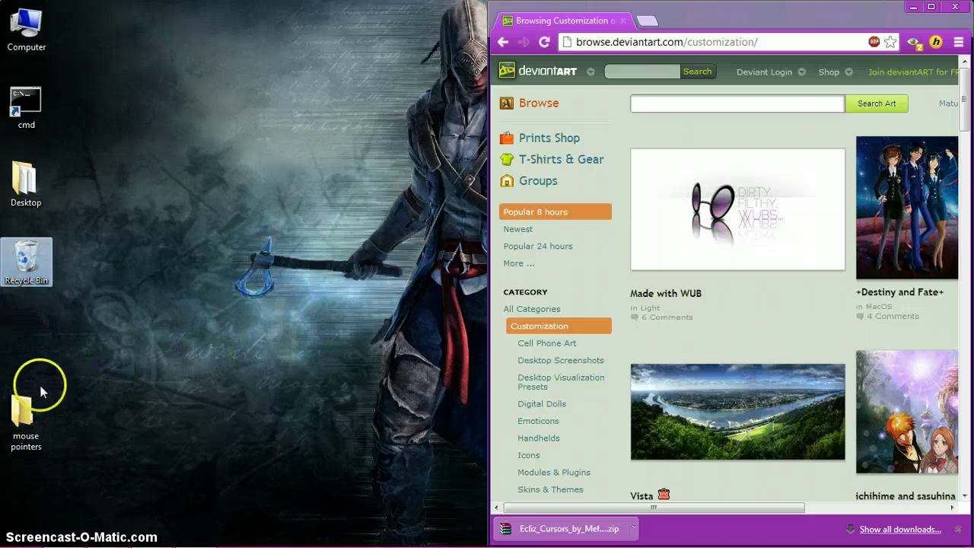
drag(36, 400, 27, 327)
drag(29, 287, 32, 335)
drag(26, 335, 31, 262)
drag(24, 414, 30, 339)
click(33, 277)
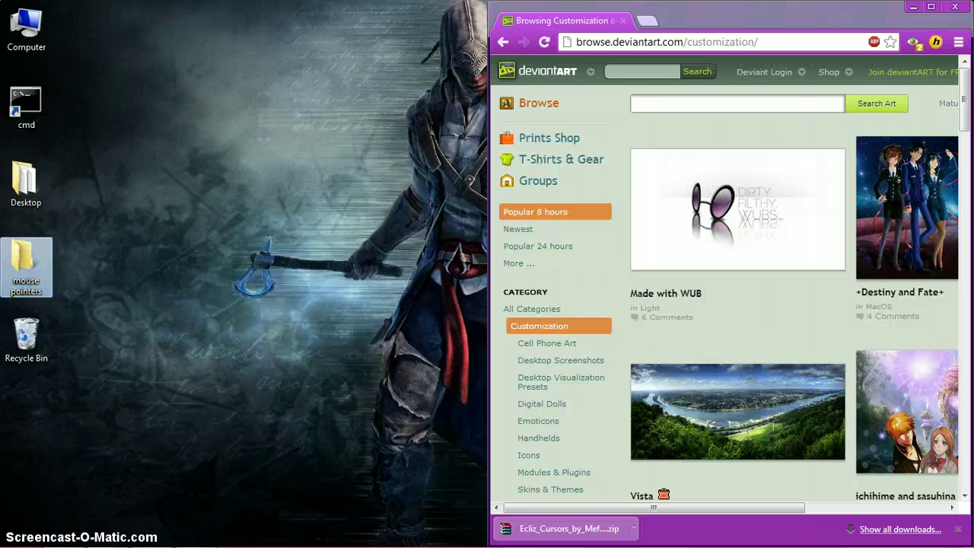
Step: Show the desktop, open its personalization settings and go from there to the Control Panel home
key(super+d)
right_click(255, 374)
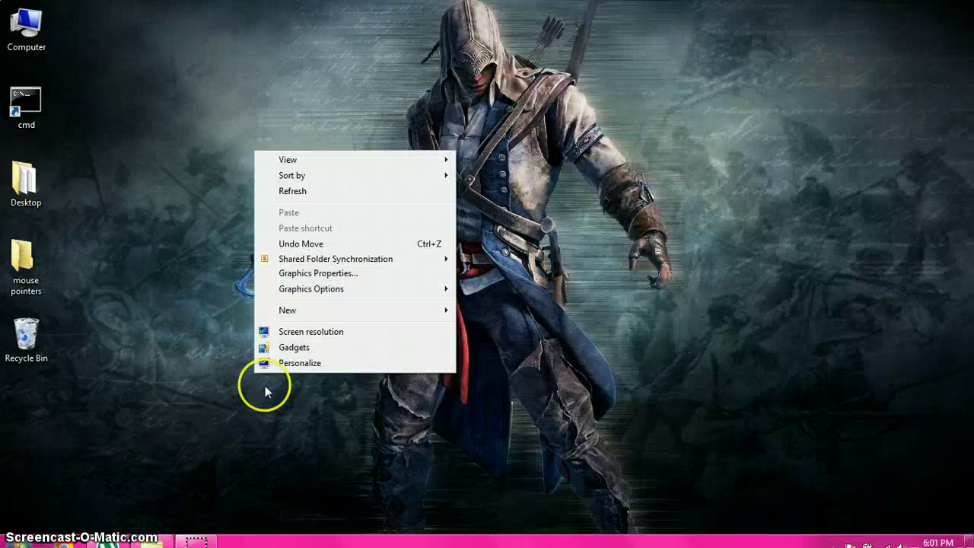
click(259, 363)
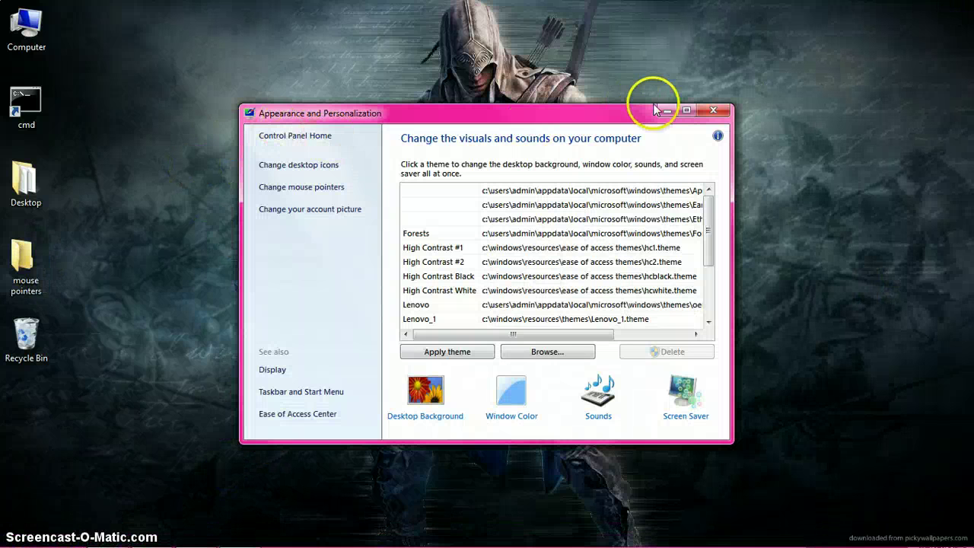
click(323, 138)
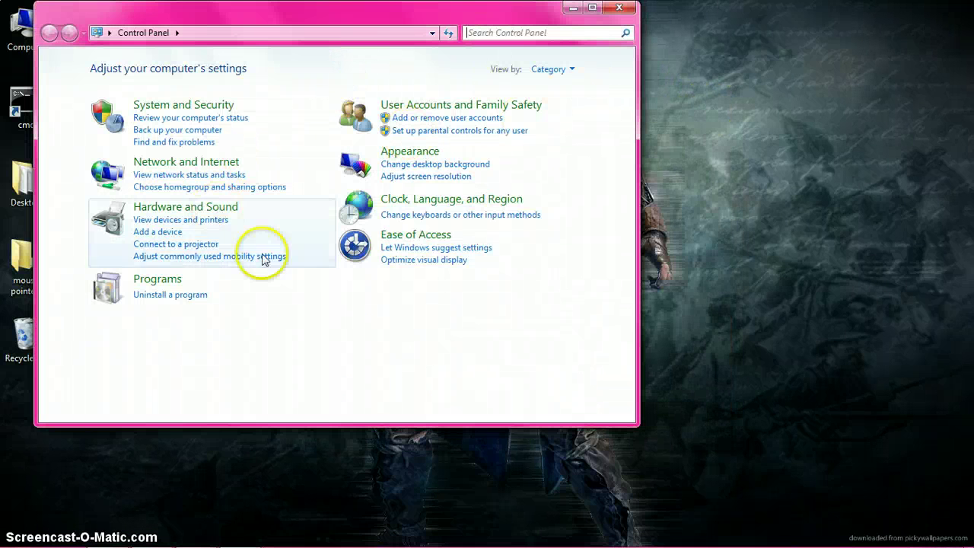
Step: Go through the Ease of Access Center's mouse options to the additional mouse settings and show the pointer settings
click(430, 235)
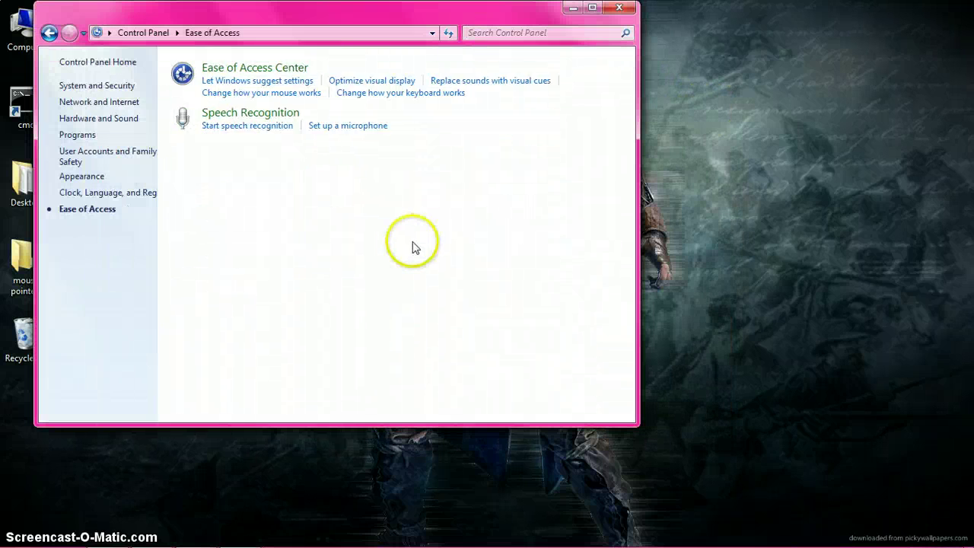
click(274, 69)
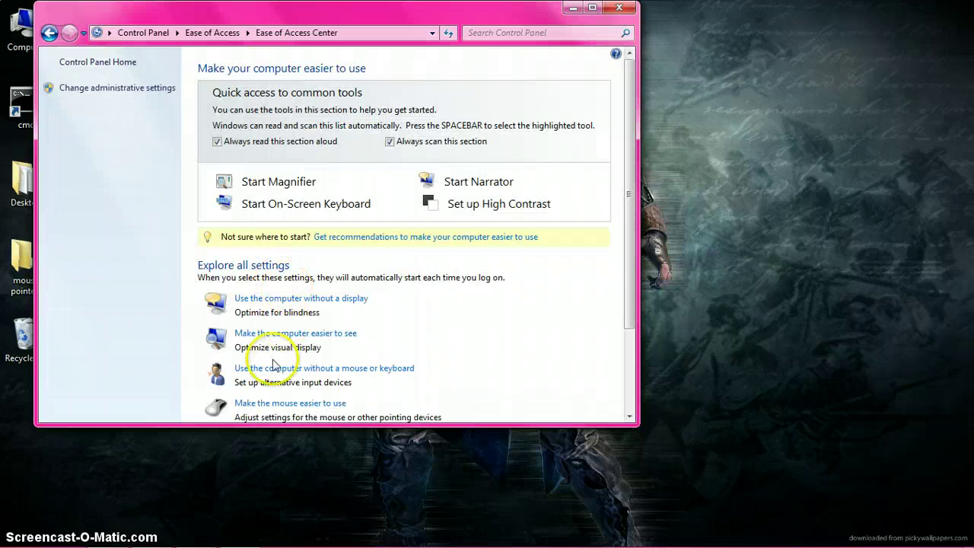
click(263, 403)
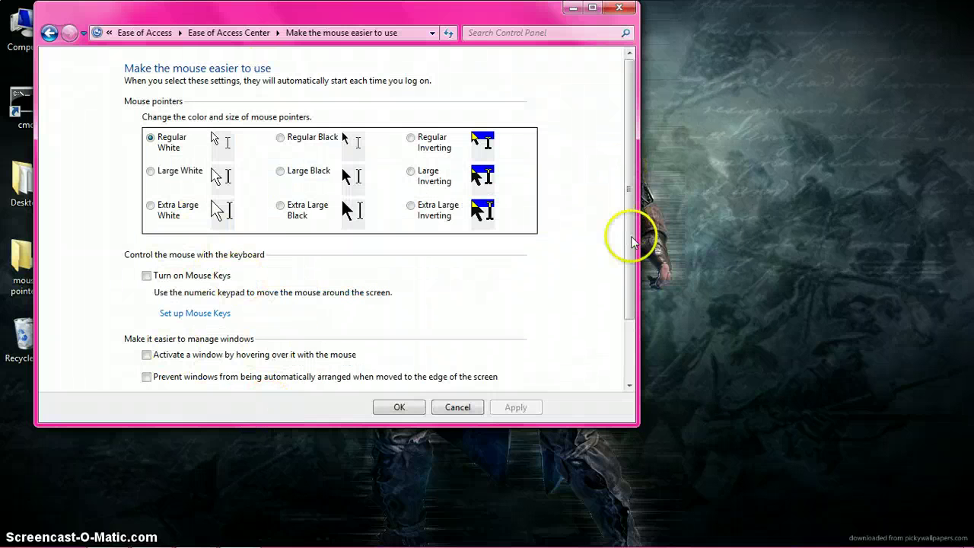
click(632, 333)
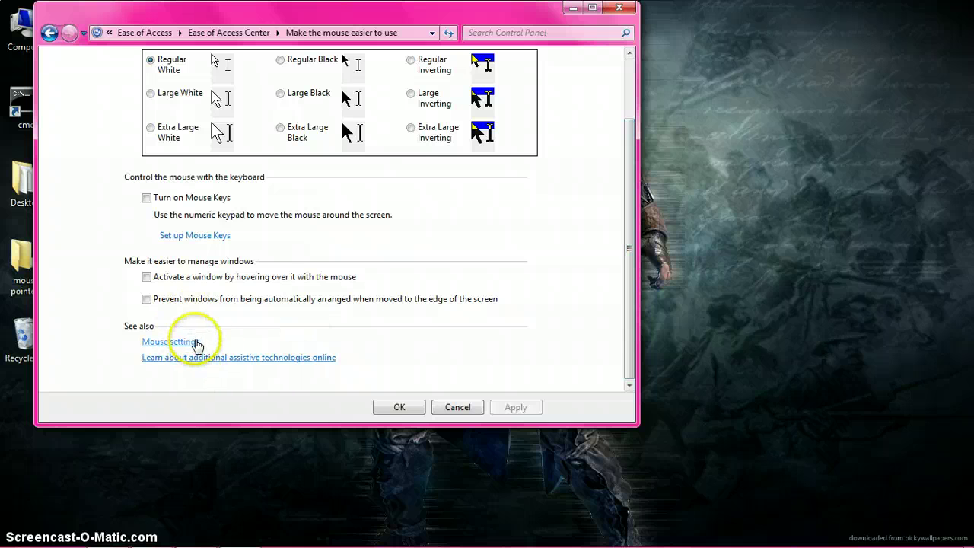
click(169, 342)
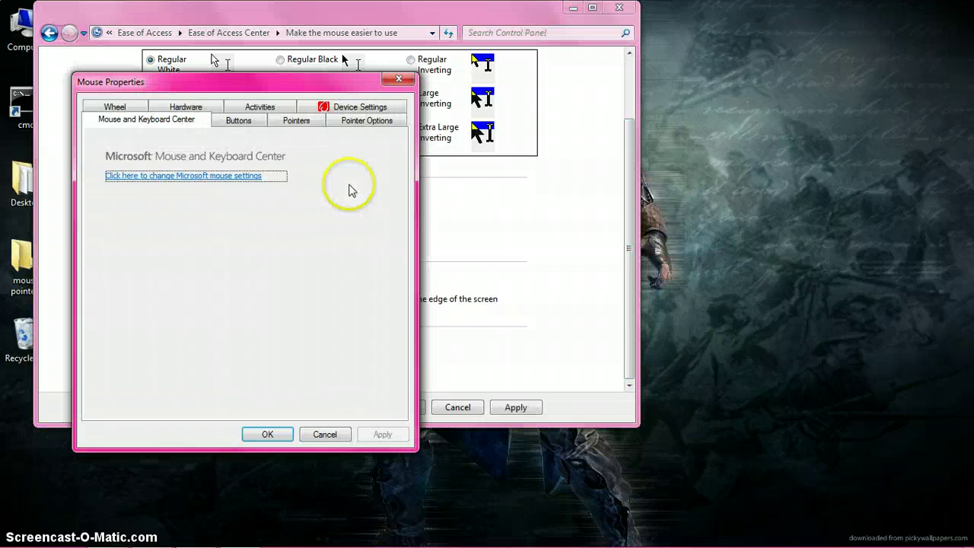
click(297, 120)
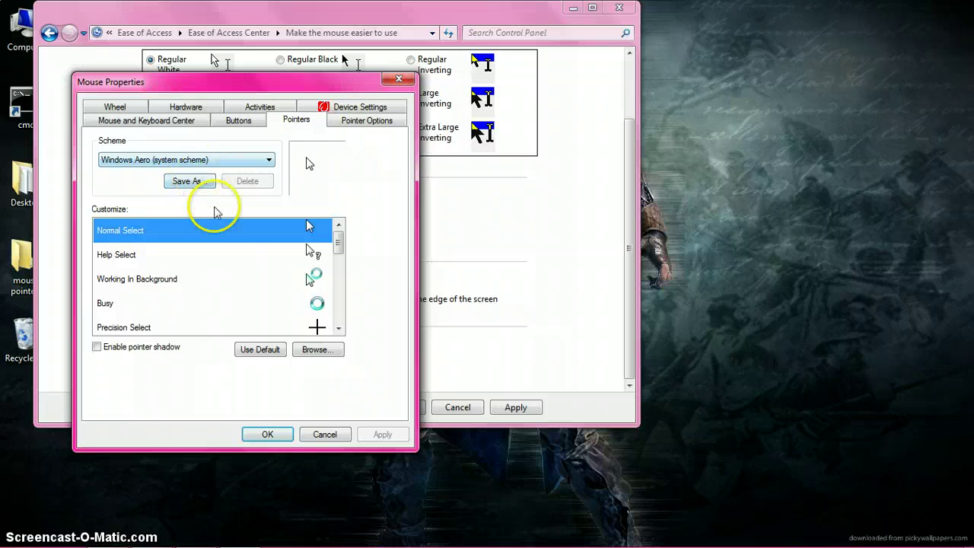
Step: Review the available pointer schemes and set the scheme to (None)
click(218, 162)
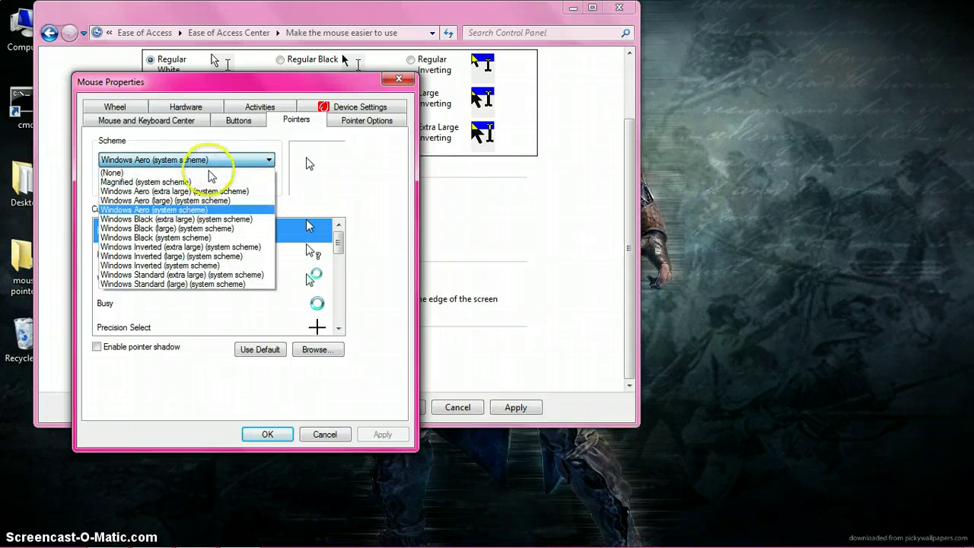
click(218, 159)
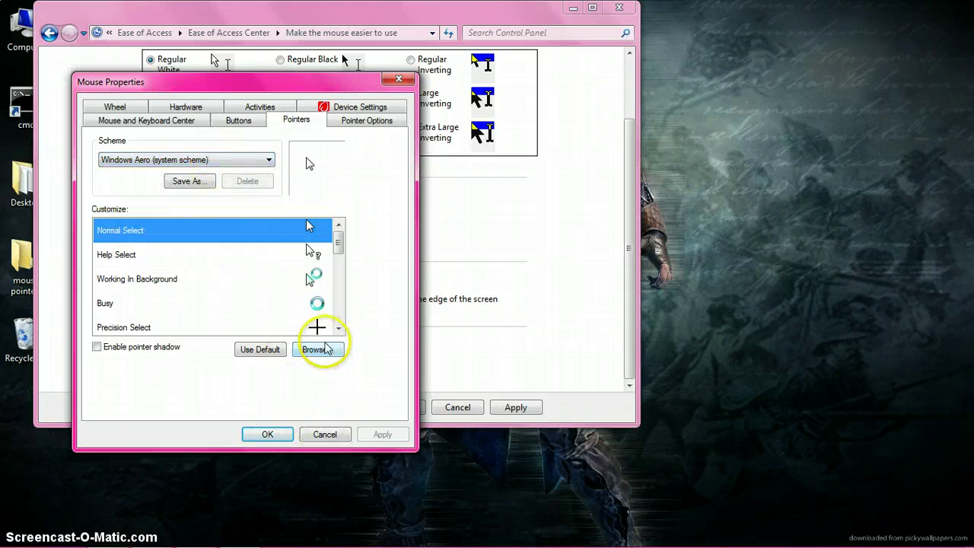
click(218, 160)
scroll(207, 191, up, 1)
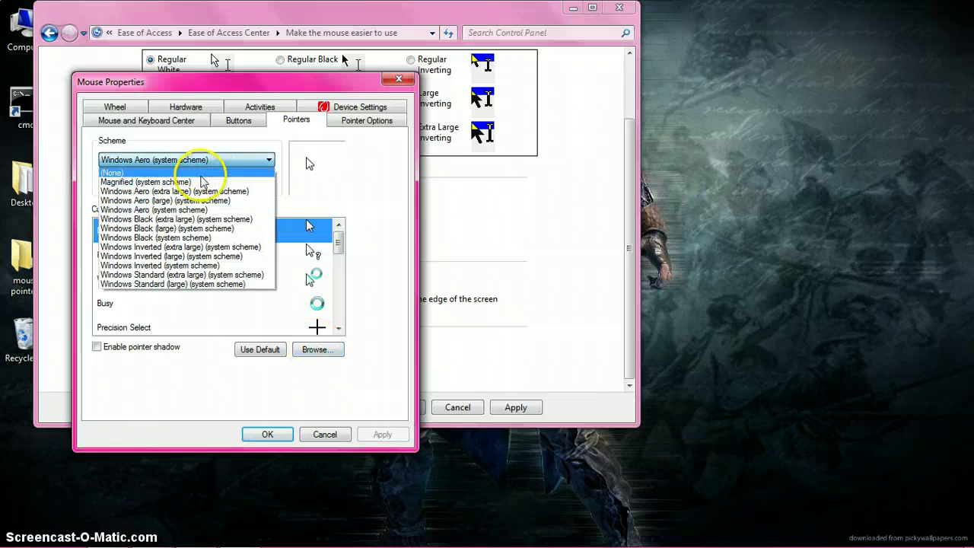
click(137, 171)
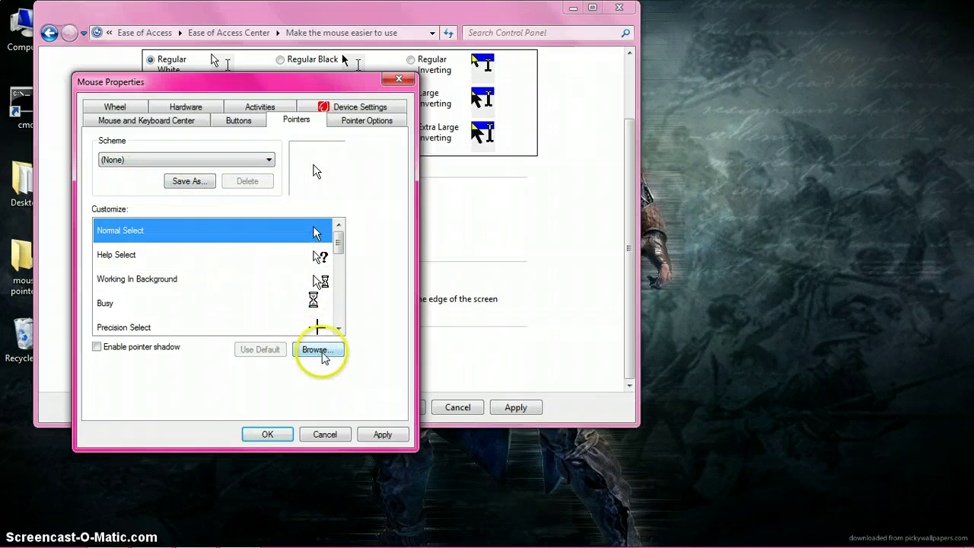
click(202, 161)
click(203, 161)
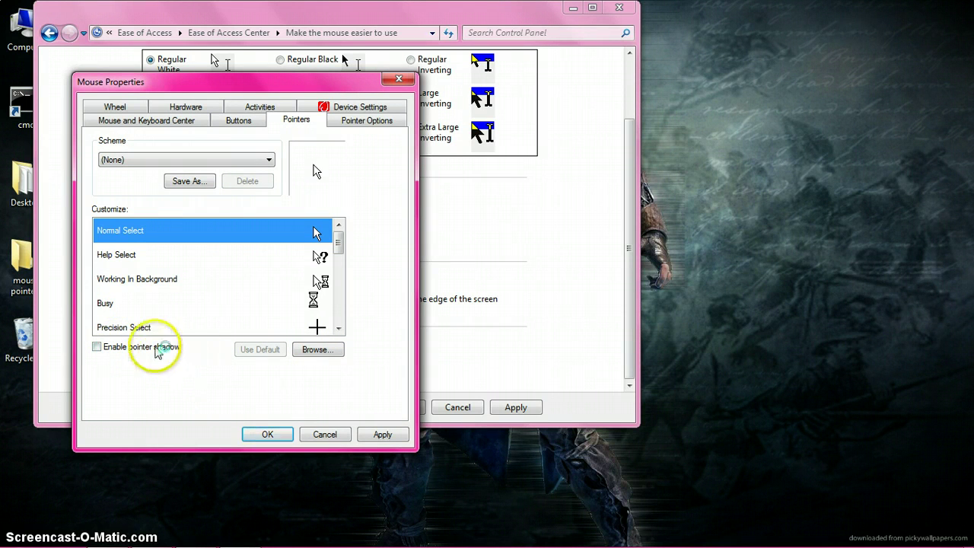
Step: Toggle the pointer shadow on and off and apply the pointer settings
click(125, 350)
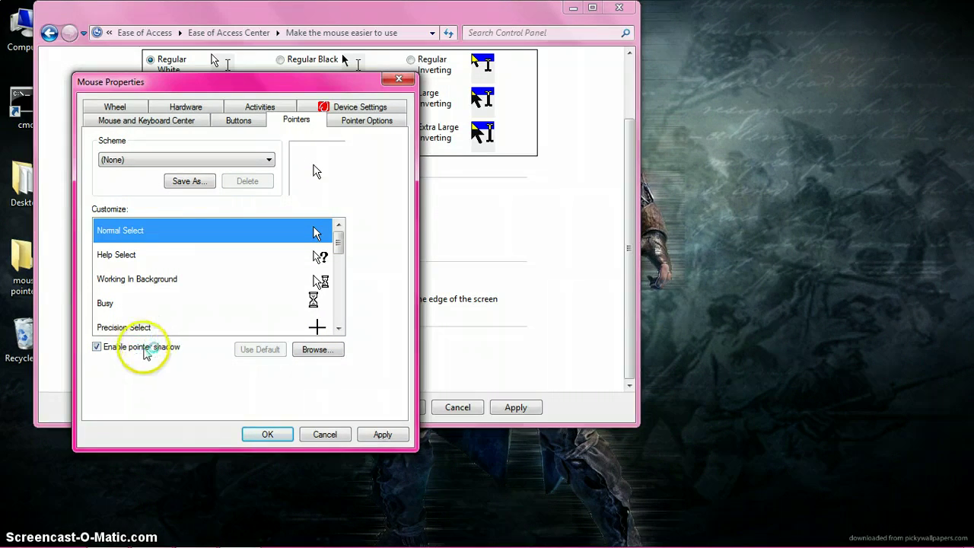
click(142, 351)
click(142, 351)
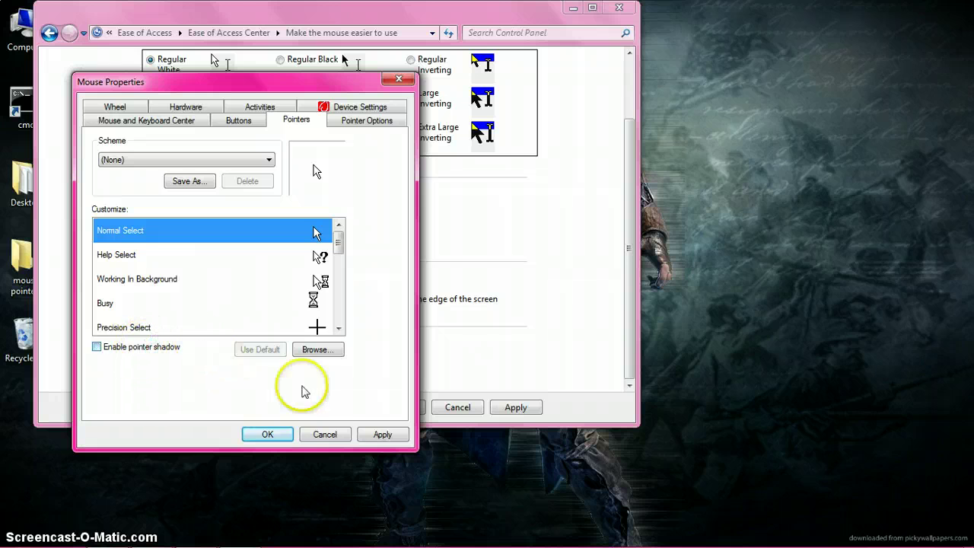
click(382, 434)
click(141, 348)
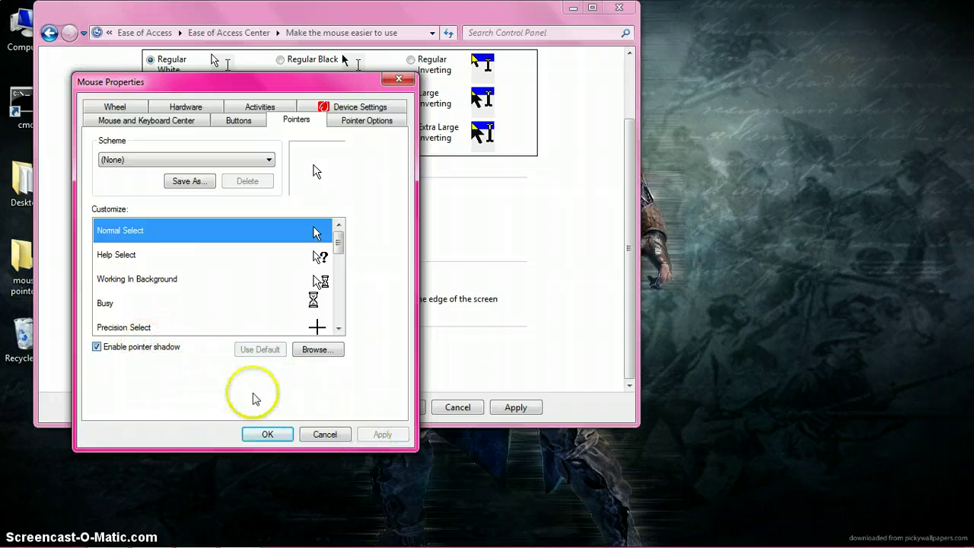
click(380, 434)
Step: Try to find a Normal Select cursor in the desktop's mouse pointers folder, filtering by Static Cursors and All Files, and close the file browser
click(318, 350)
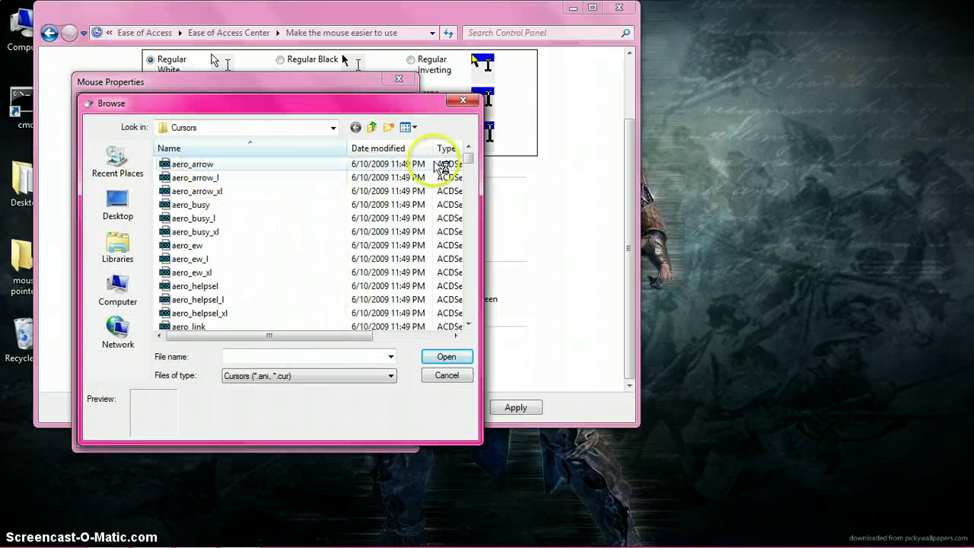
click(126, 209)
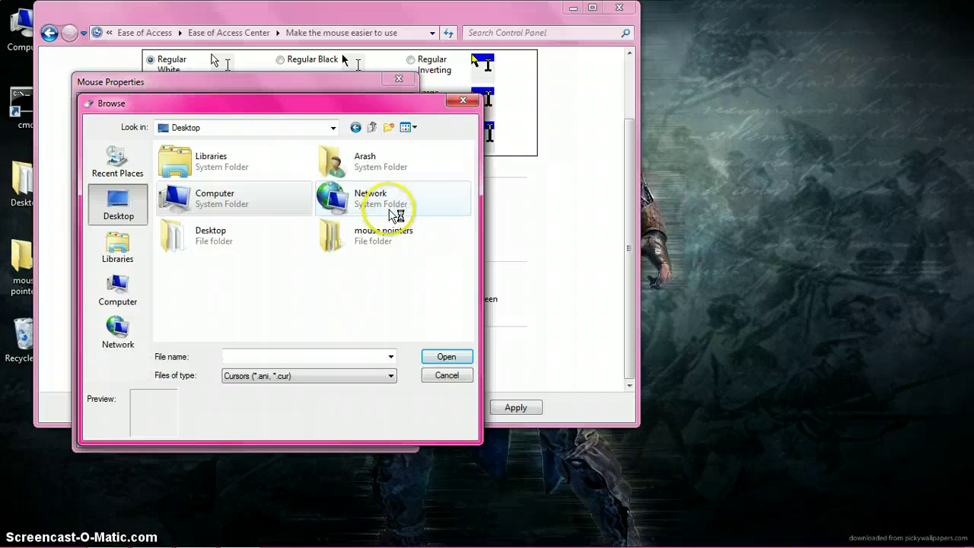
click(409, 237)
click(425, 352)
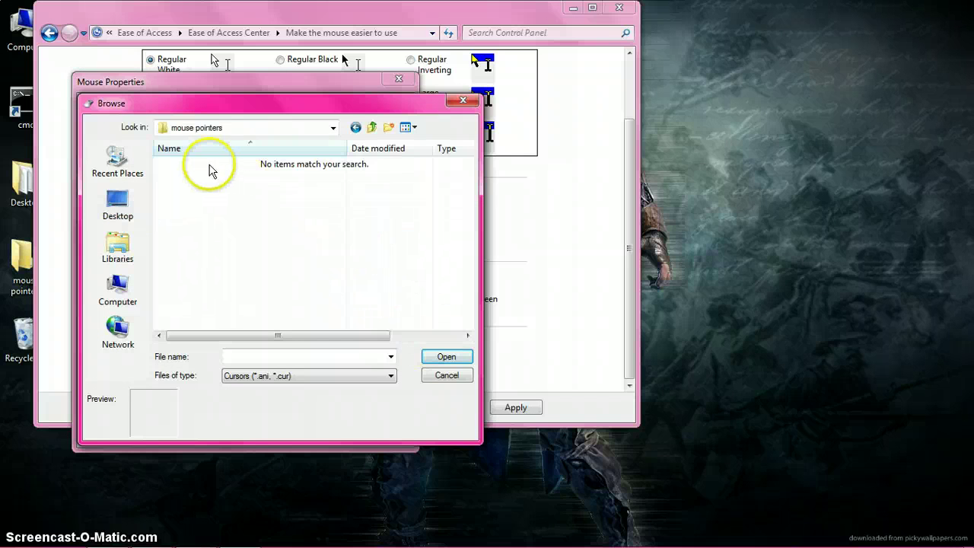
click(333, 376)
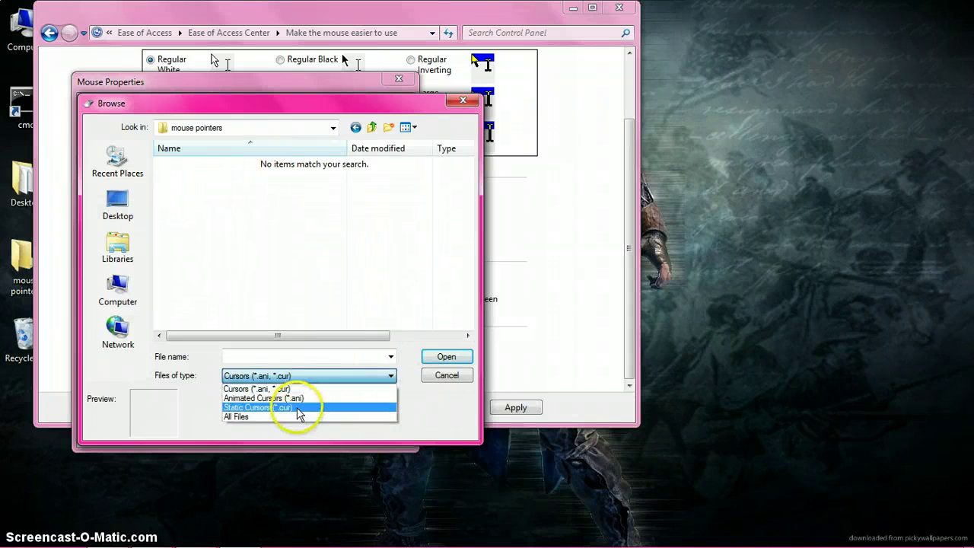
click(296, 409)
click(256, 375)
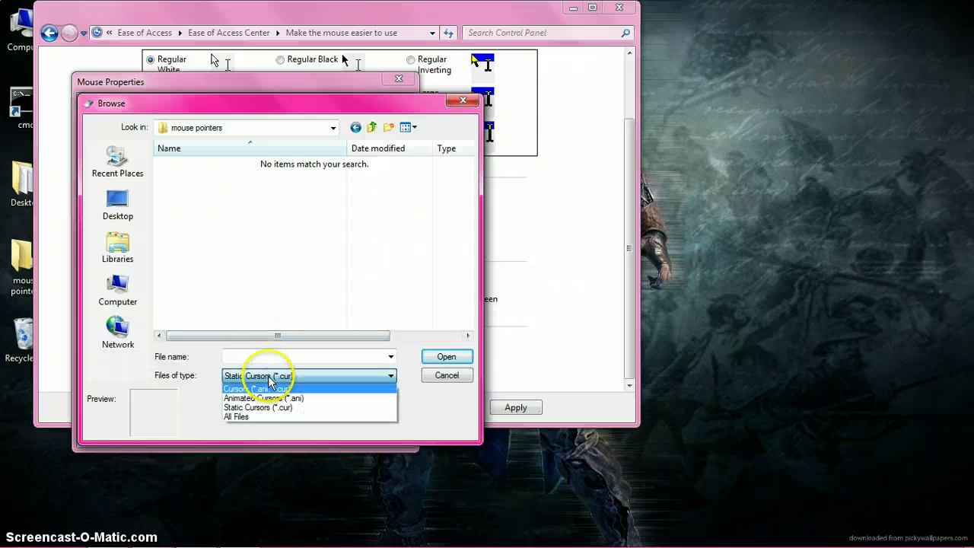
click(254, 416)
click(212, 165)
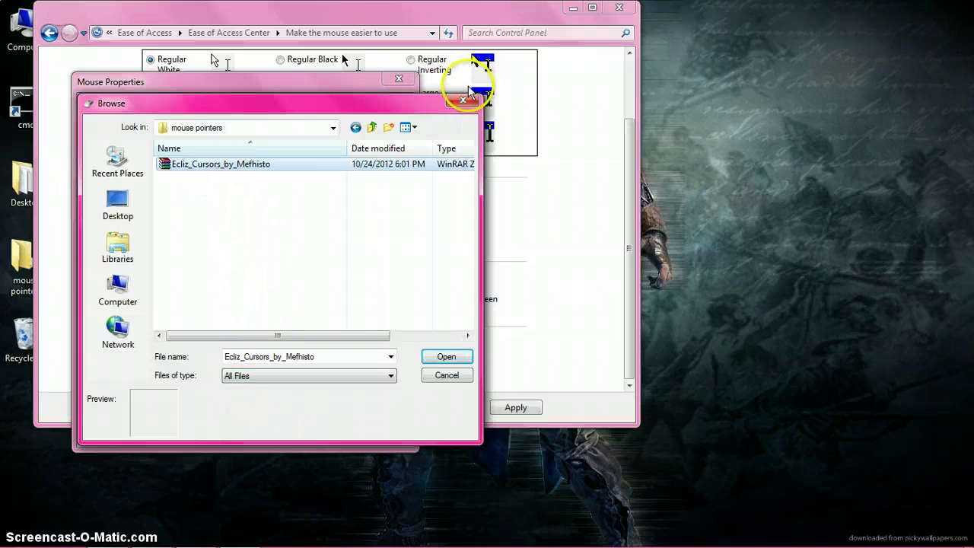
click(462, 101)
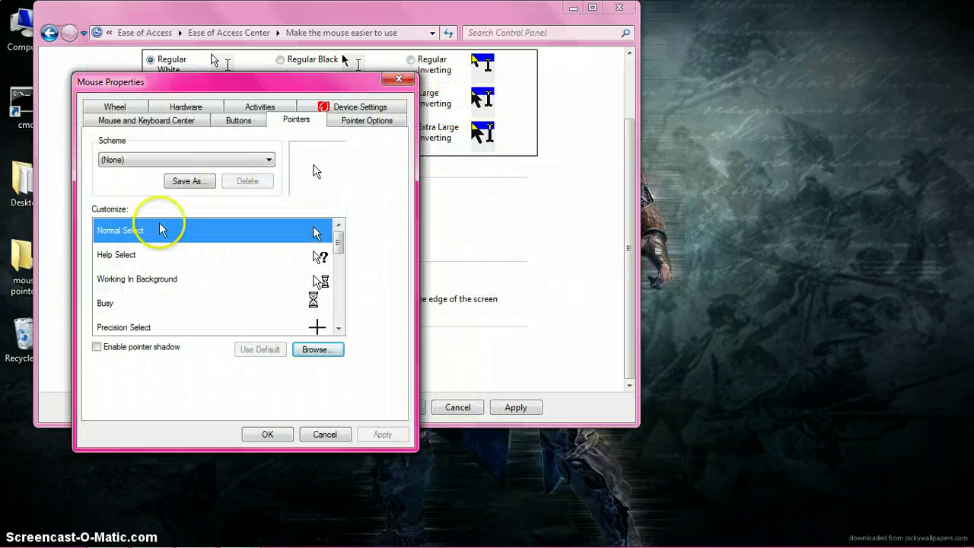
Step: Extract the Ecliz_Cursors_by_Mefhisto archive directly into the desktop's mouse pointers folder and close the folder window
double_click(34, 255)
right_click(518, 102)
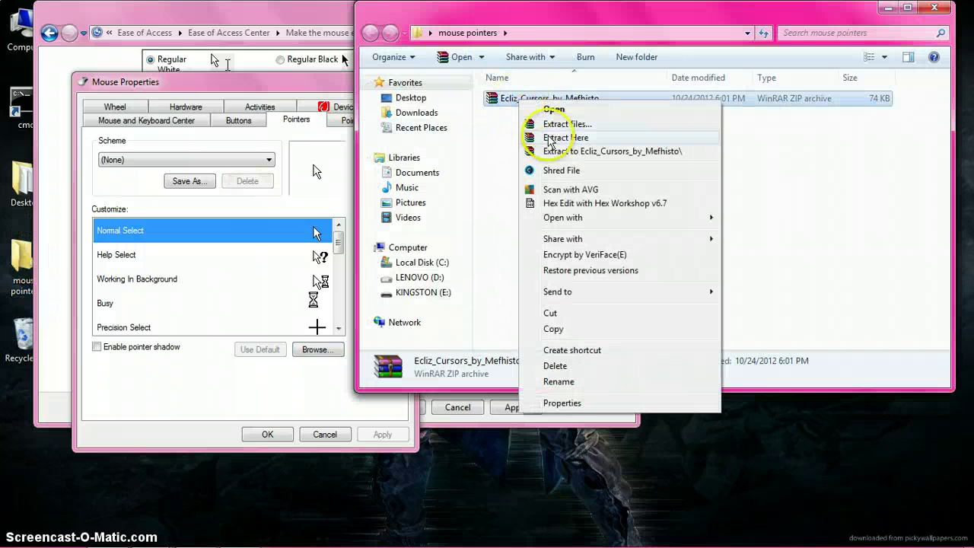
click(565, 140)
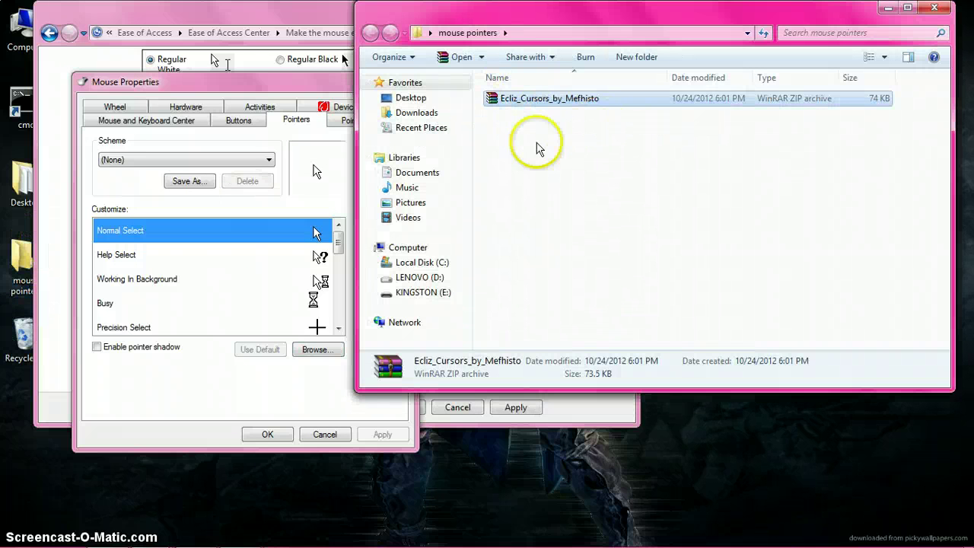
click(935, 8)
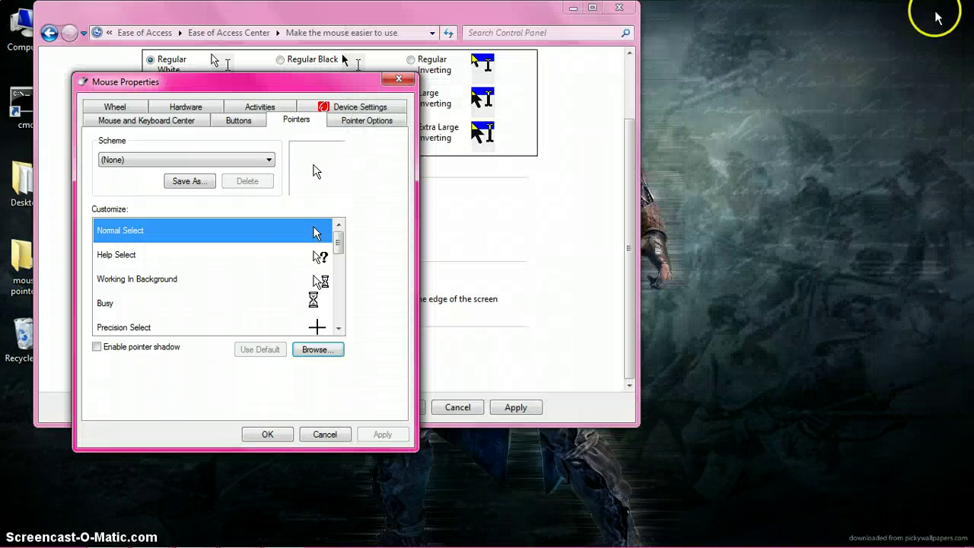
Step: Assign the Arrow cursor from the desktop's mouse pointers folder to Normal Select and apply the change
click(317, 349)
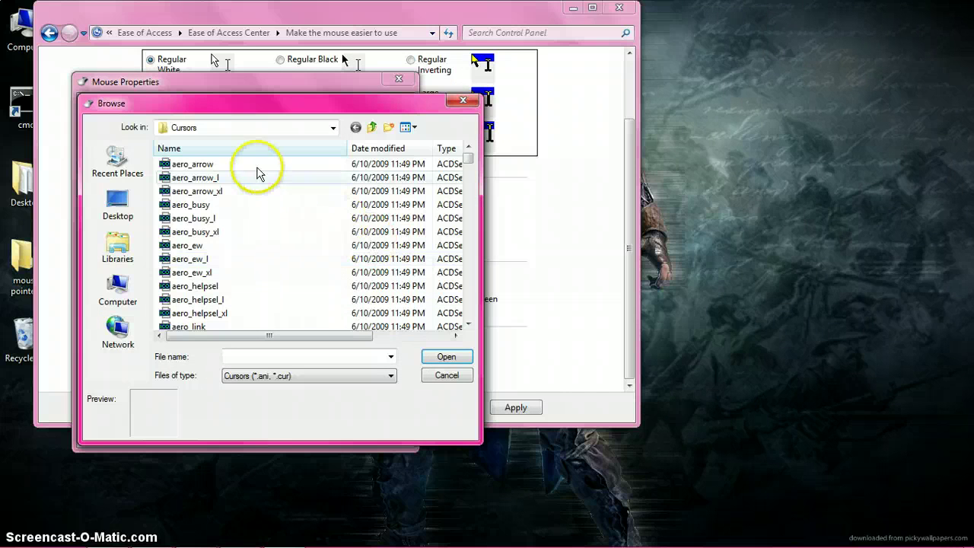
click(99, 204)
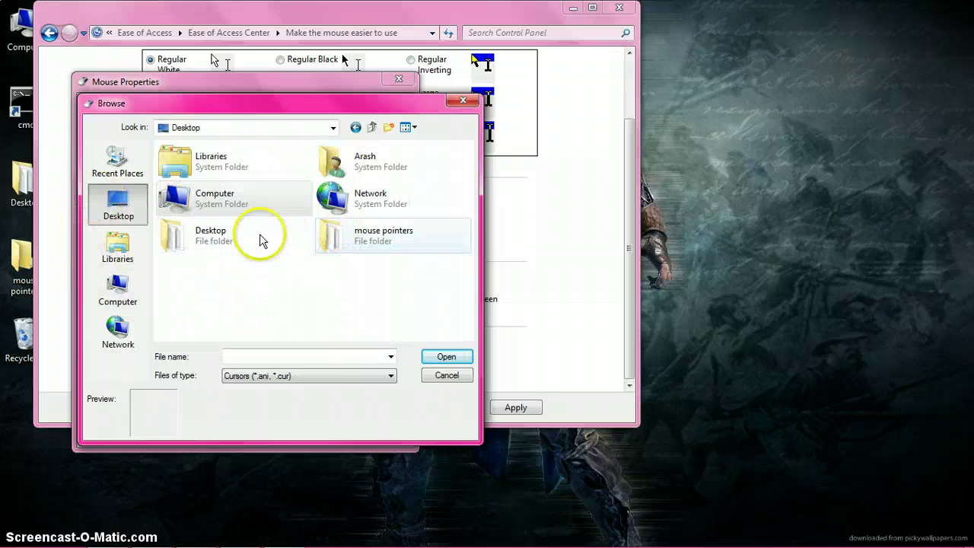
double_click(264, 237)
key(BackSpace)
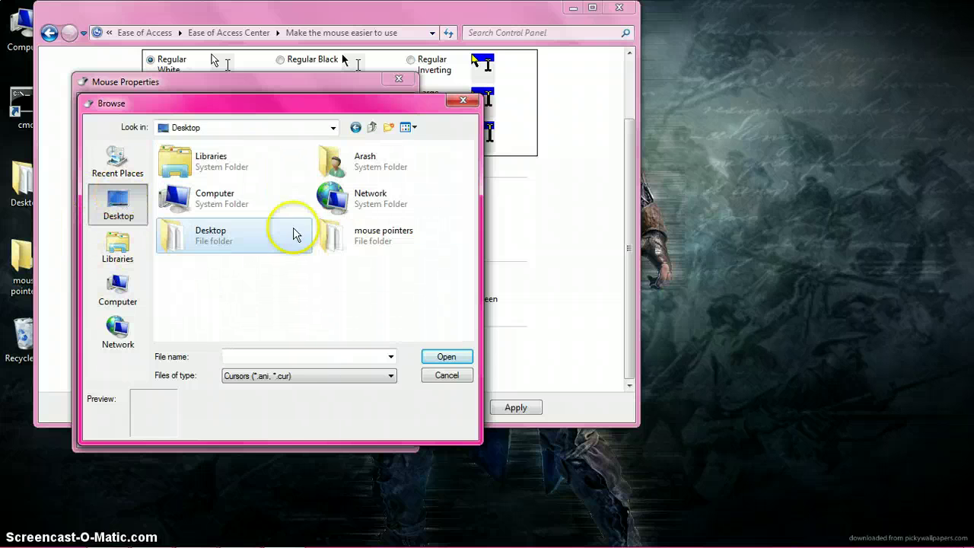
double_click(385, 242)
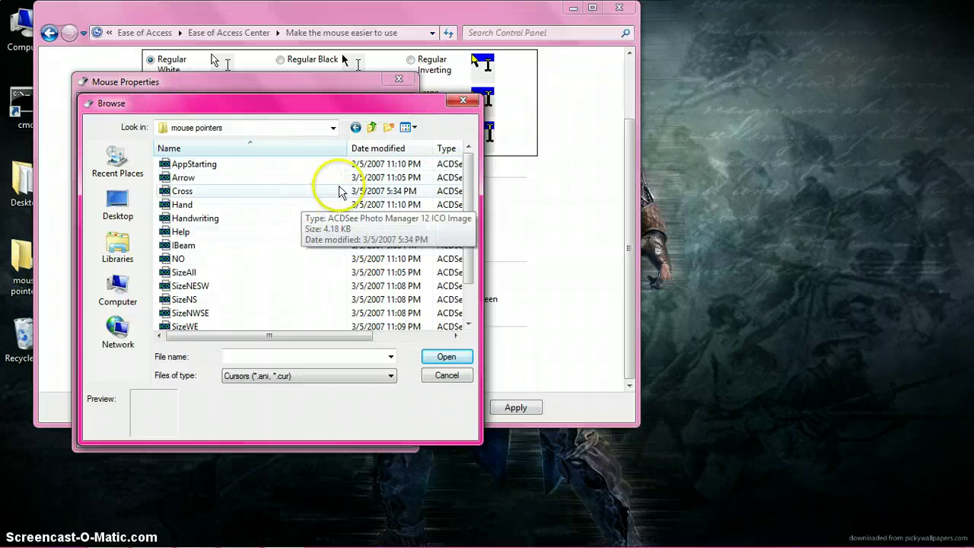
drag(472, 199, 466, 219)
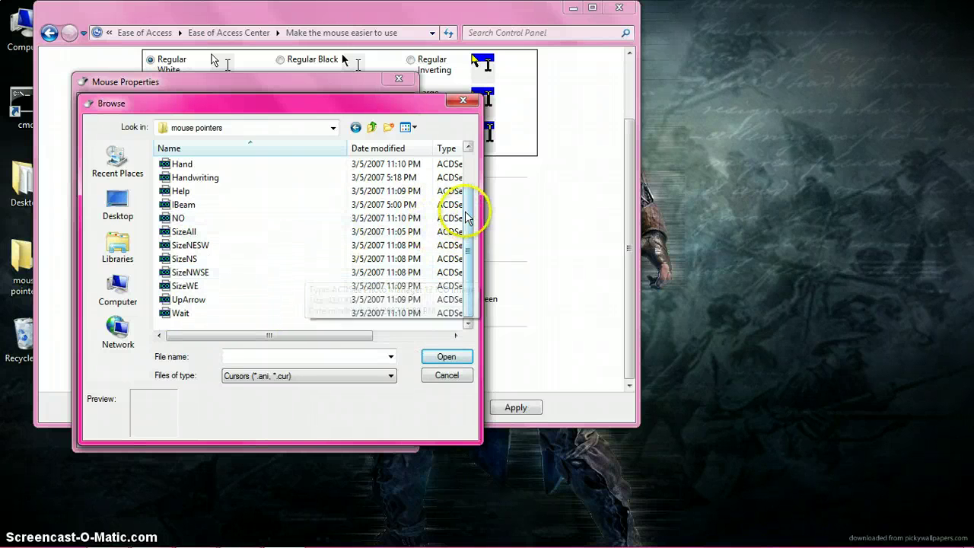
drag(468, 213, 476, 182)
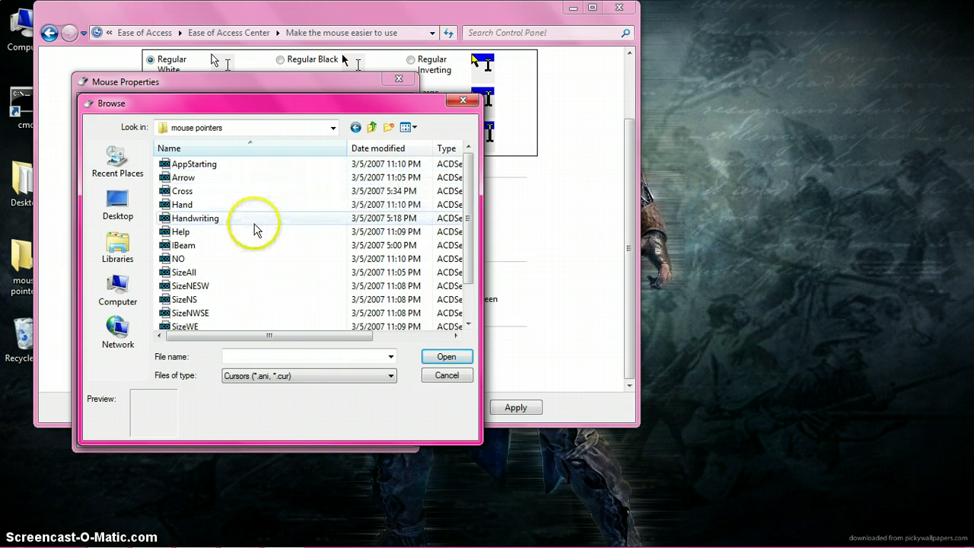
click(403, 178)
click(449, 359)
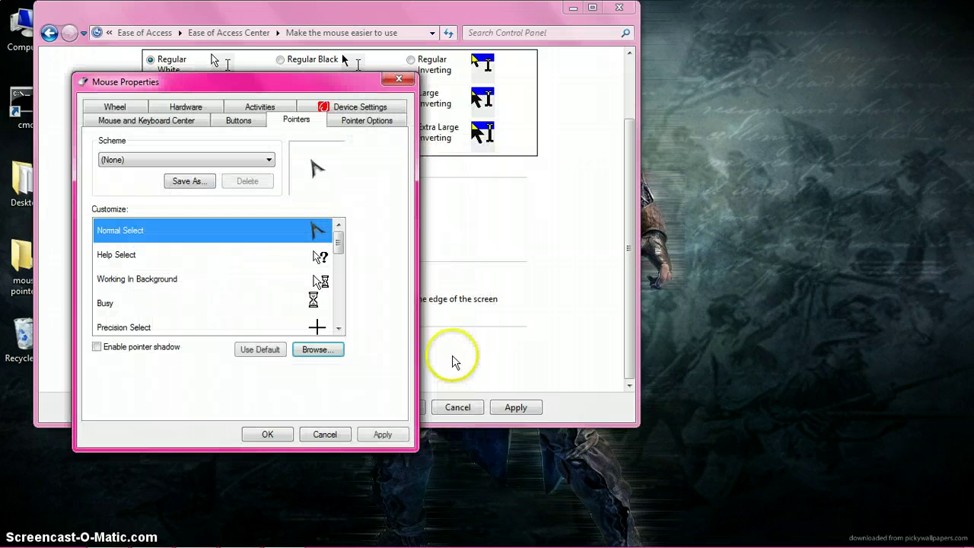
click(376, 435)
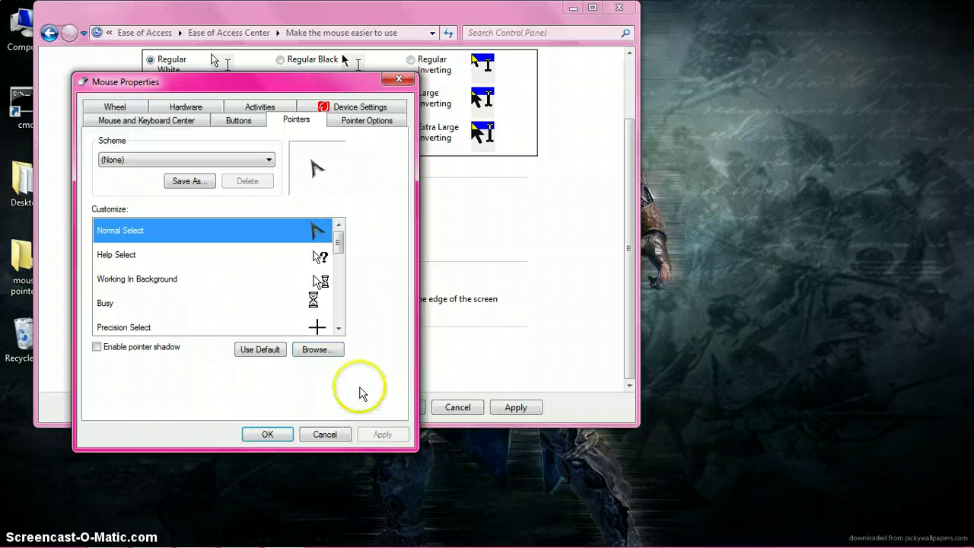
Step: Assign the Help cursor from the mouse pointers folder to Help Select
click(319, 257)
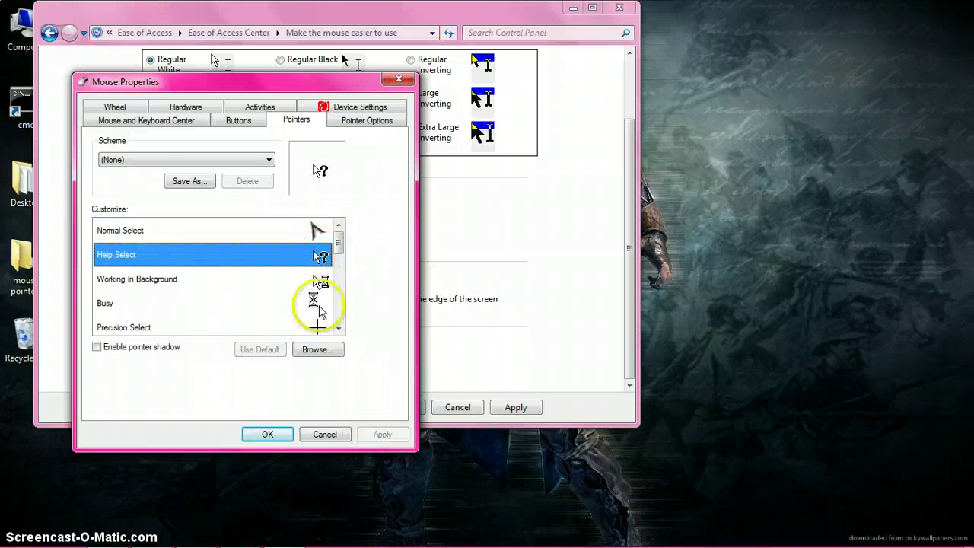
click(320, 351)
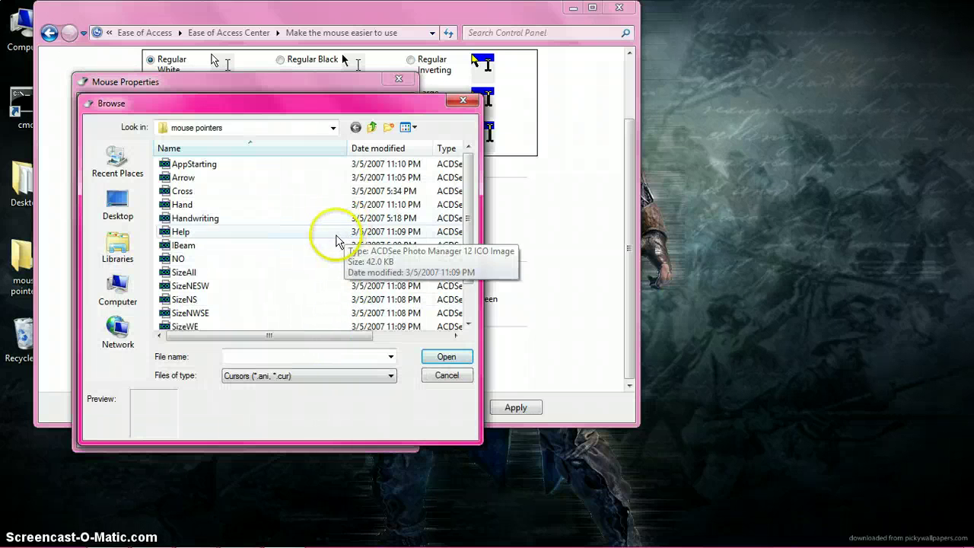
click(336, 235)
click(449, 357)
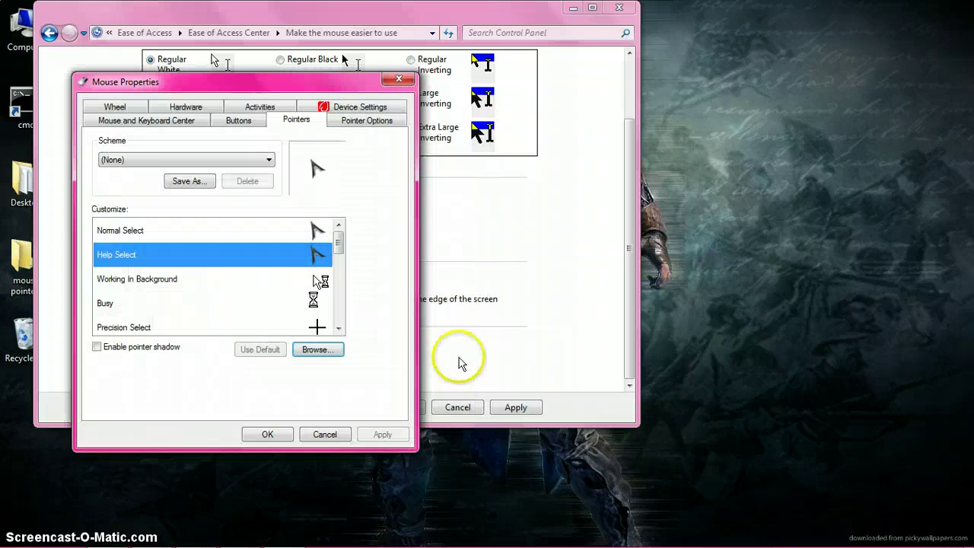
click(318, 351)
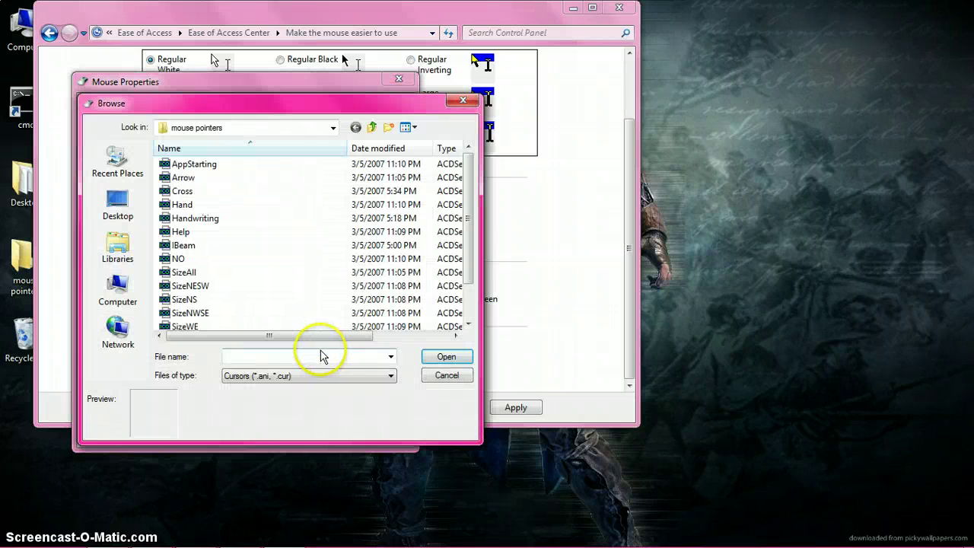
click(462, 102)
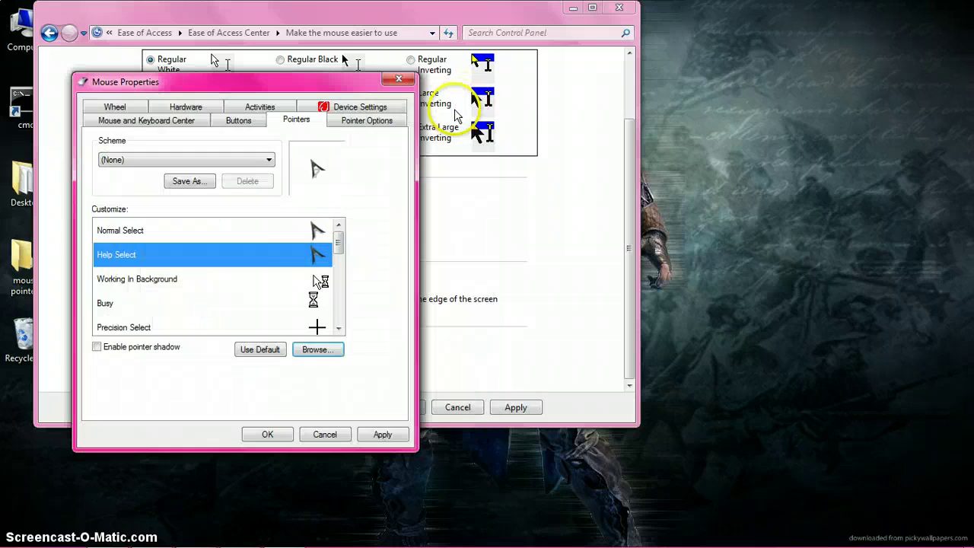
Step: Compare the previews of the Normal Select, Help Select and Working In Background pointers
click(315, 282)
click(316, 258)
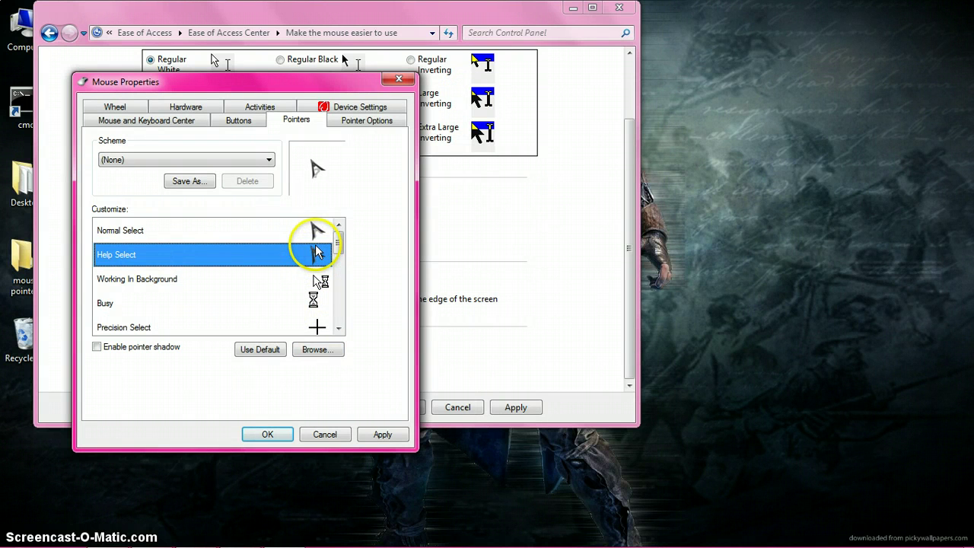
click(313, 232)
click(314, 254)
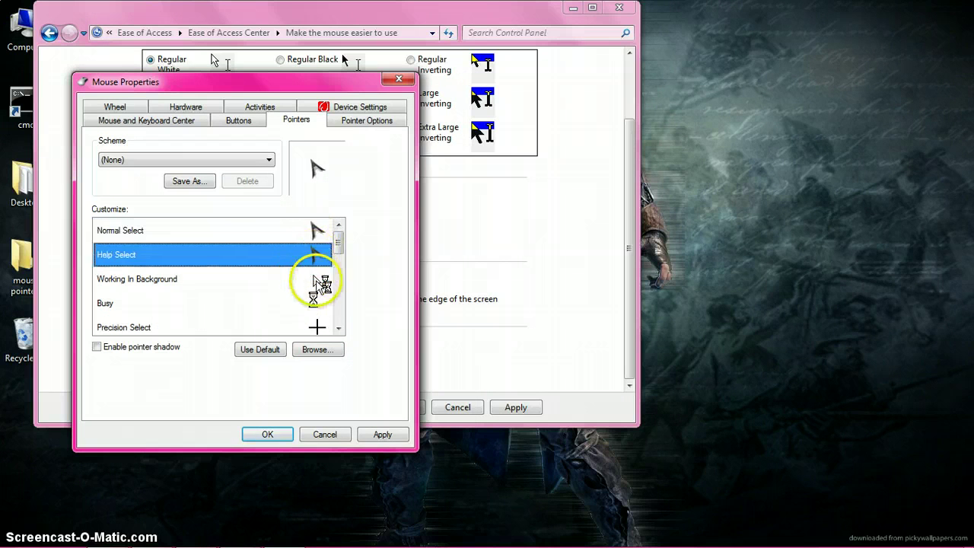
click(320, 280)
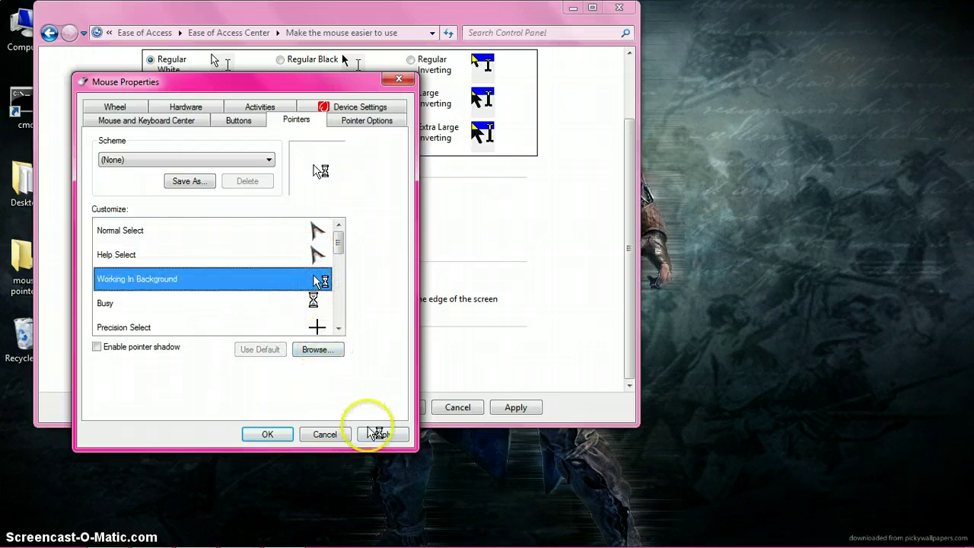
click(312, 254)
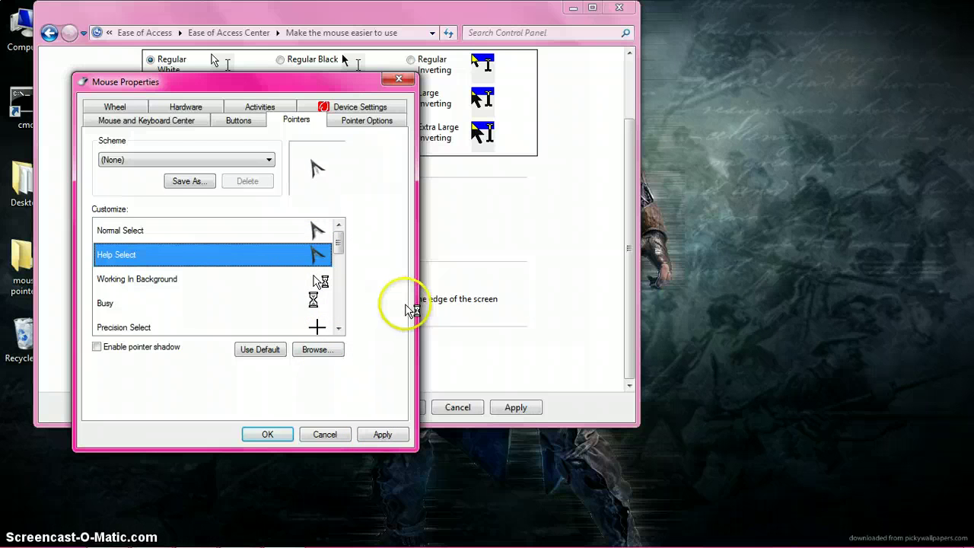
Step: Assign the Wait cursor from the mouse pointers folder to Working In Background
click(316, 281)
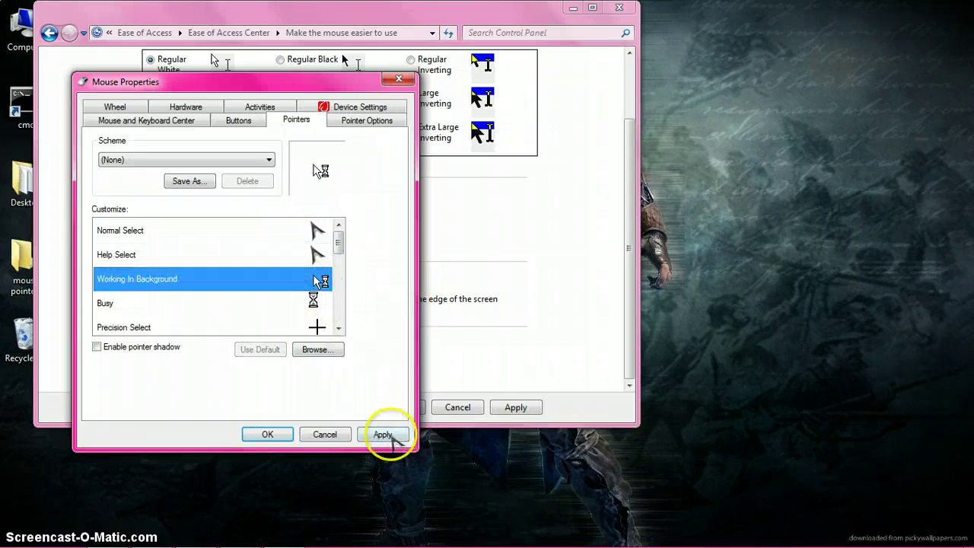
click(326, 351)
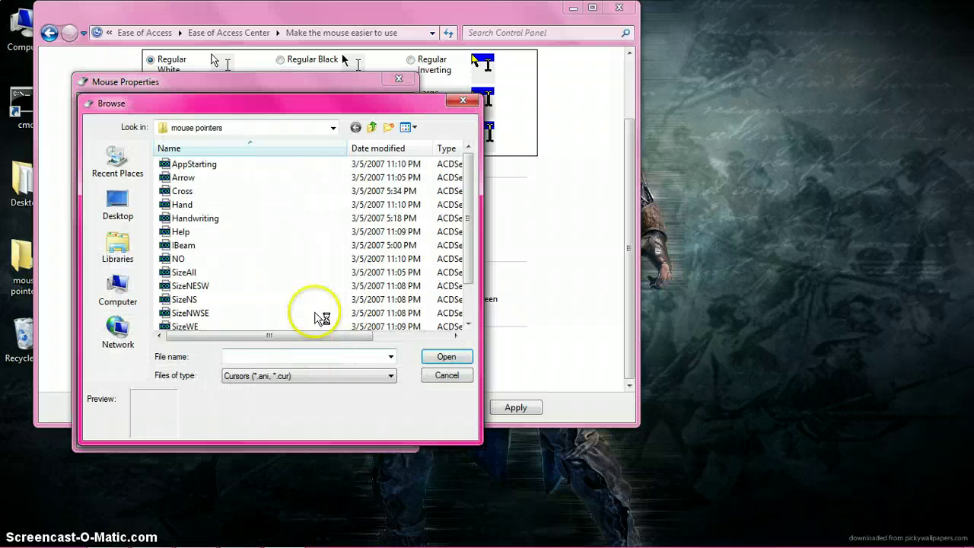
drag(472, 185, 478, 244)
click(278, 316)
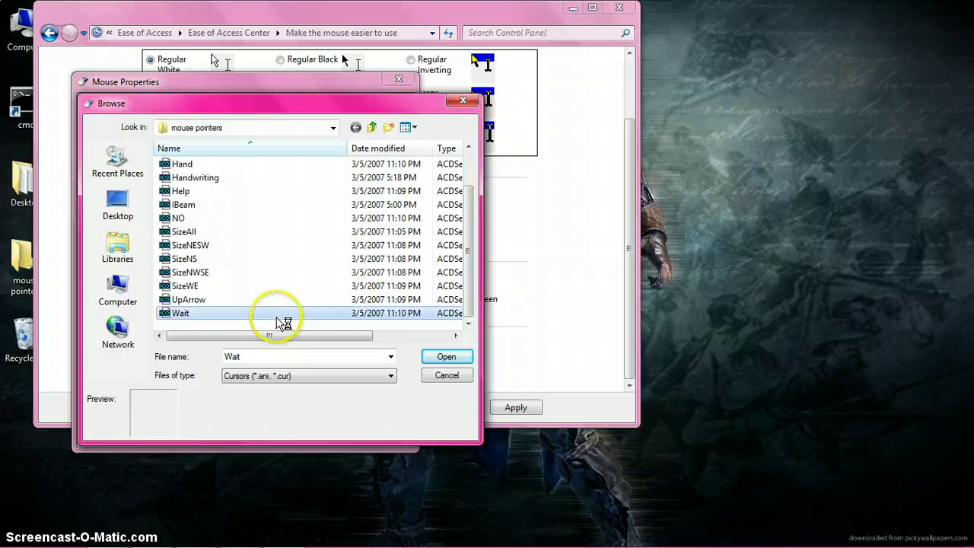
click(443, 359)
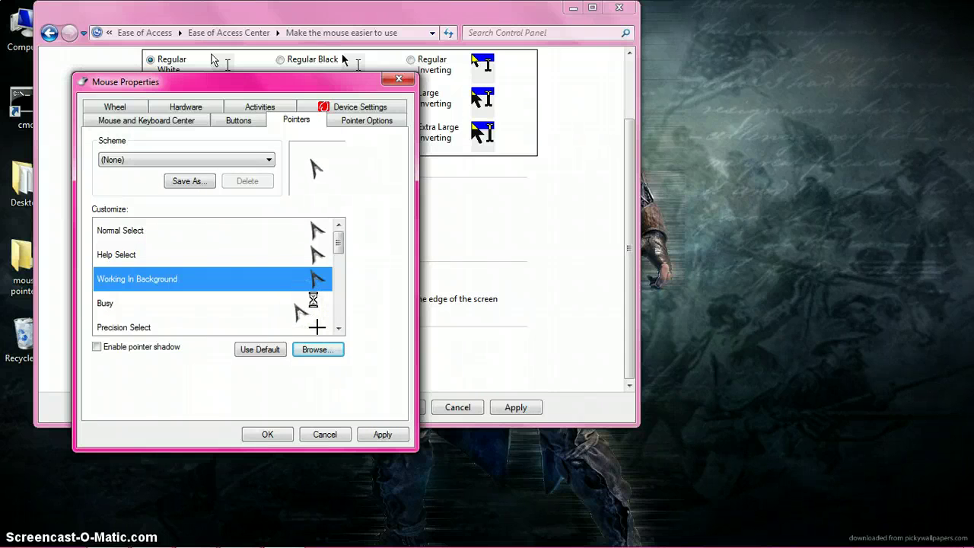
Step: Assign the Cross cursor from the mouse pointers folder to the Busy pointer
click(296, 305)
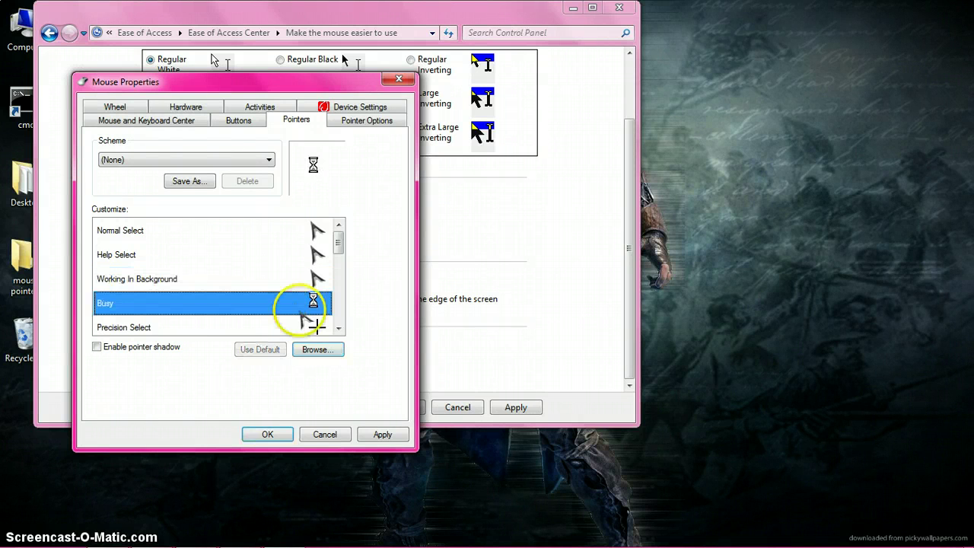
click(319, 348)
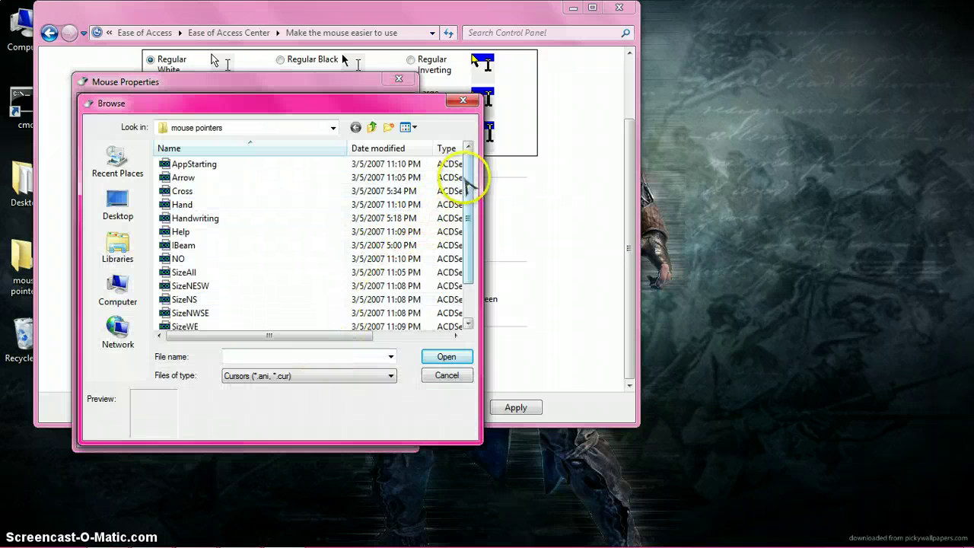
scroll(468, 194, down, 1)
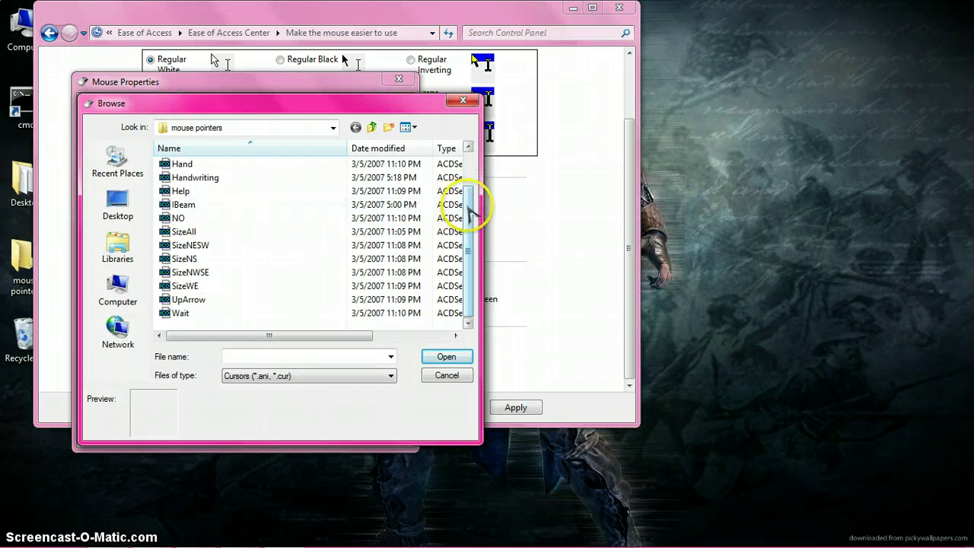
scroll(467, 190, up, 1)
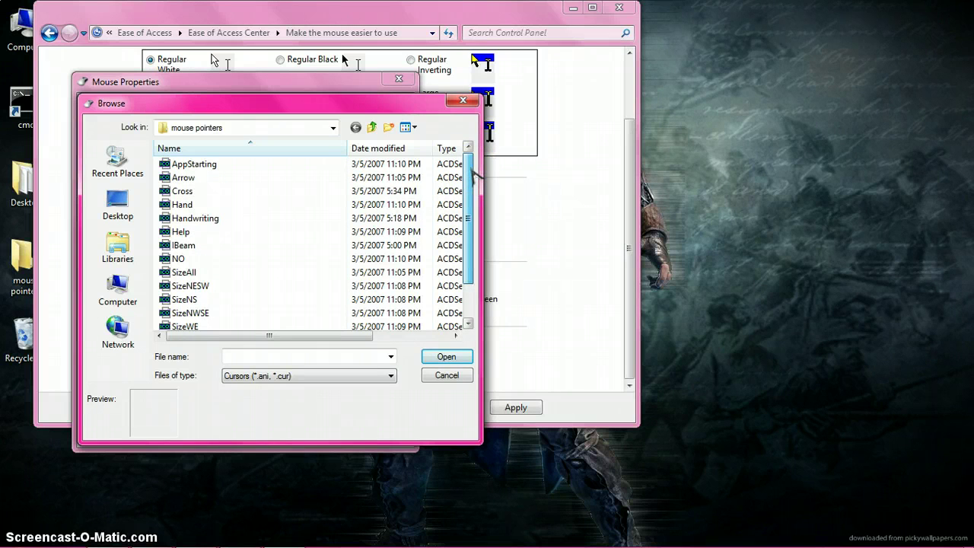
drag(472, 177, 495, 152)
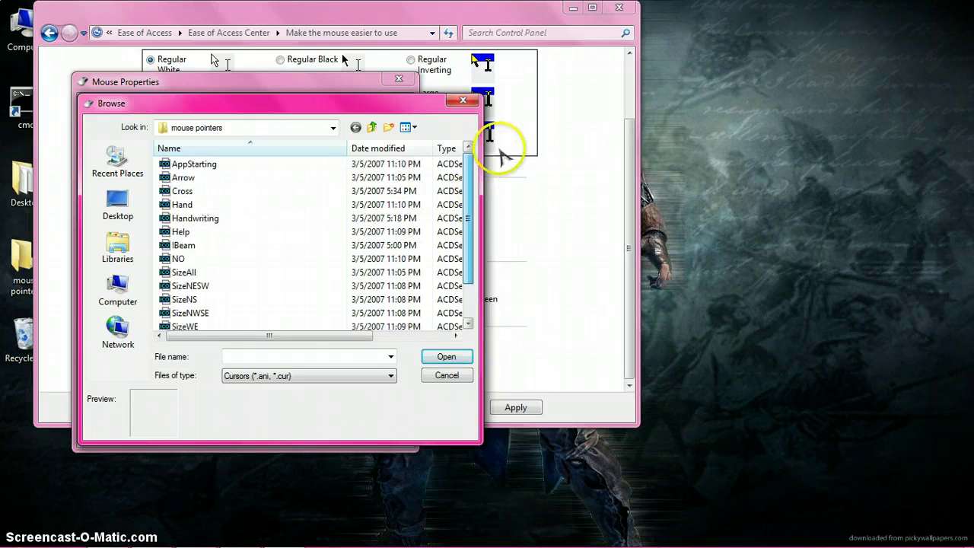
click(259, 191)
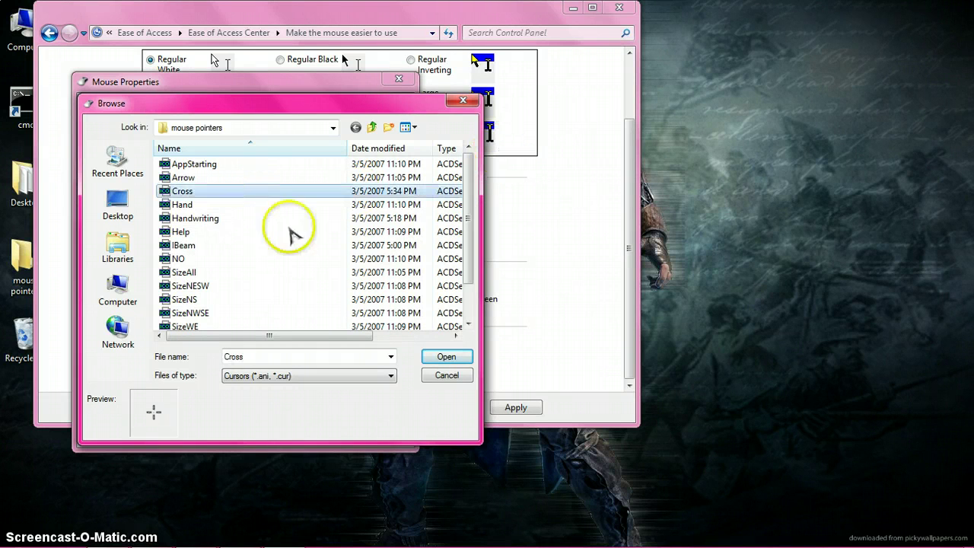
click(442, 357)
Step: Replace the Busy pointer's cursor with NO from the mouse pointers folder
click(315, 348)
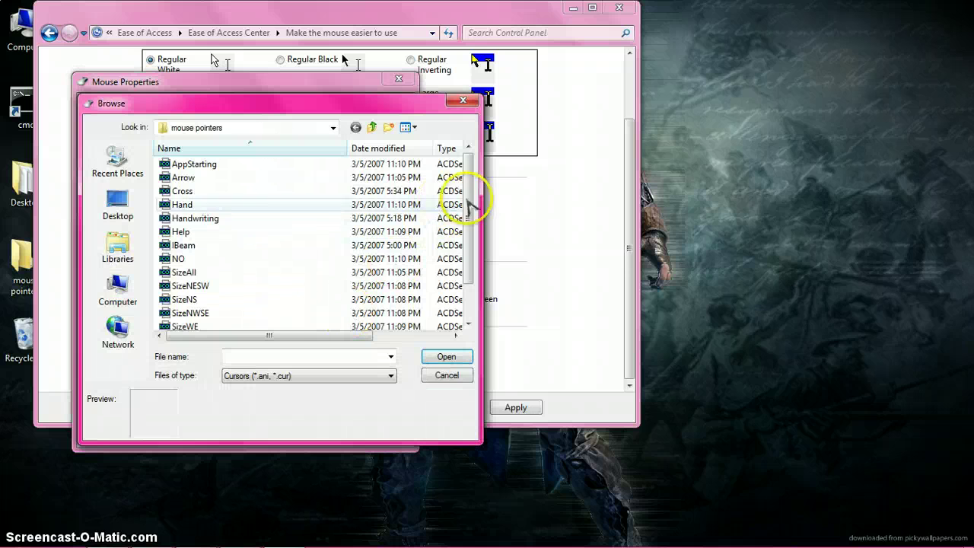
click(264, 259)
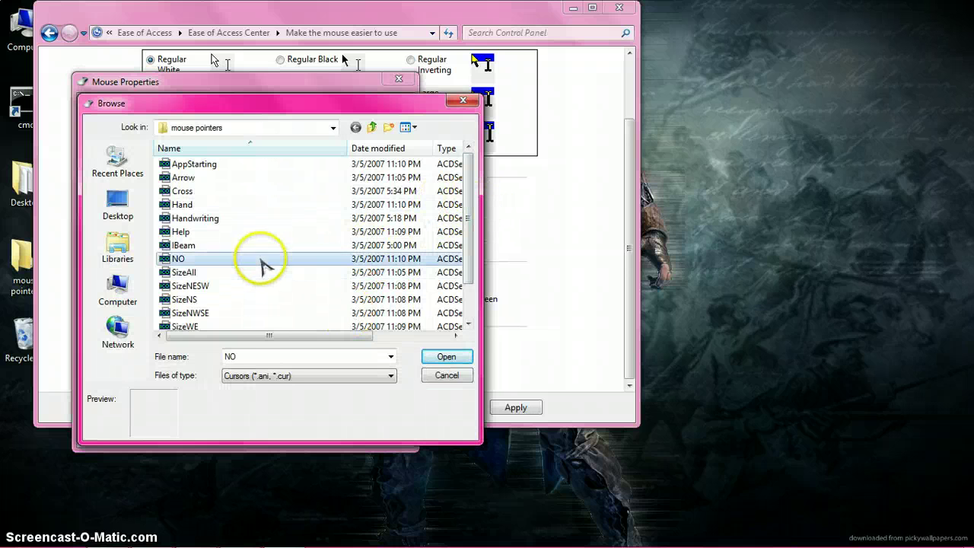
click(446, 357)
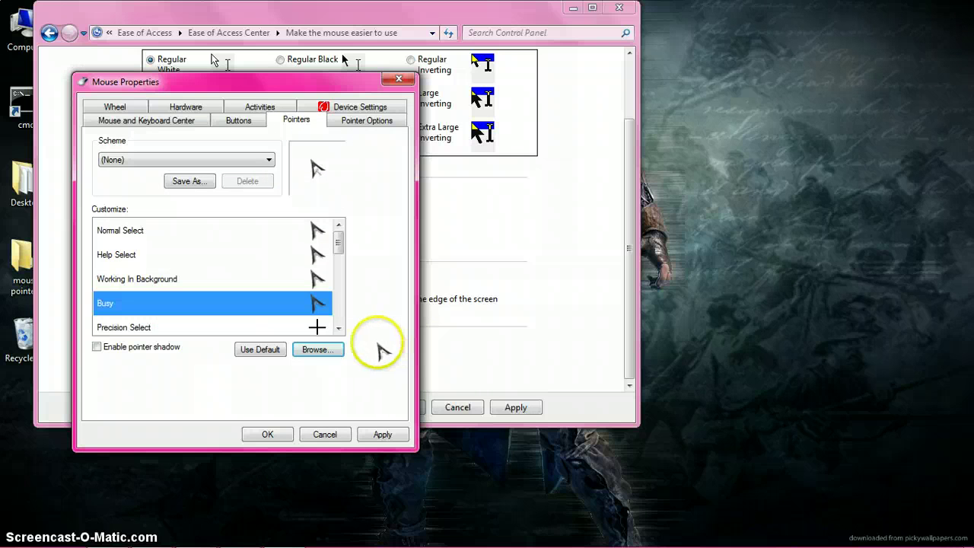
Step: Try the UpArrow cursor from the mouse pointers folder on the Busy pointer
click(333, 350)
drag(468, 207, 467, 287)
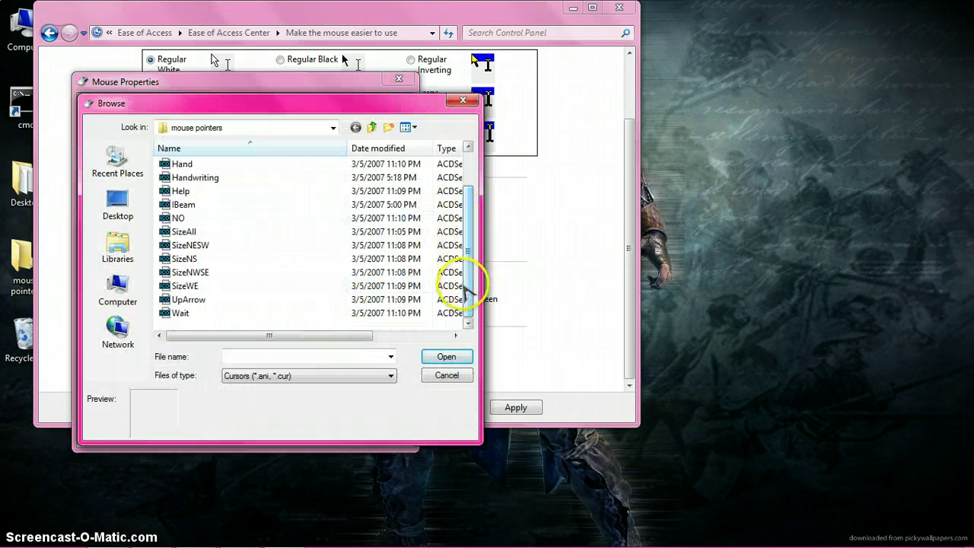
click(342, 299)
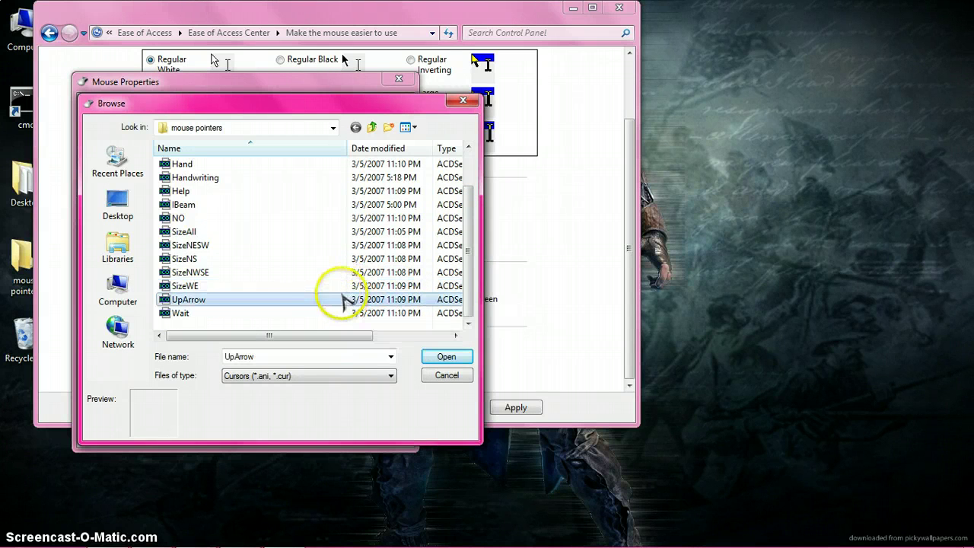
click(430, 356)
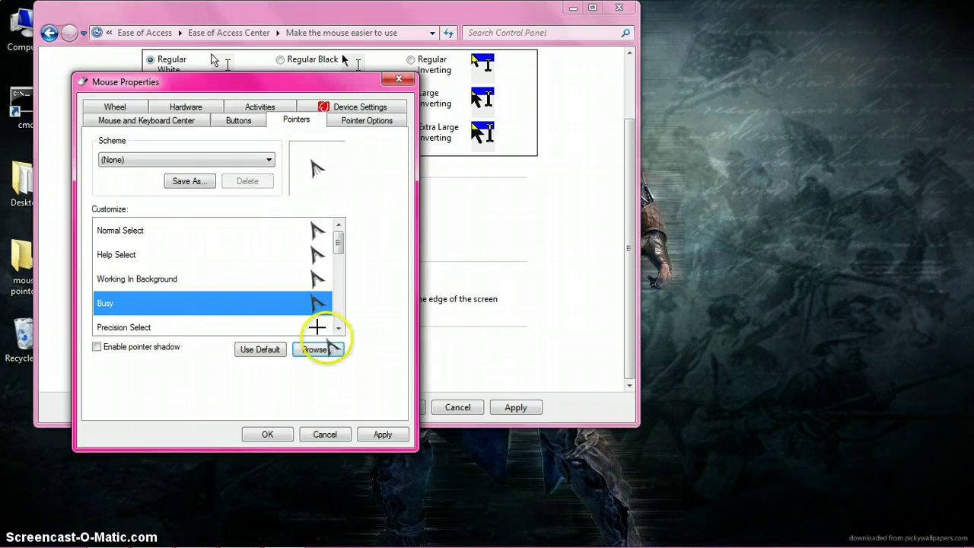
Step: Try the Help cursor from the mouse pointers folder on the Busy pointer
click(315, 349)
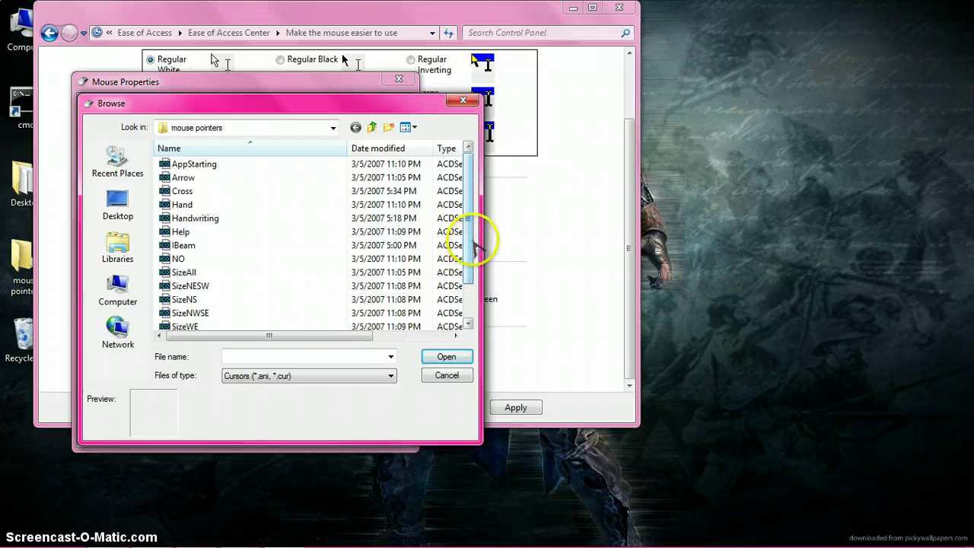
click(266, 235)
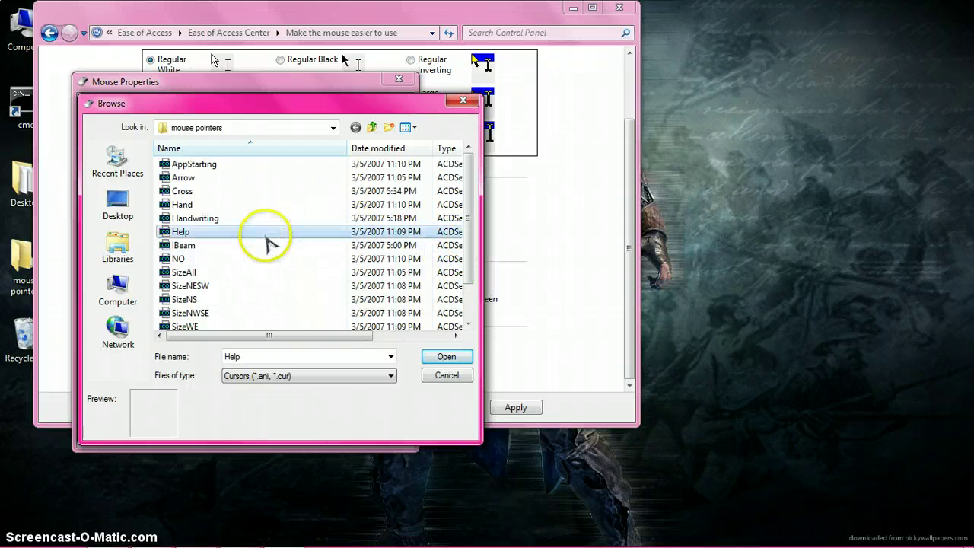
double_click(267, 235)
Step: Try the IBeam cursor from the mouse pointers folder on the Busy pointer
click(323, 351)
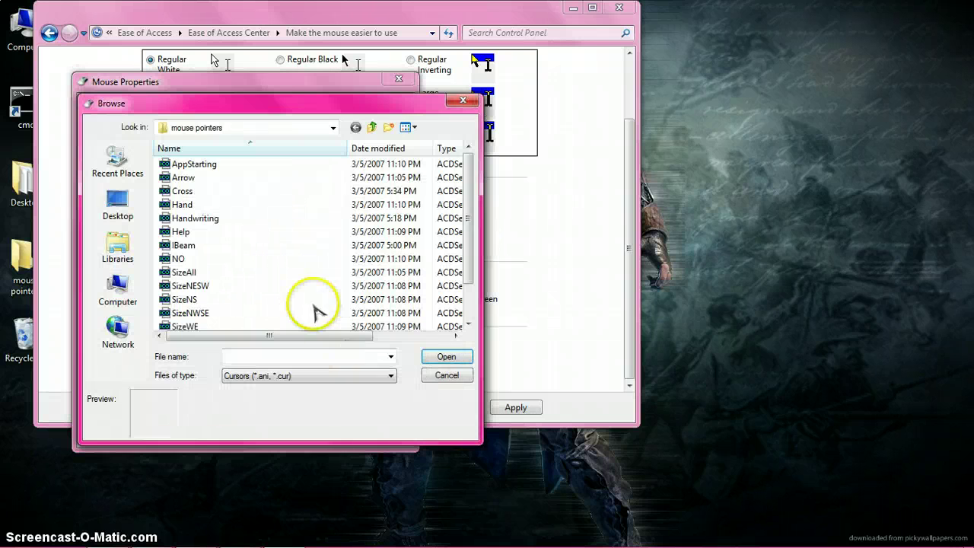
click(209, 248)
click(441, 358)
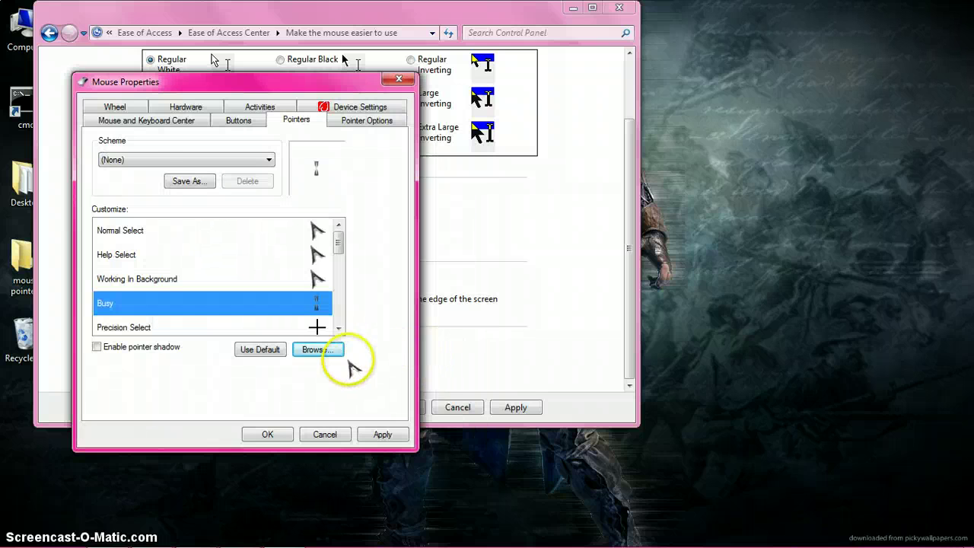
click(318, 352)
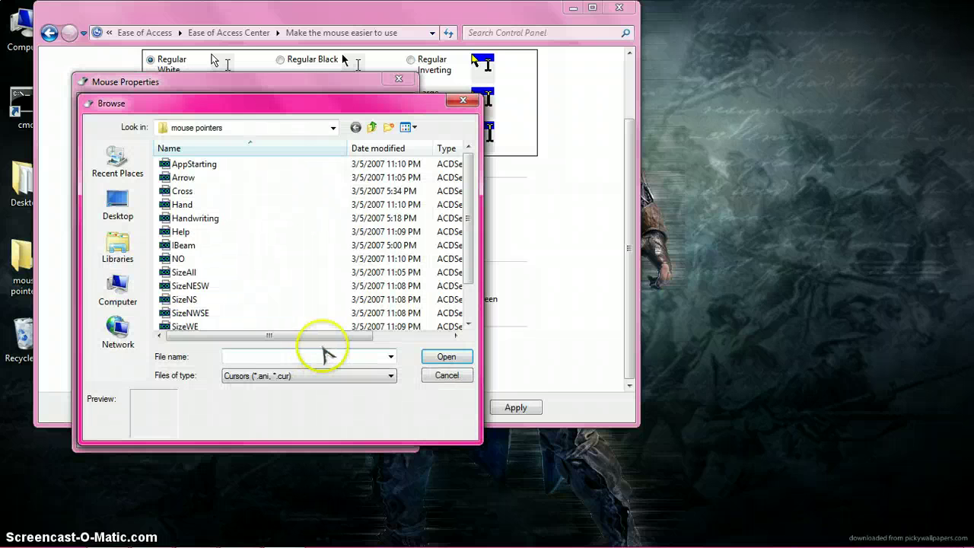
drag(455, 260, 363, 271)
double_click(371, 259)
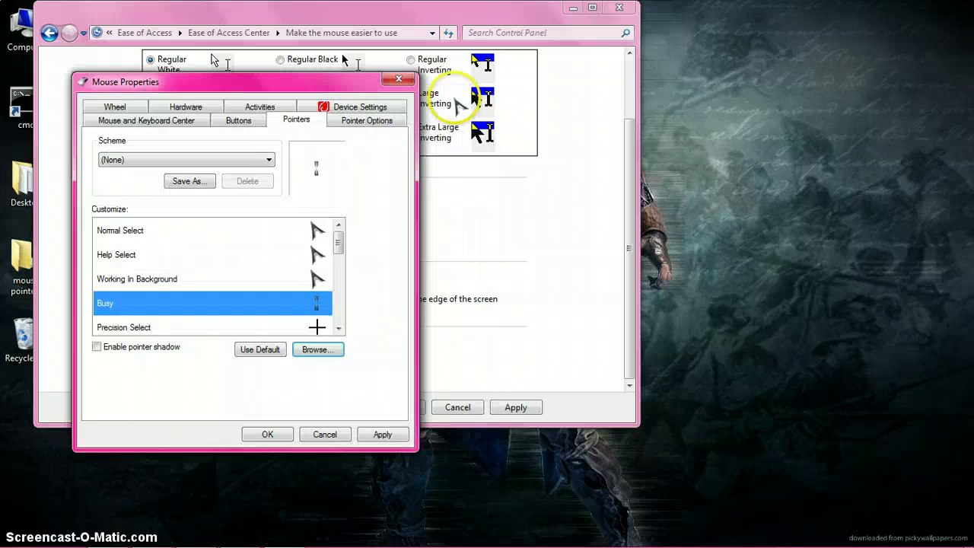
Step: Assign the Cross cursor from the mouse pointers folder to Precision Select
scroll(342, 250, down, 2)
click(308, 279)
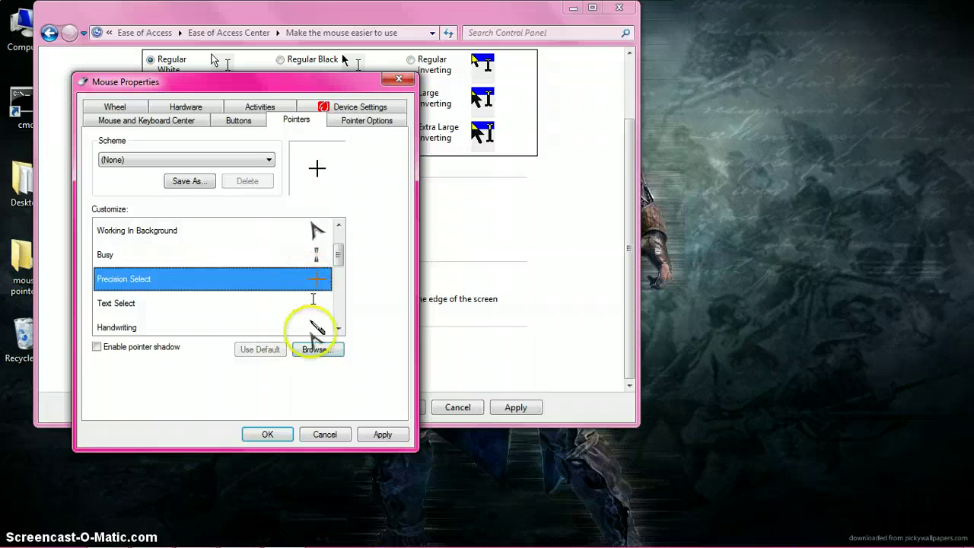
click(318, 350)
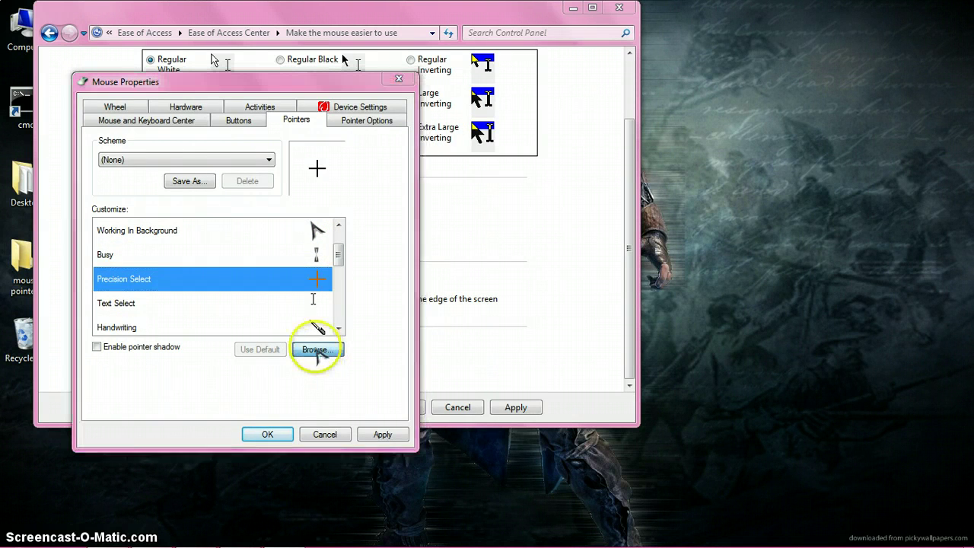
scroll(457, 262, down, 1)
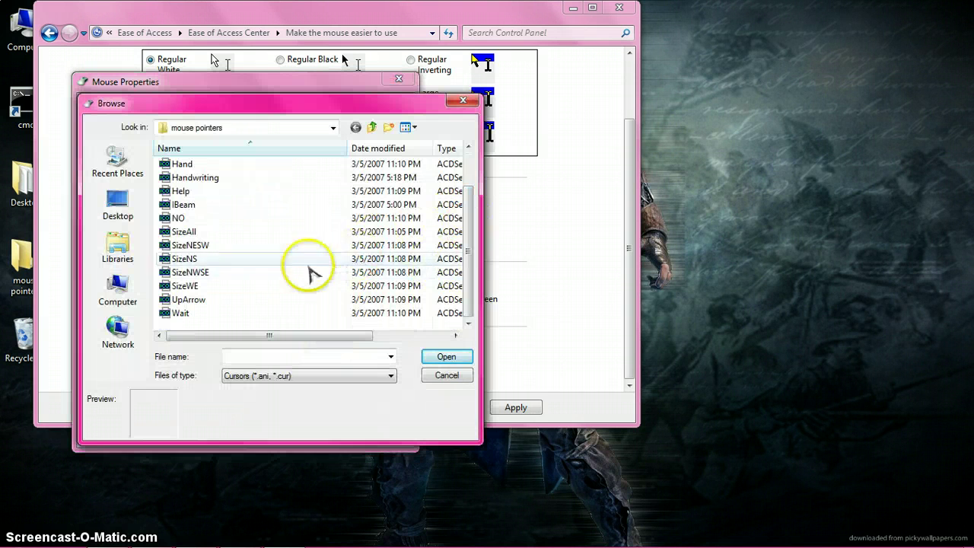
scroll(467, 220, up, 3)
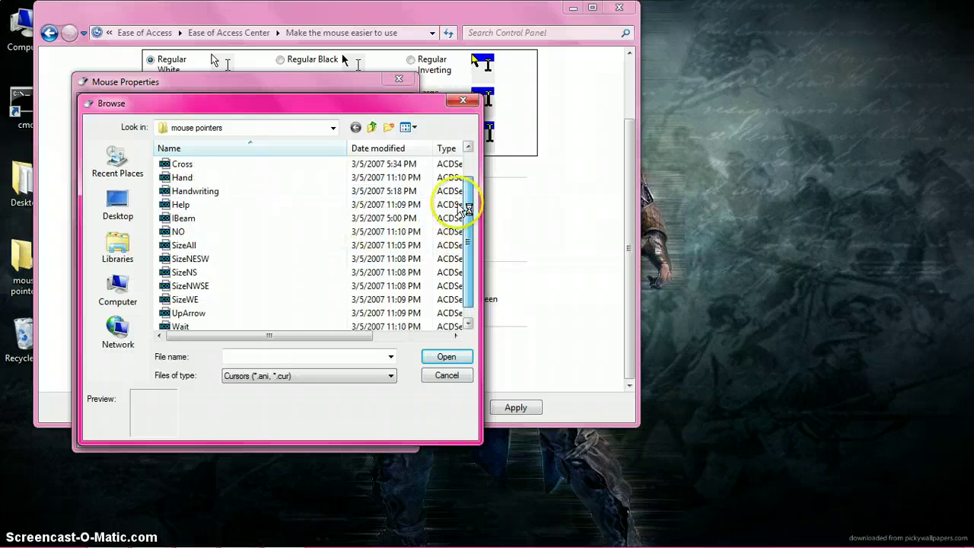
click(398, 180)
click(276, 190)
click(446, 357)
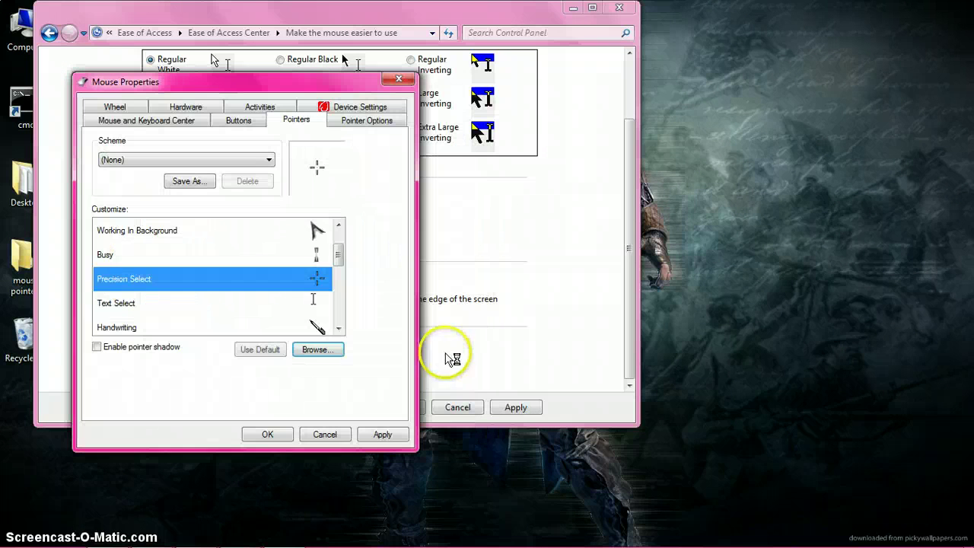
Step: Assign the NO cursor from the mouse pointers folder to the Busy pointer and apply the pointer changes
click(327, 257)
click(327, 280)
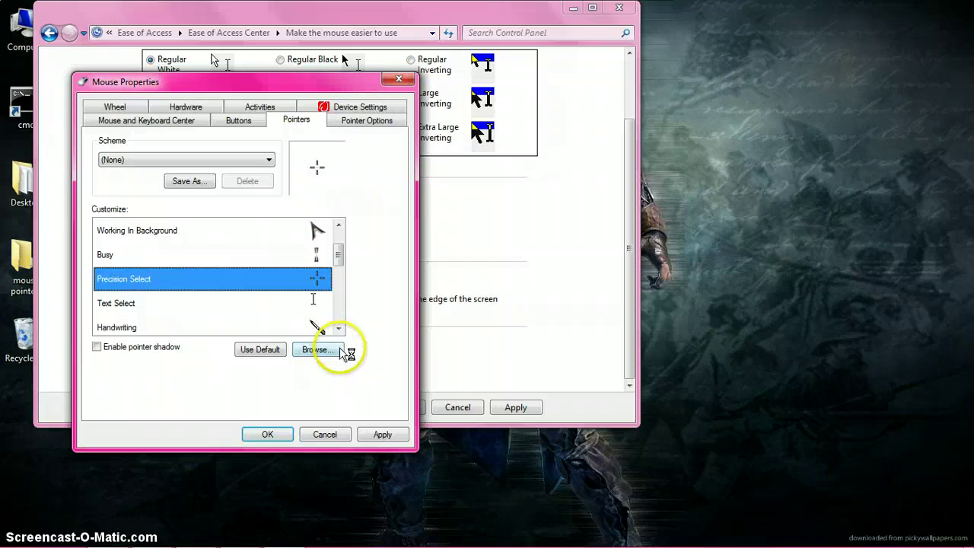
click(335, 256)
click(325, 349)
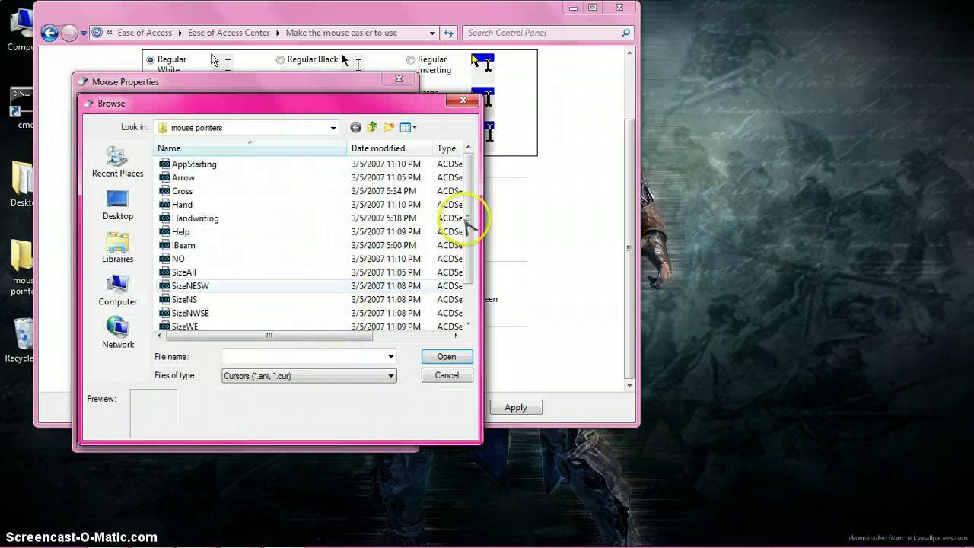
scroll(470, 259, down, 1)
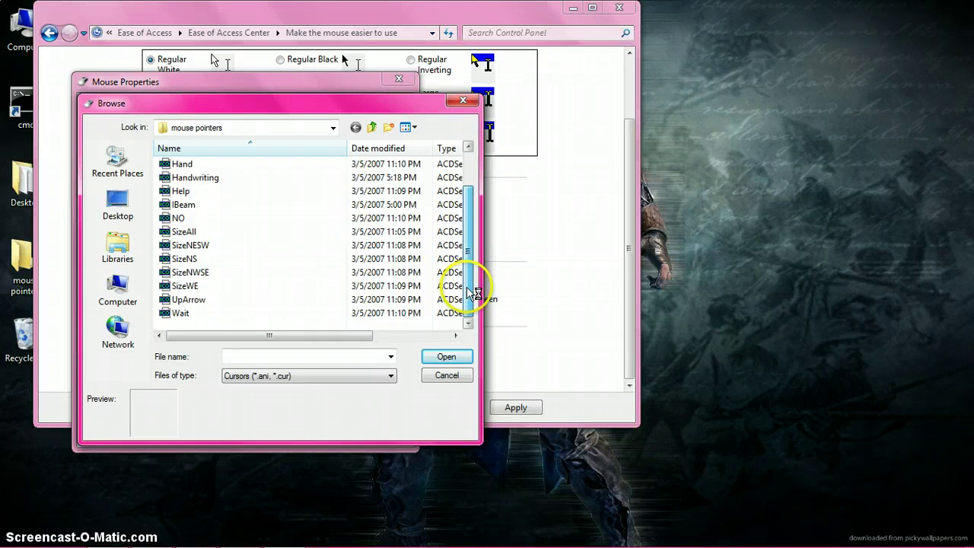
click(256, 218)
click(446, 357)
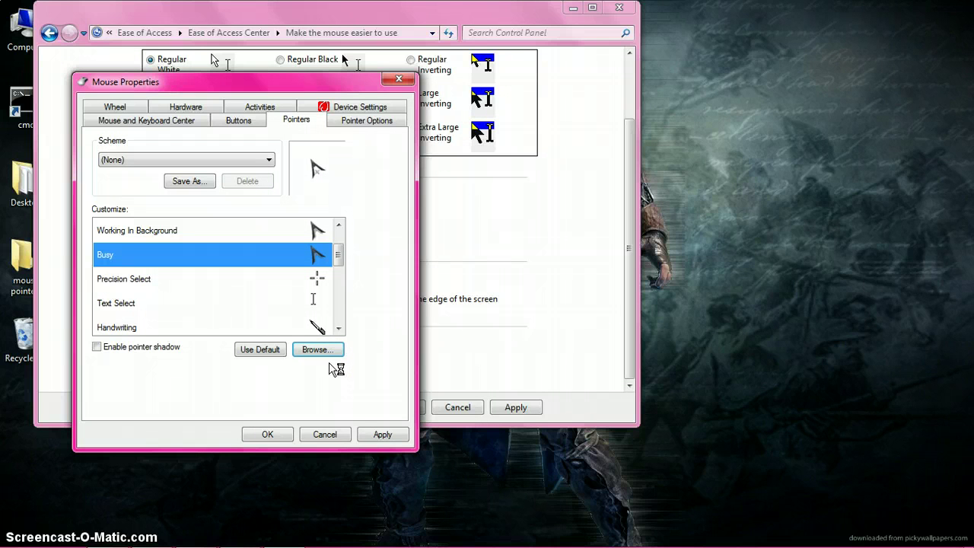
click(383, 435)
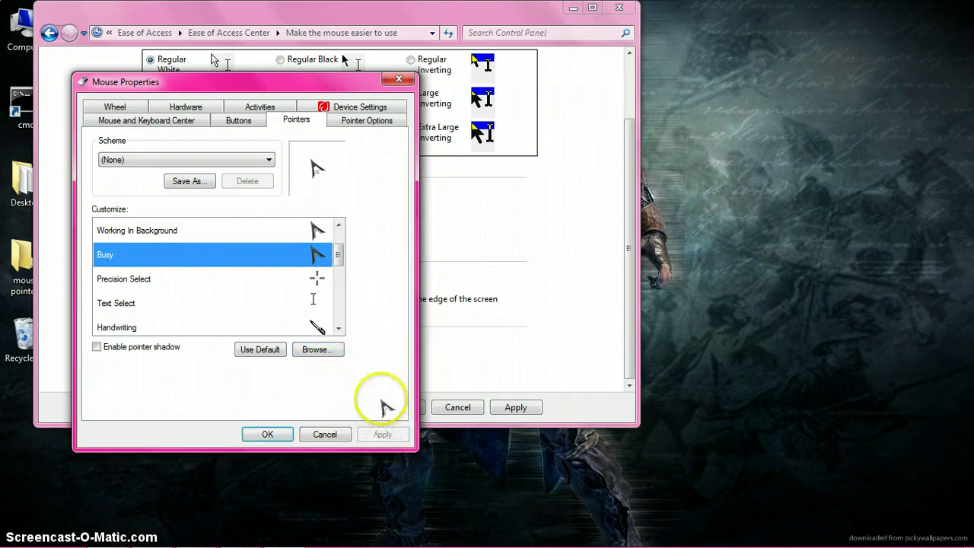
Step: Try the Hand cursor from the mouse pointers folder on the Text Select pointer
mouse_move(339, 257)
mouse_down()
mouse_move(343, 286)
mouse_move(337, 257)
mouse_up()
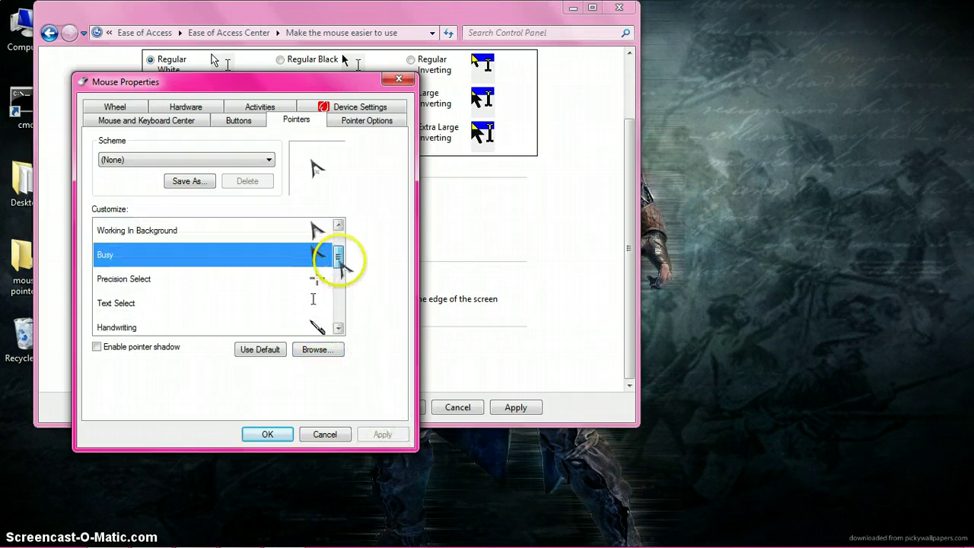
click(321, 303)
click(318, 350)
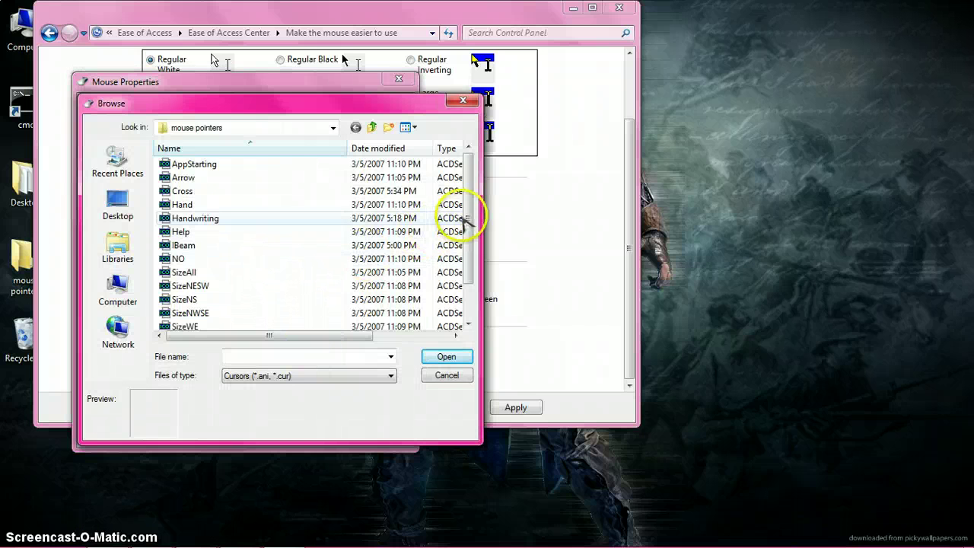
drag(466, 219, 477, 256)
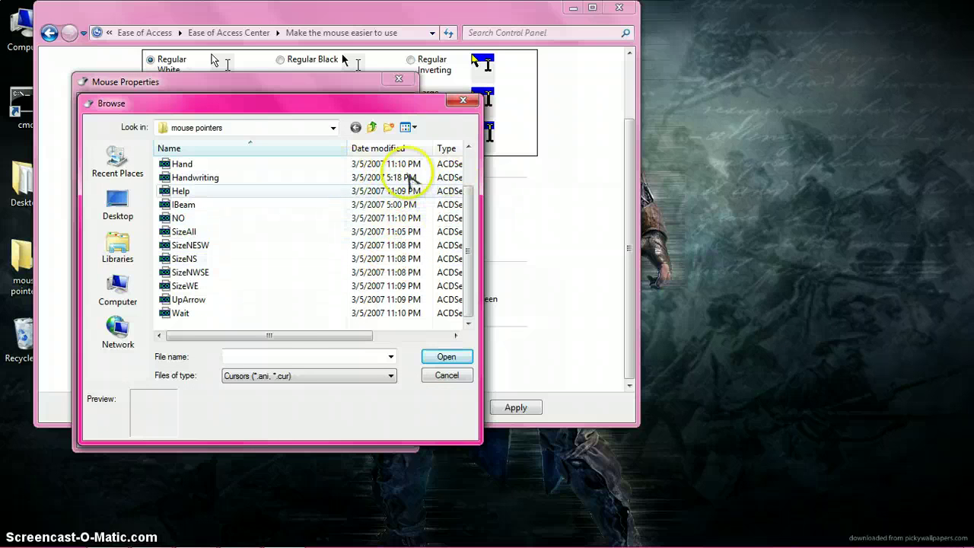
click(381, 164)
click(431, 357)
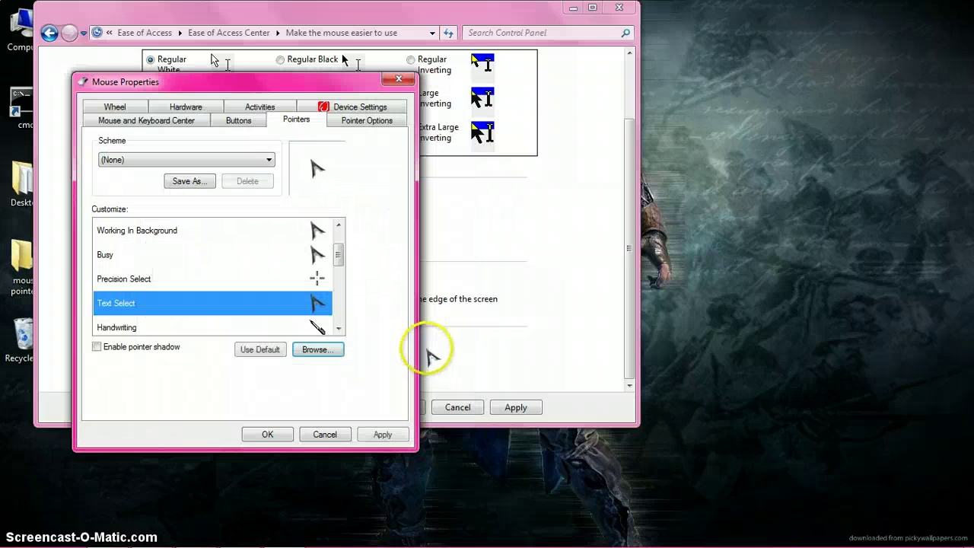
Step: Assign the IBeam cursor from the mouse pointers folder to Text Select
click(316, 350)
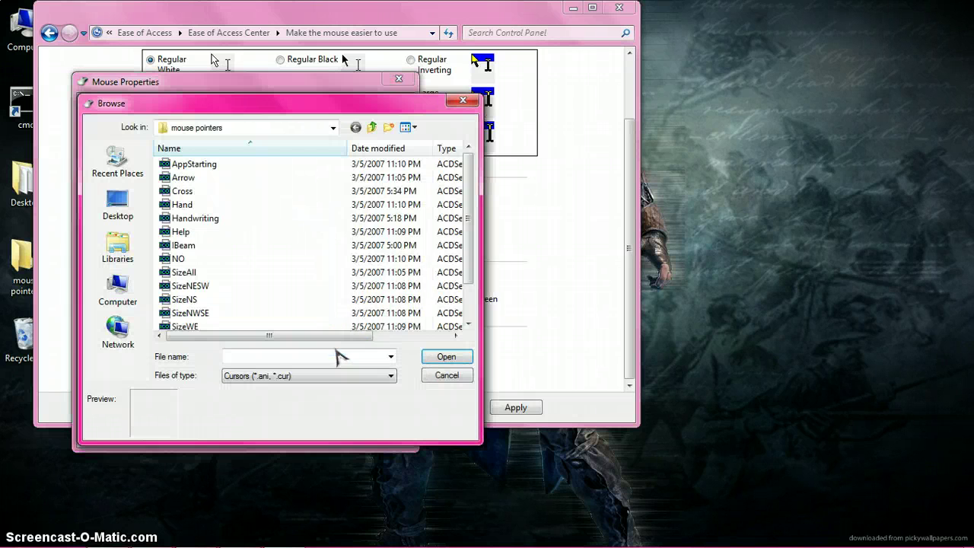
click(297, 258)
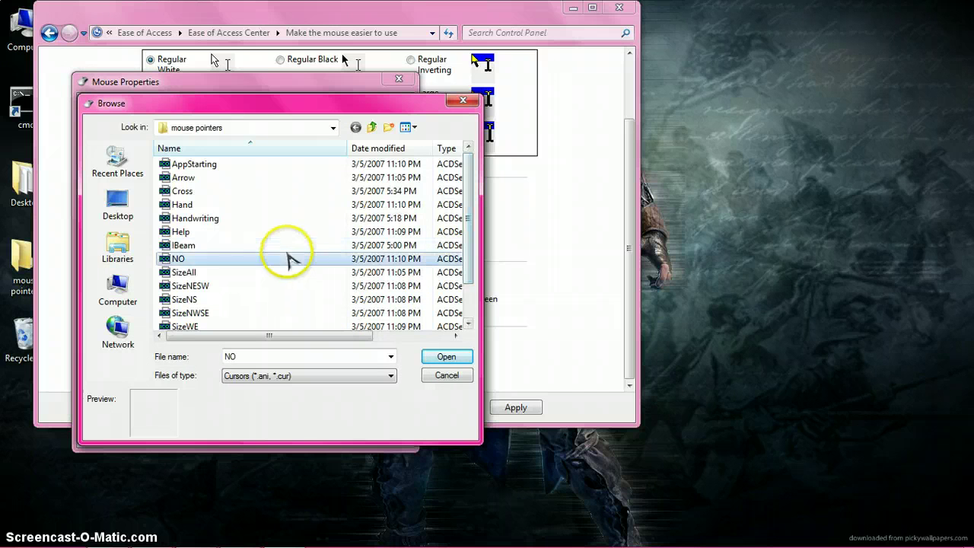
click(276, 246)
click(445, 356)
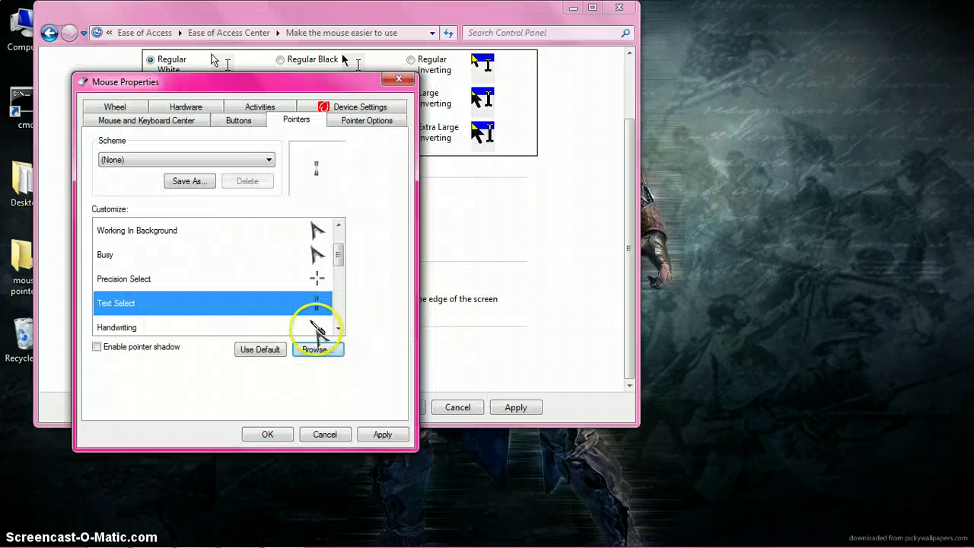
Step: Assign the Handwriting cursor from the mouse pointers folder to the Handwriting pointer
click(311, 324)
click(316, 349)
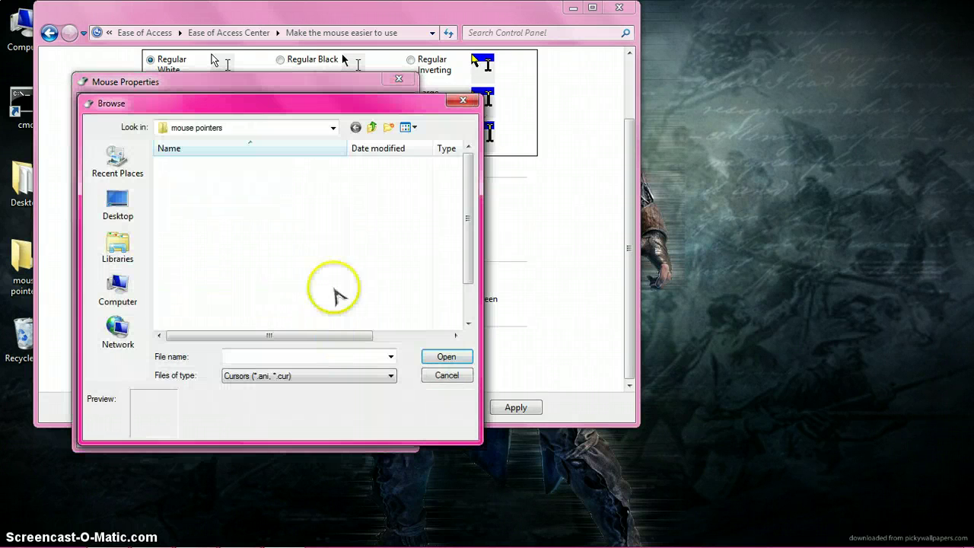
click(276, 219)
click(446, 356)
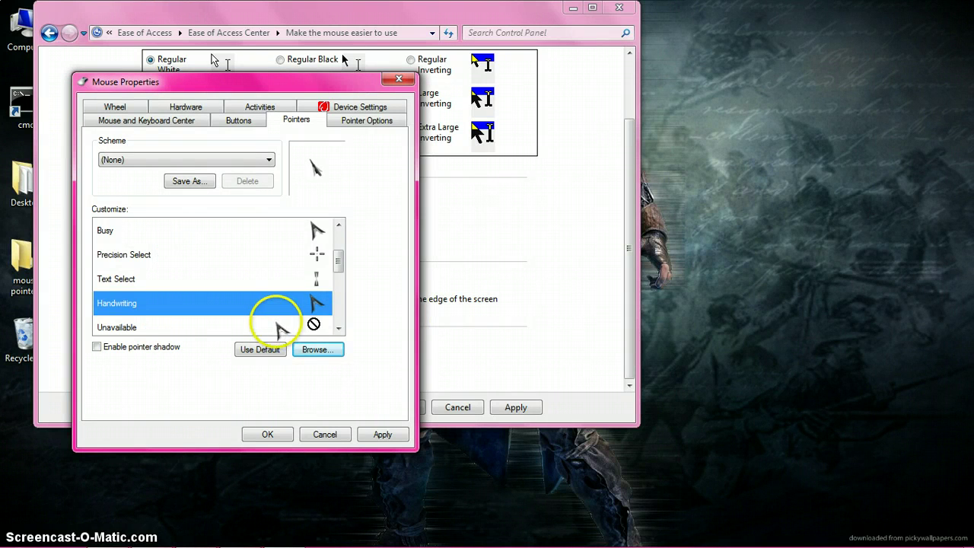
Step: Assign the NO cursor from the mouse pointers folder to the Unavailable pointer
click(308, 326)
click(313, 349)
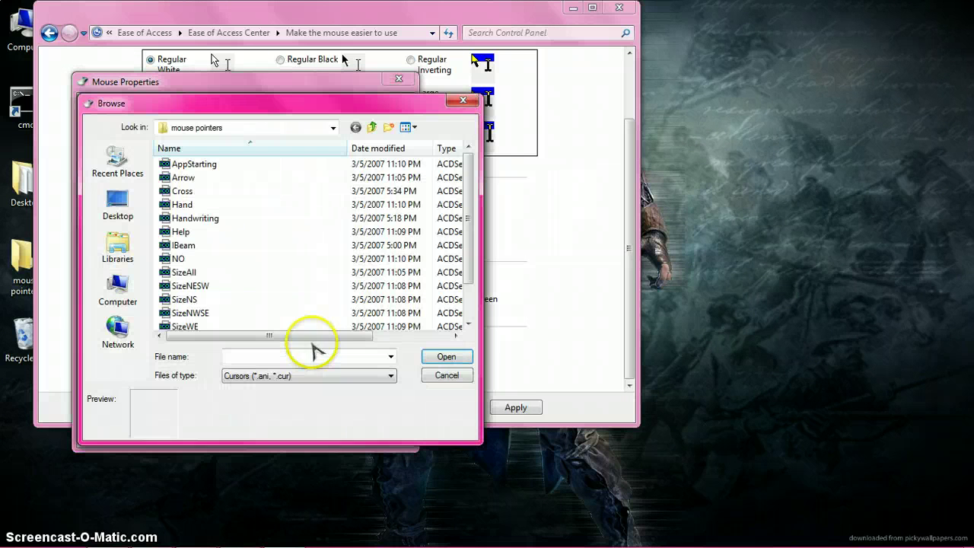
click(293, 259)
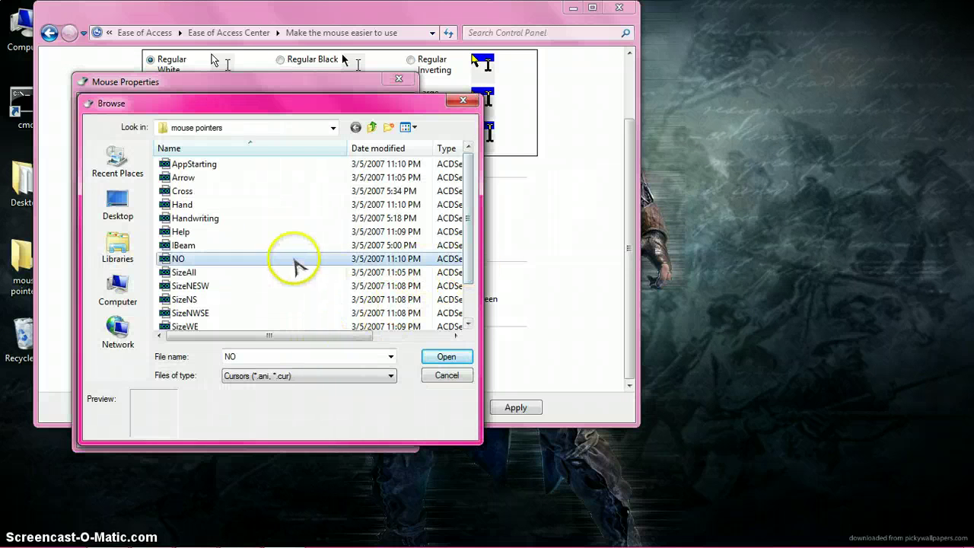
drag(462, 283, 482, 266)
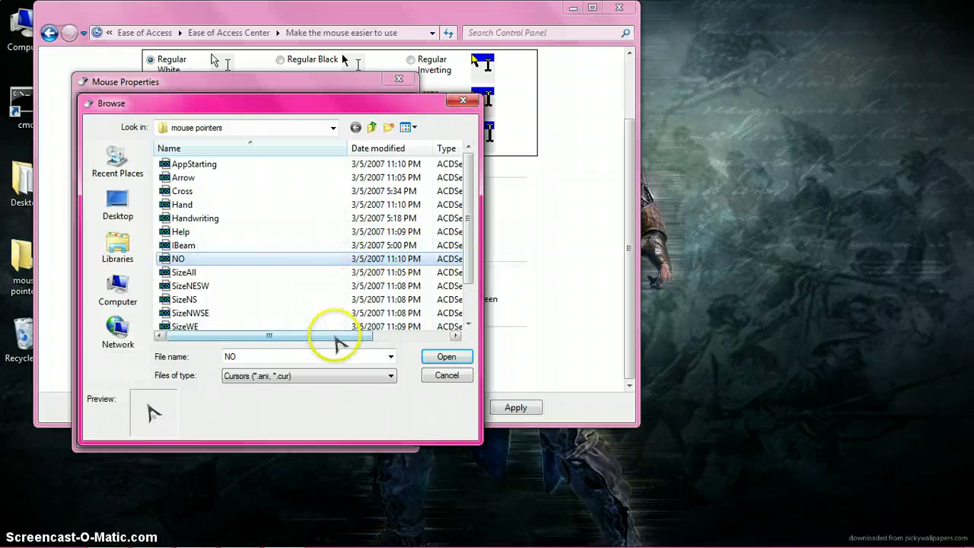
click(435, 357)
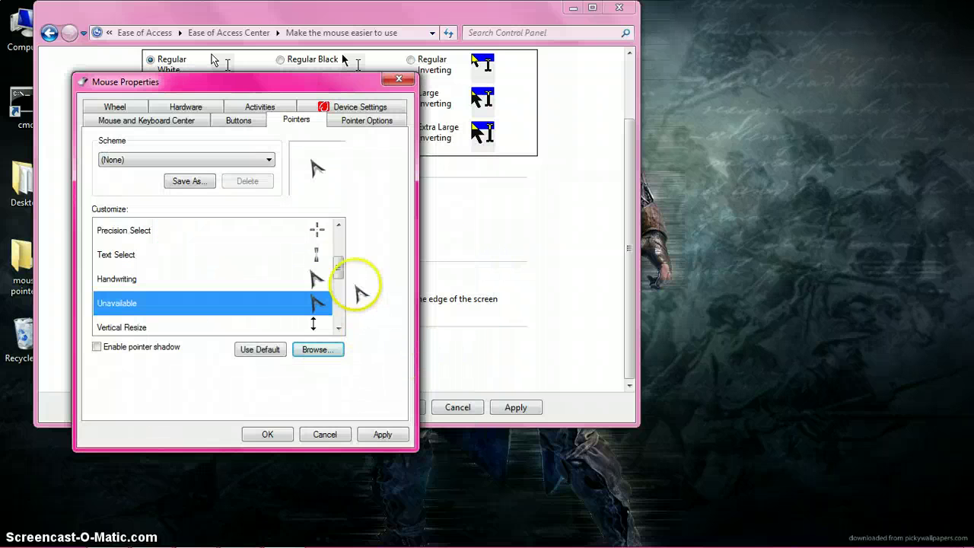
Step: Try the SizeAll cursor from the mouse pointers folder on the Busy pointer
scroll(341, 251, up, 2)
click(291, 256)
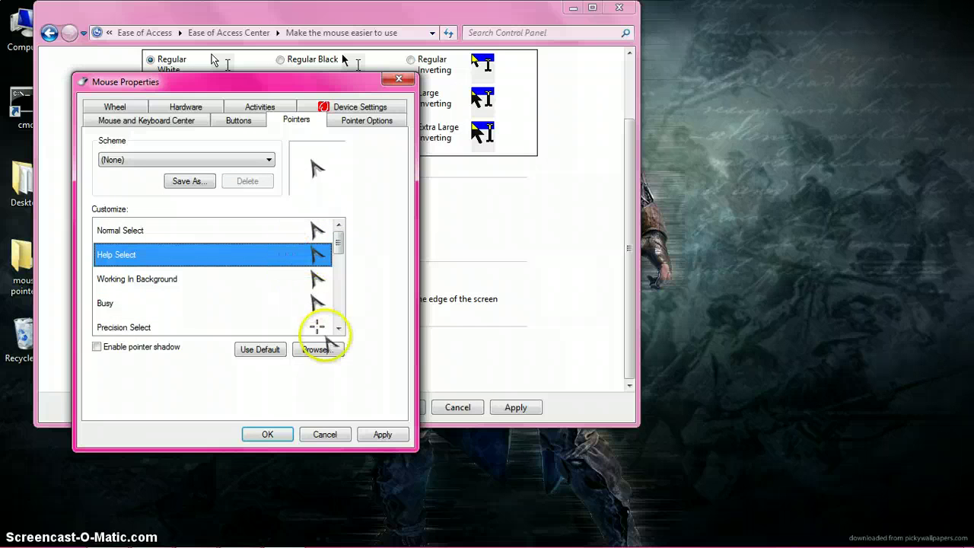
click(272, 278)
click(281, 303)
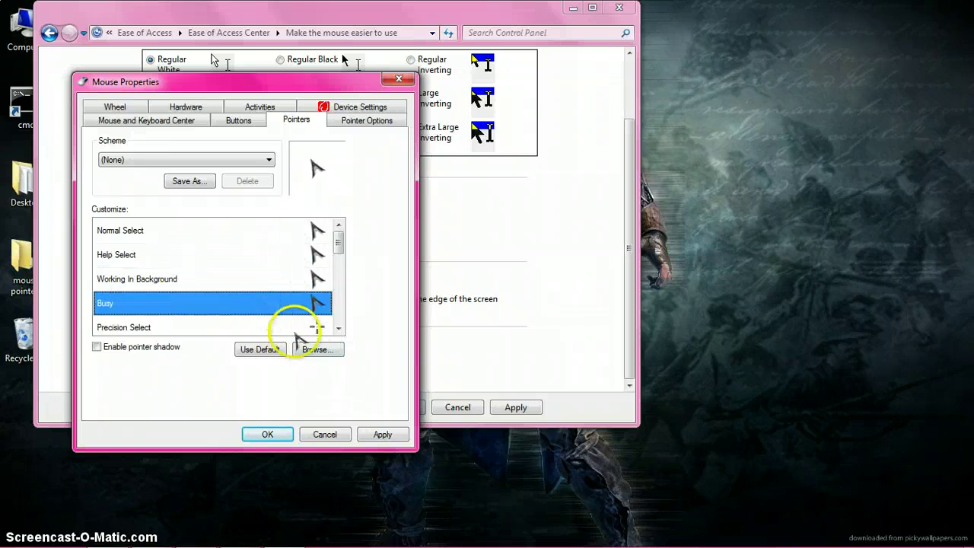
click(318, 349)
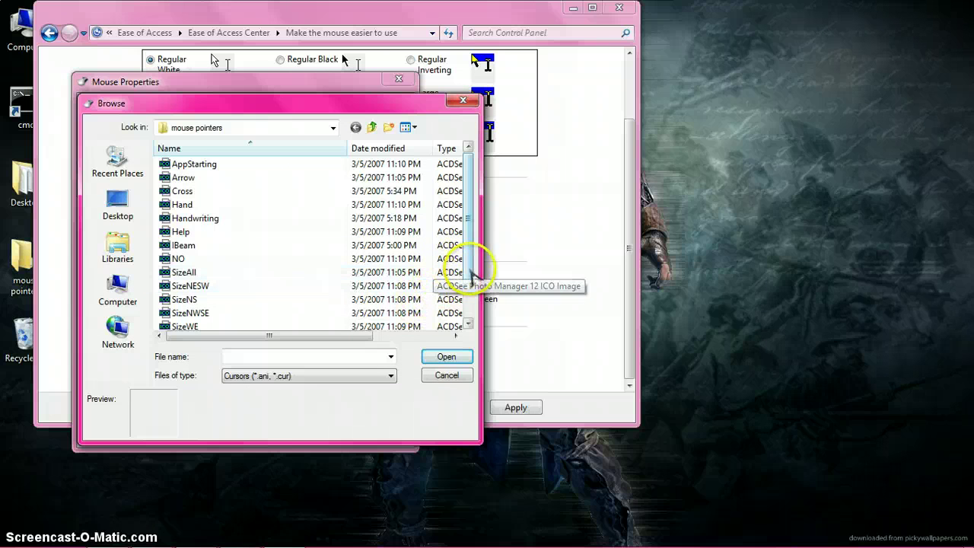
scroll(426, 293, down, 1)
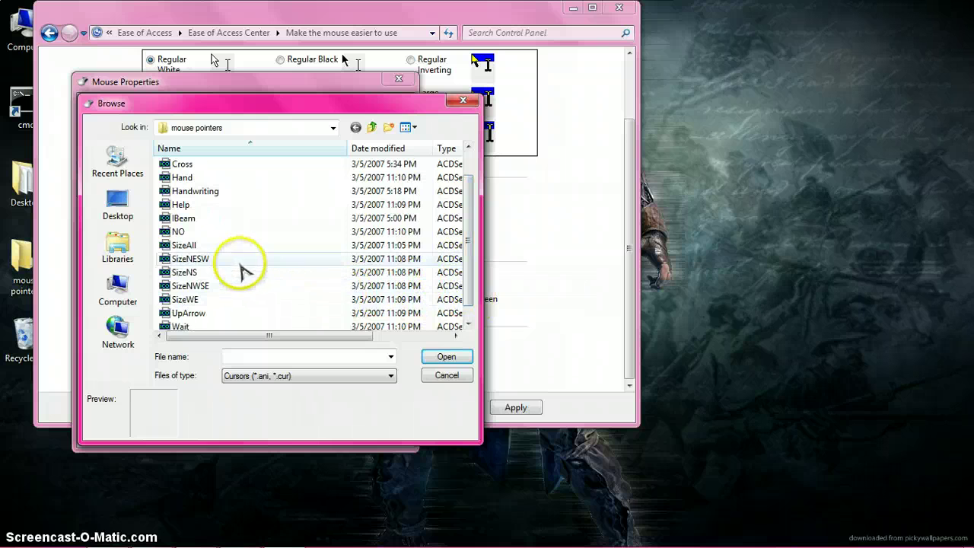
click(231, 251)
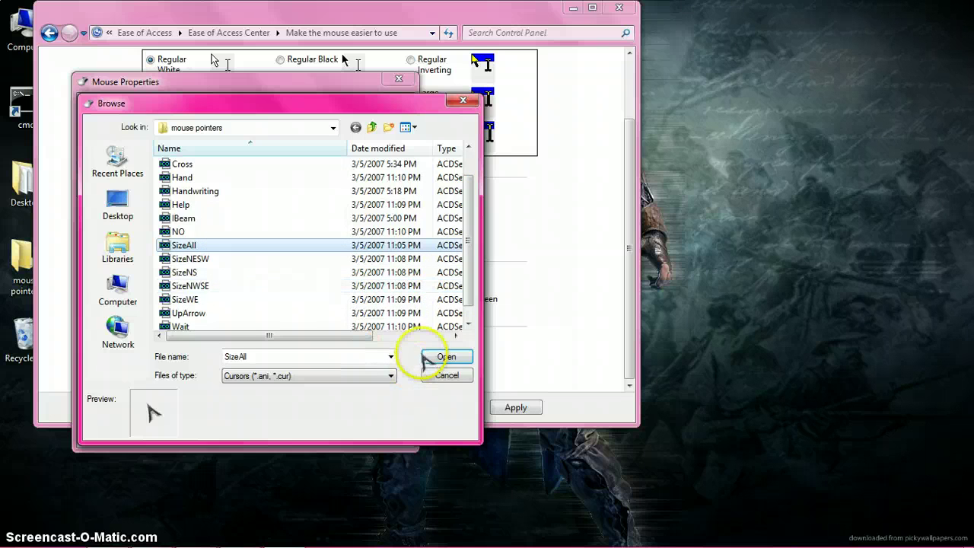
click(427, 357)
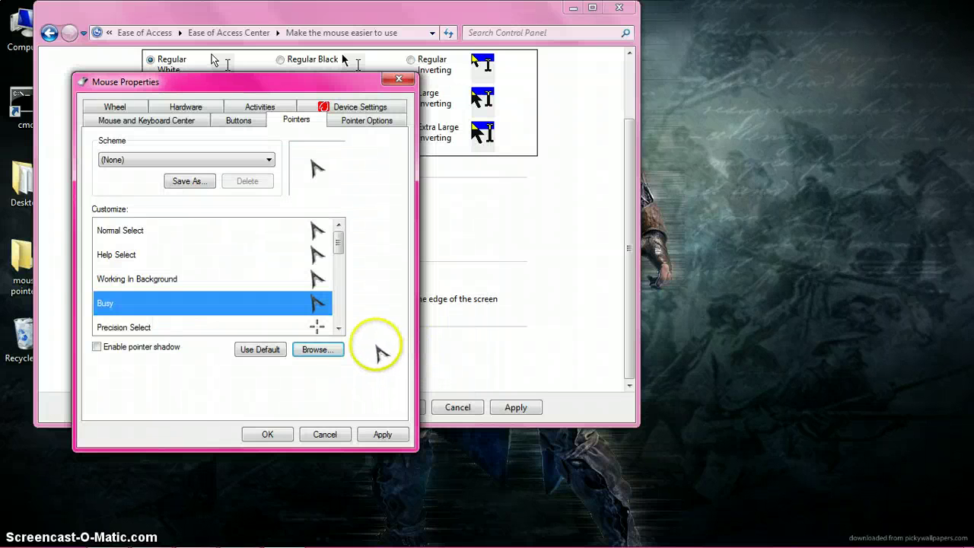
Step: Assign the UpArrow cursor from the mouse pointers folder to the Busy pointer
click(316, 349)
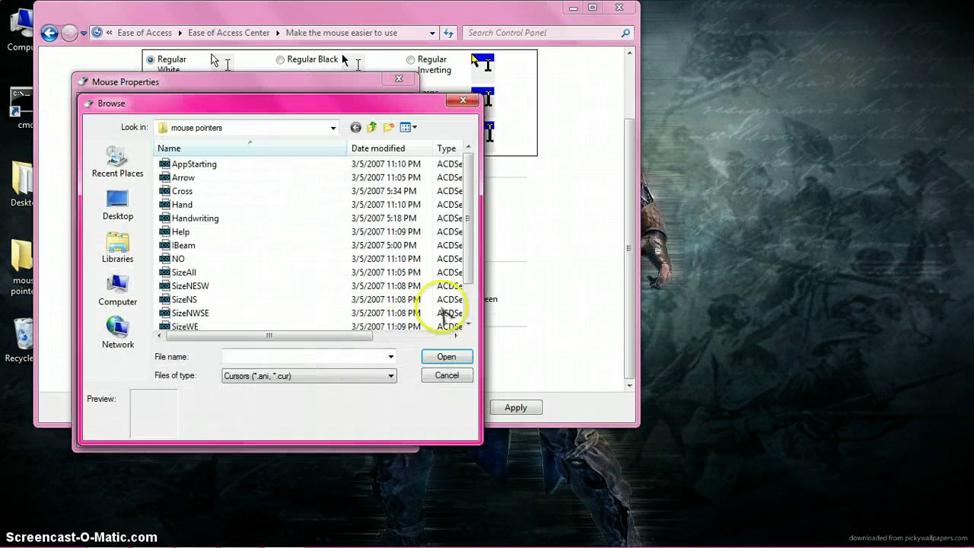
scroll(457, 305, down, 1)
click(329, 299)
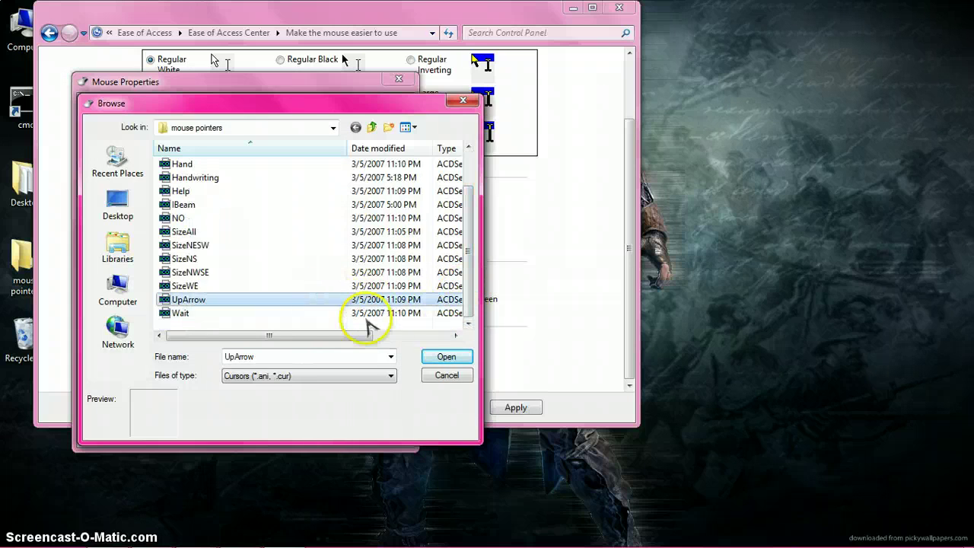
click(446, 357)
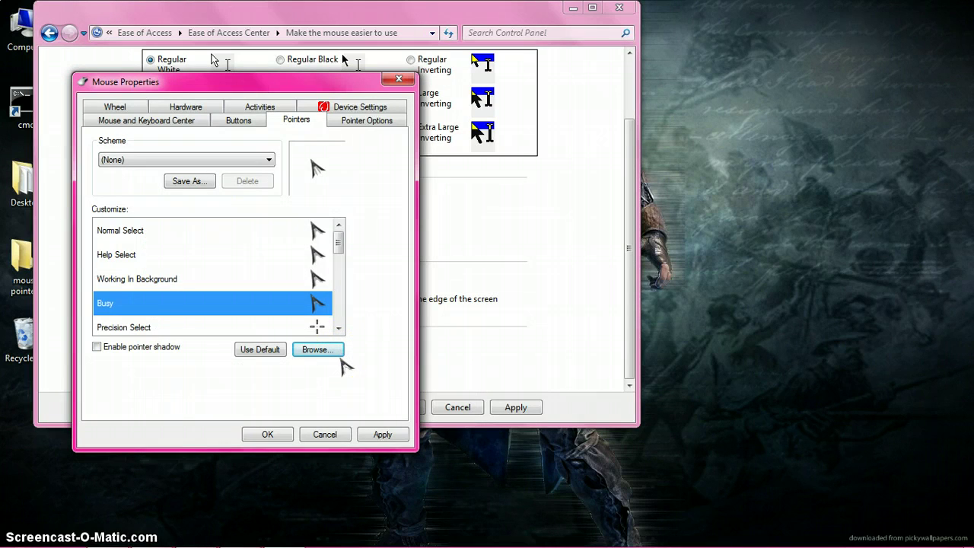
Step: Choose the AppStarting cursor from the mouse pointers folder for the Busy pointer
click(326, 352)
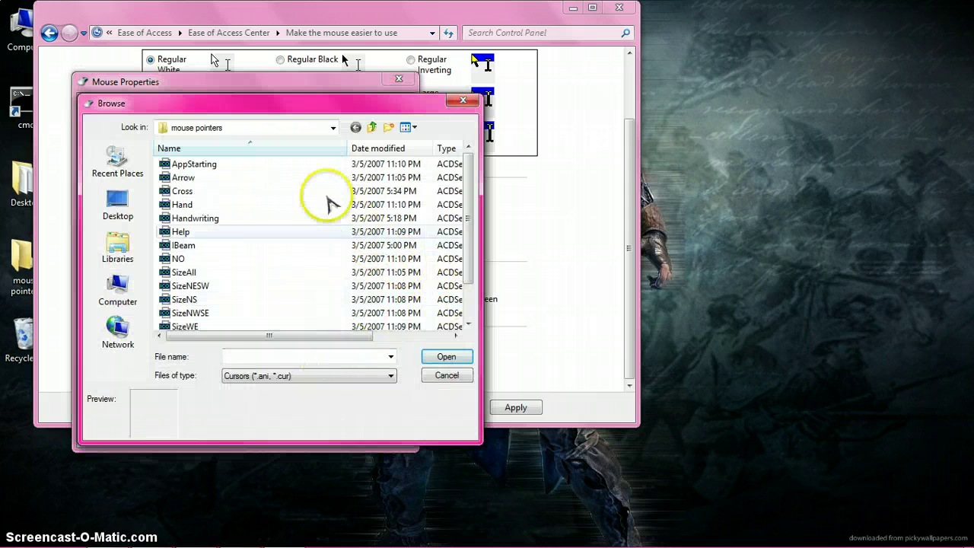
click(301, 164)
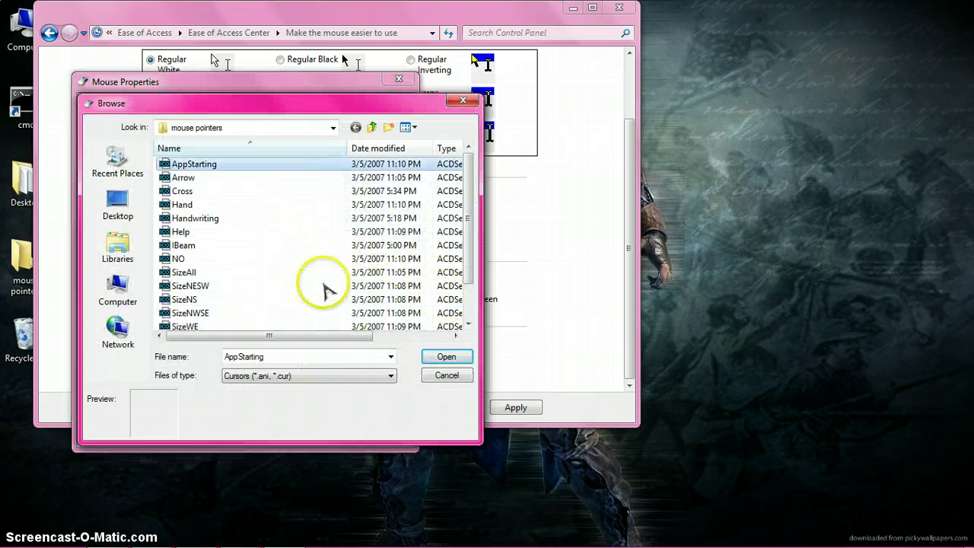